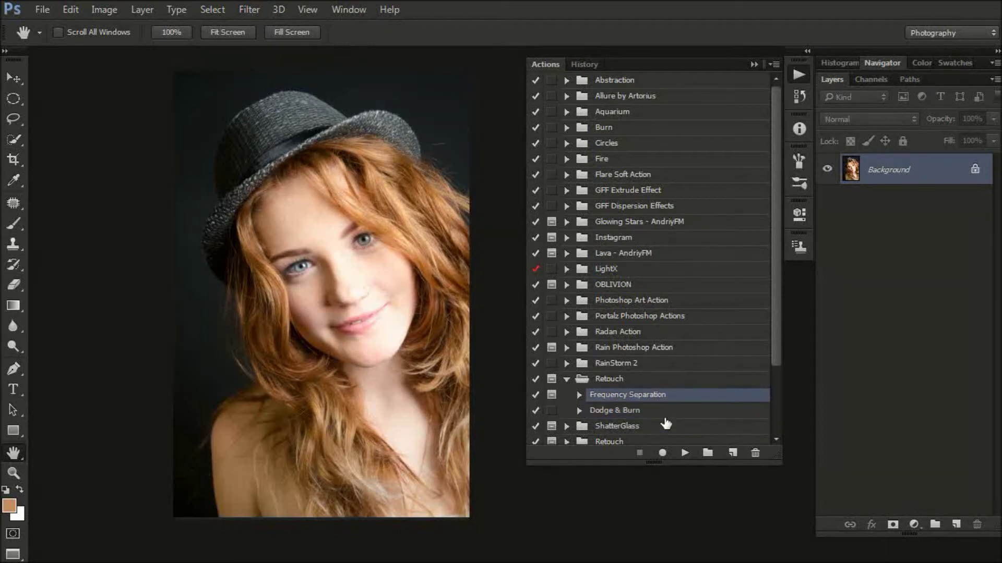
Run the Frequency Separation action, accepting its Gaussian Blur radius for the LF layer.
left_click(684, 453)
left_click(488, 235)
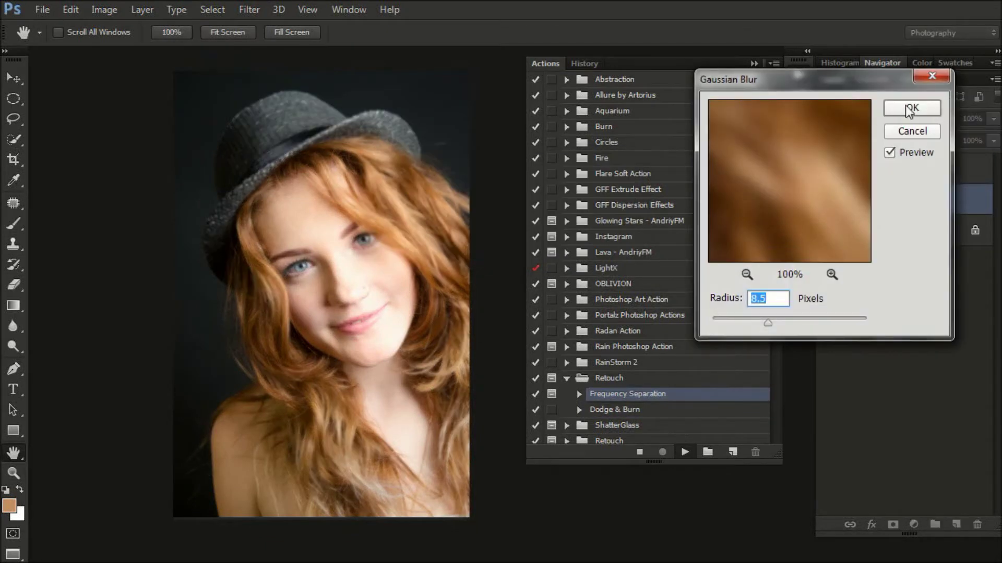
left_click(911, 108)
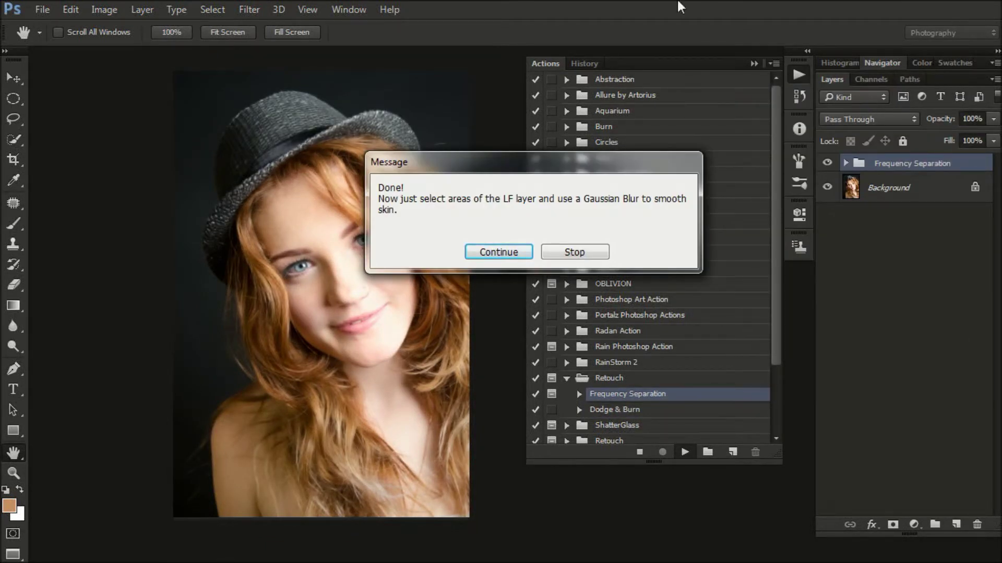
left_click(528, 253)
Run the Dodge & Burn action and expand the Frequency Separation group.
left_click(637, 410)
left_click(684, 453)
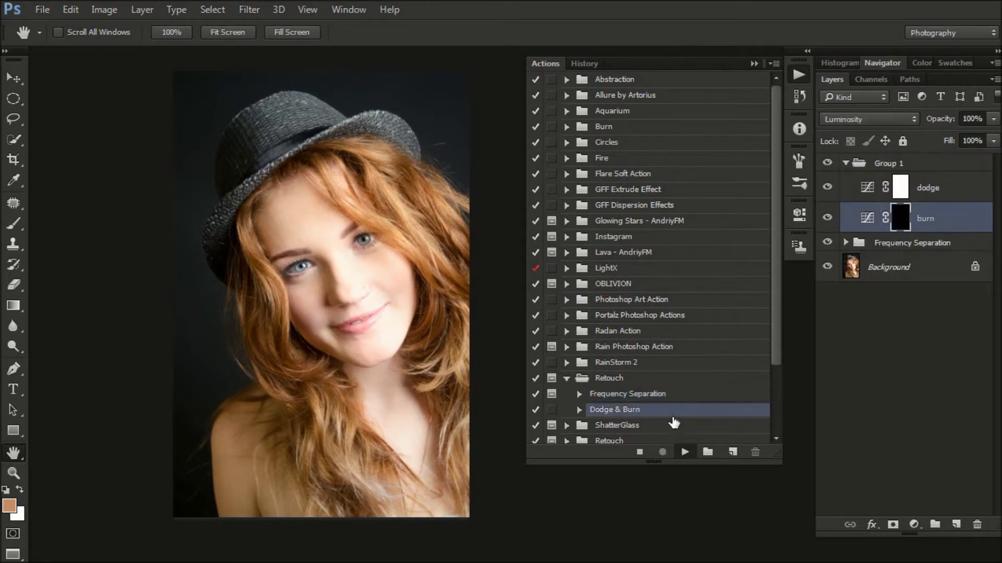
left_click(798, 74)
left_click(846, 181)
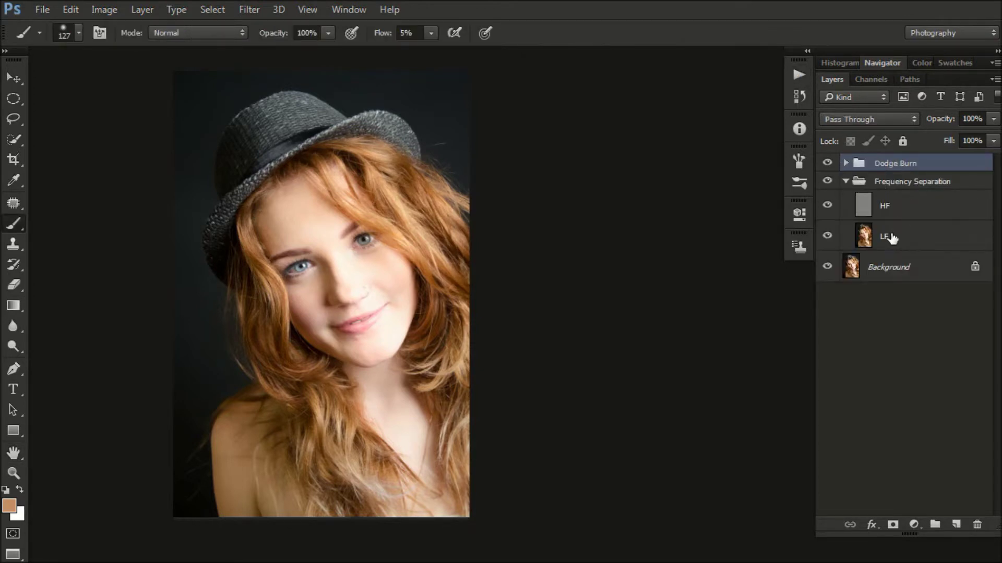
Duplicate LF, add a white mask to the copy and clip it to LF.
left_click(889, 235)
left_click(892, 525)
key("ctrl+alt+g")
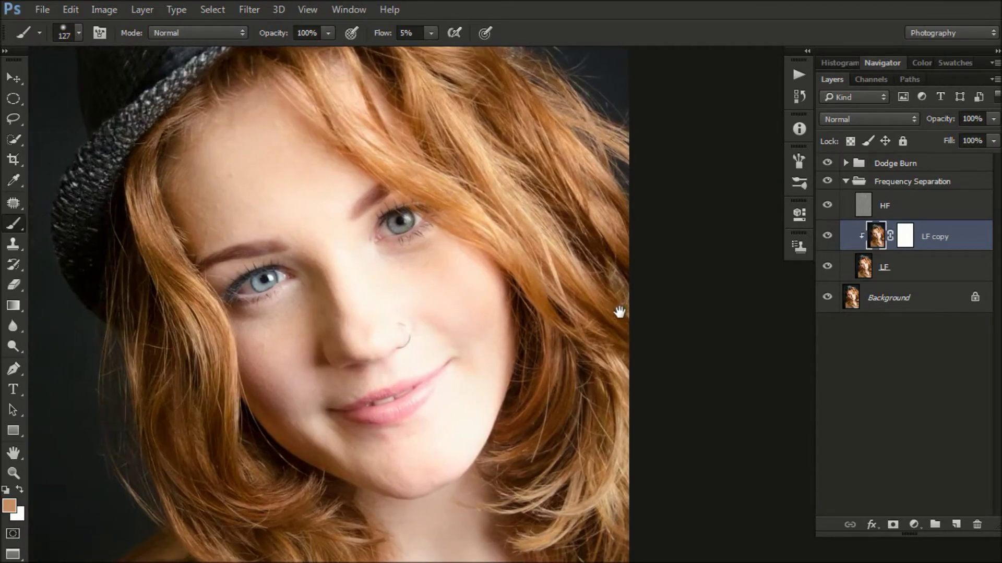
Add a Curves adjustment above Dodge Burn with the midpoint pulled down to darken.
left_click(912, 163)
left_click(913, 524)
left_click(889, 274)
left_click_drag(679, 366, 678, 397)
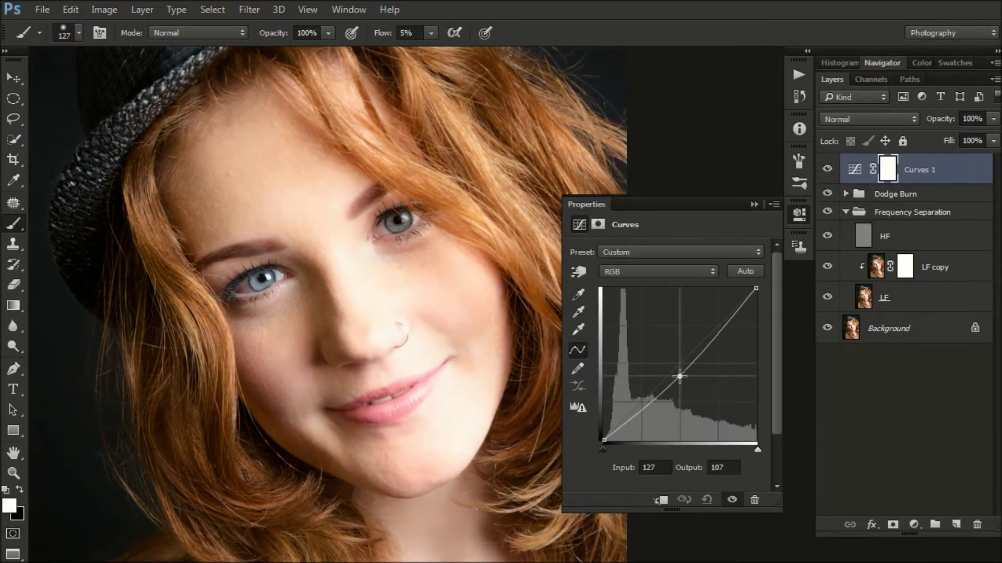
left_click(799, 183)
Select LF copy, rotate the canvas view, and switch to the Mixer Brush.
left_click(876, 267)
key("r")
left_click_drag(600, 200, 610, 109)
key("shift+b")
key("shift+b")
key("shift+b")
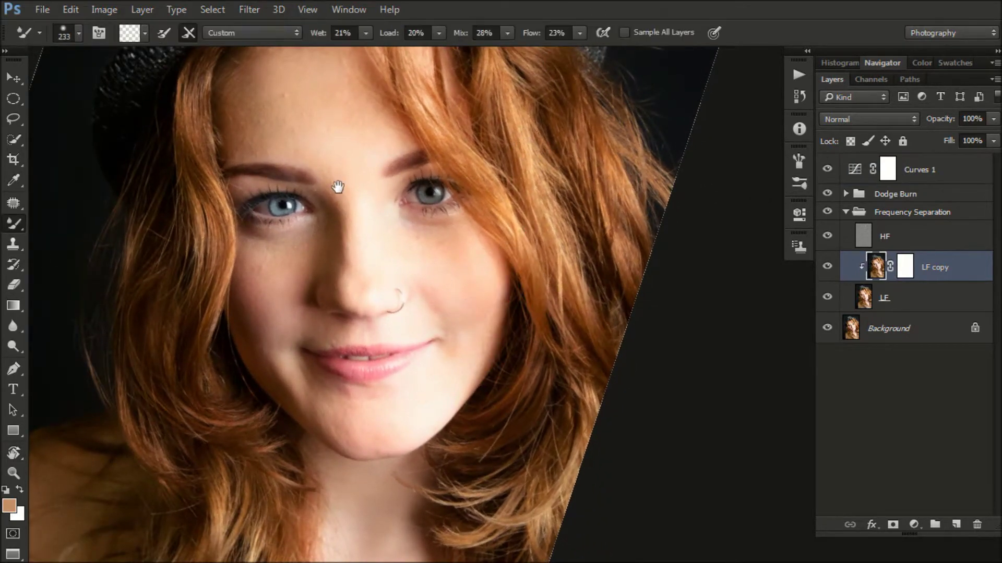
Blend the forehead and cheek skin on LF copy with the Mixer Brush.
left_click_drag(332, 184, 362, 107)
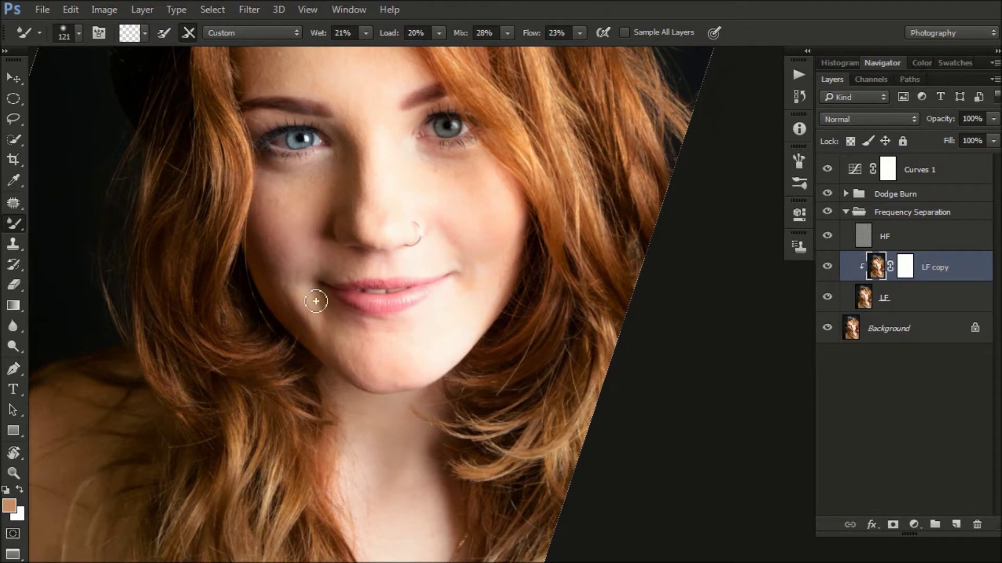
scroll(280, 216, "up", 2)
left_click_drag(214, 170, 271, 184)
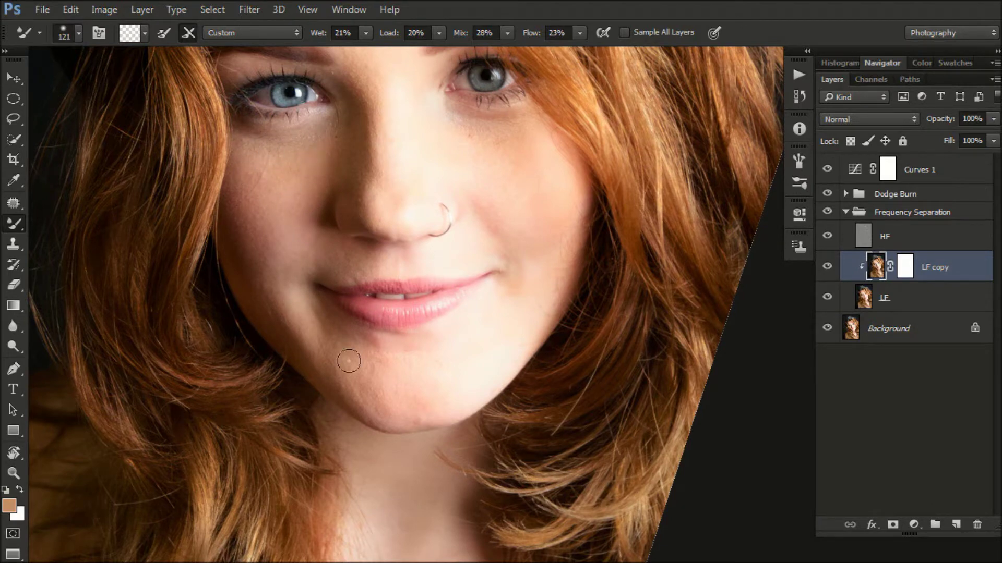
left_click_drag(423, 186, 431, 295)
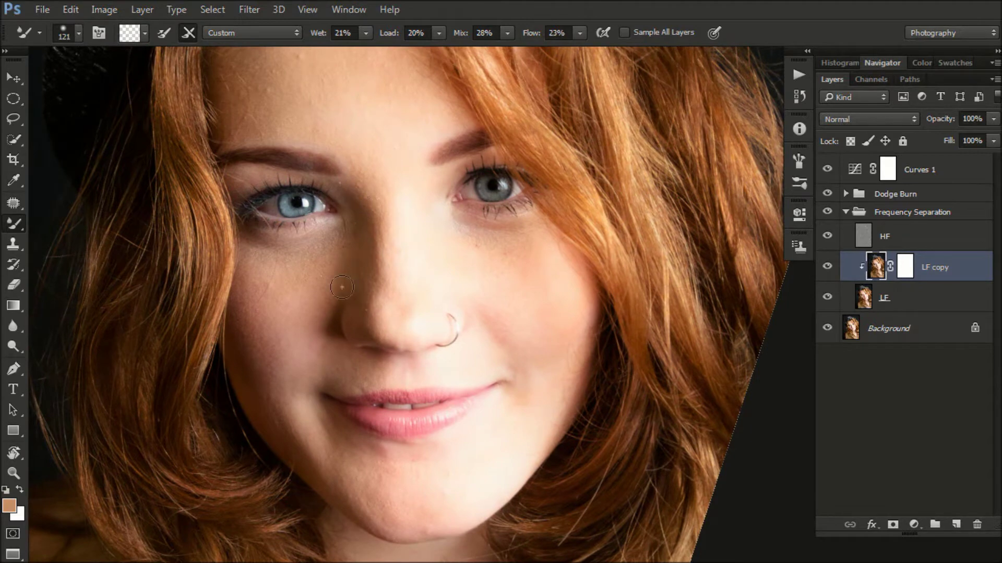
scroll(335, 126, "up", 3)
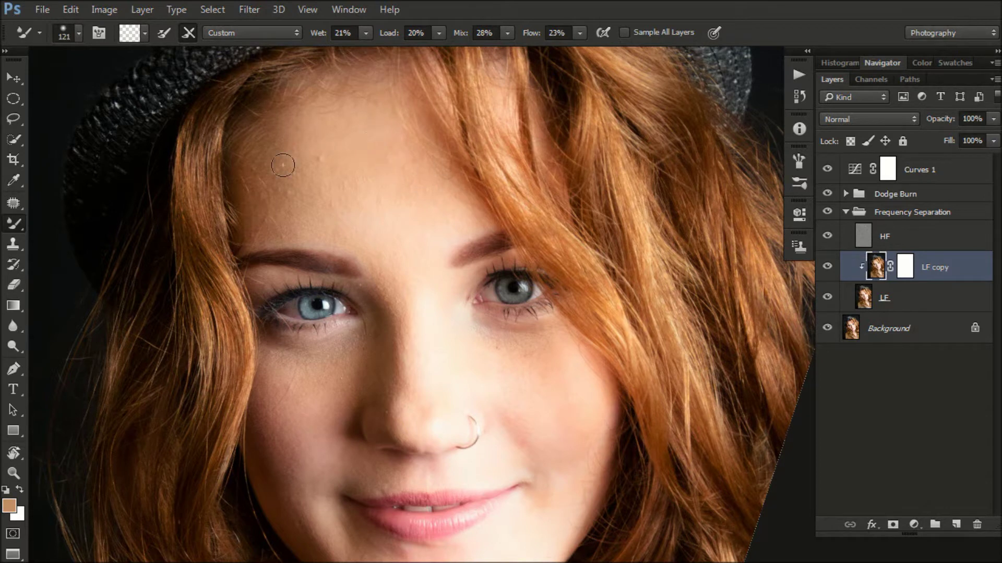
Enlarge the Mixer Brush to 175 px and blend down across the chin and neck.
left_click_drag(290, 138, 305, 139)
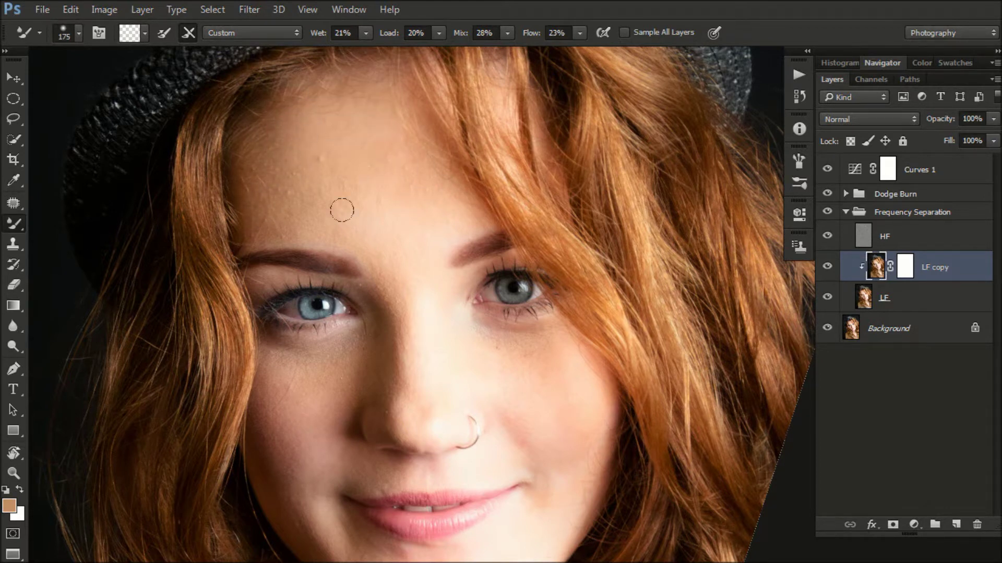
scroll(391, 201, "down", 3)
scroll(392, 202, "right", 2)
scroll(398, 206, "down", 1)
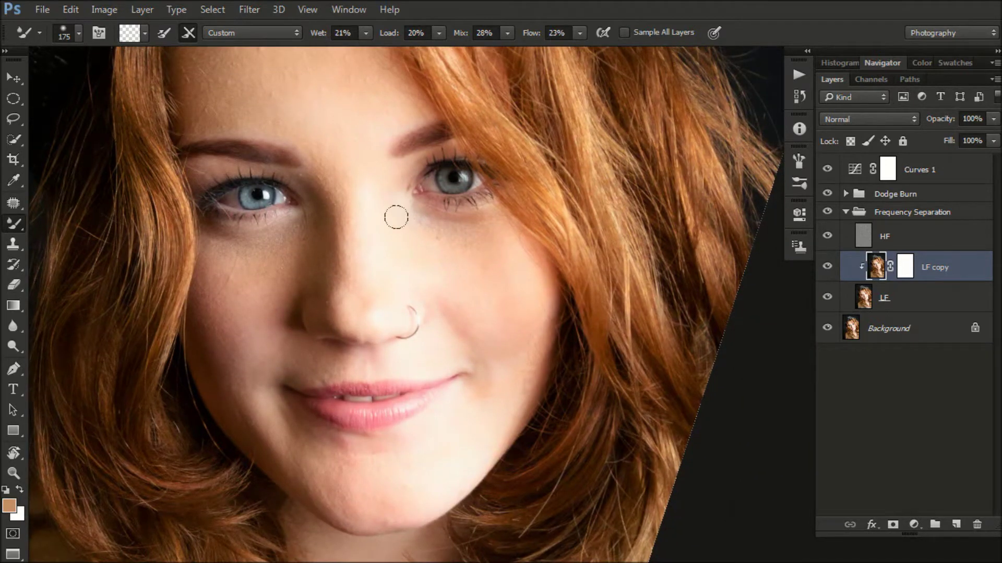
scroll(475, 245, "down", 4)
scroll(475, 245, "right", 2)
scroll(292, 284, "down", 2)
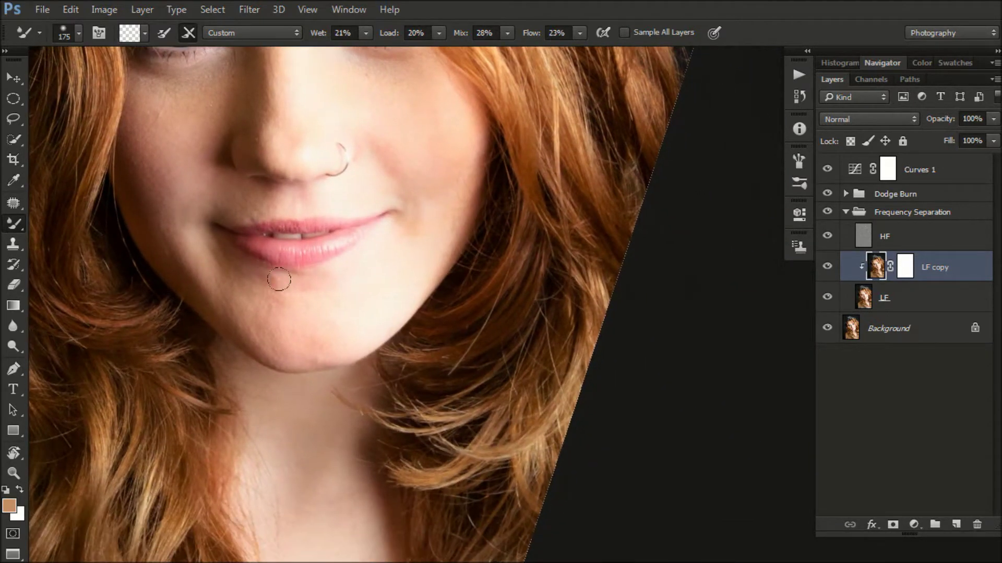
scroll(276, 331, "down", 1)
scroll(255, 353, "down", 4)
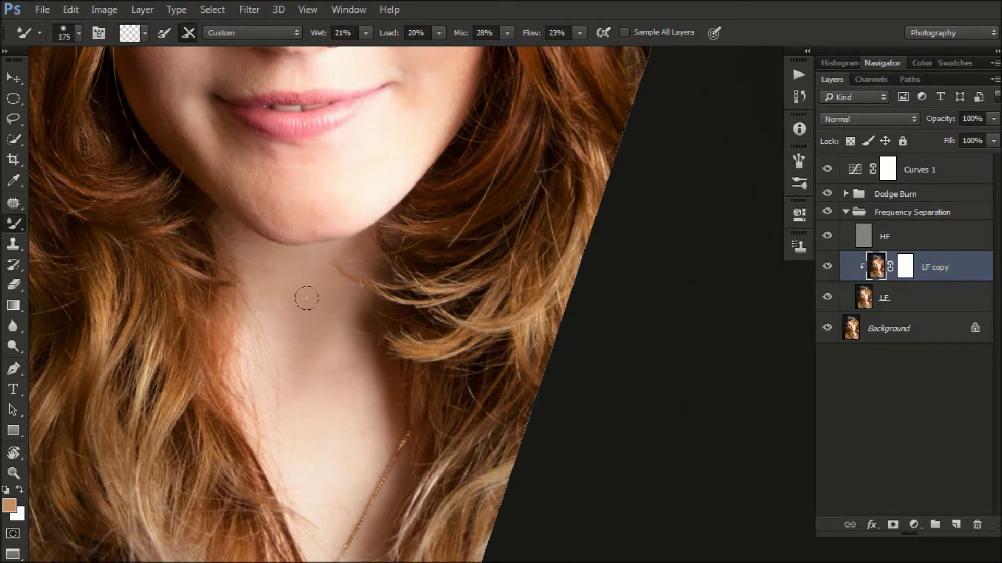
scroll(291, 300, "down", 4)
scroll(302, 264, "right", 1)
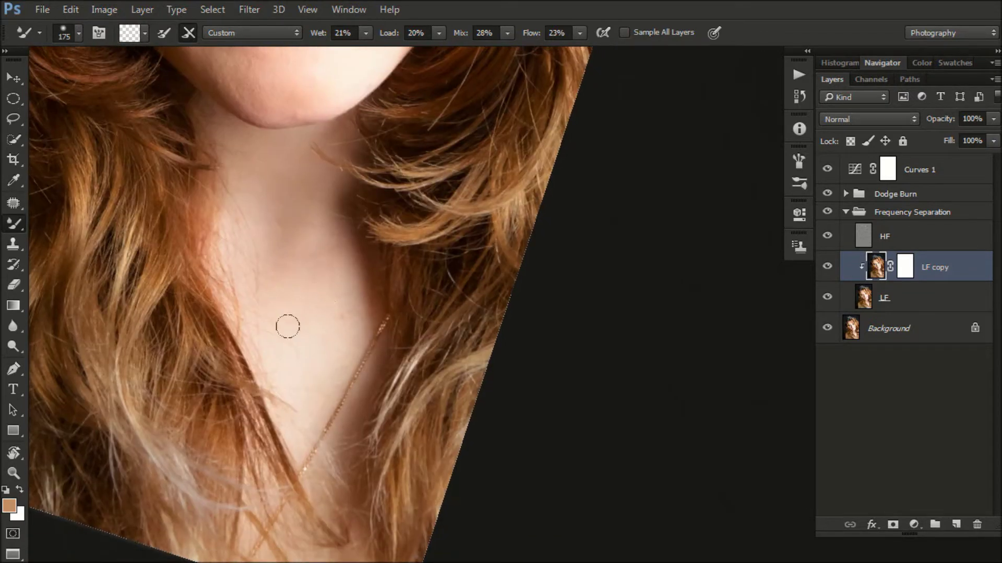
Check the whole photo, then zoom back in and refine the facial blending.
key("ctrl+0")
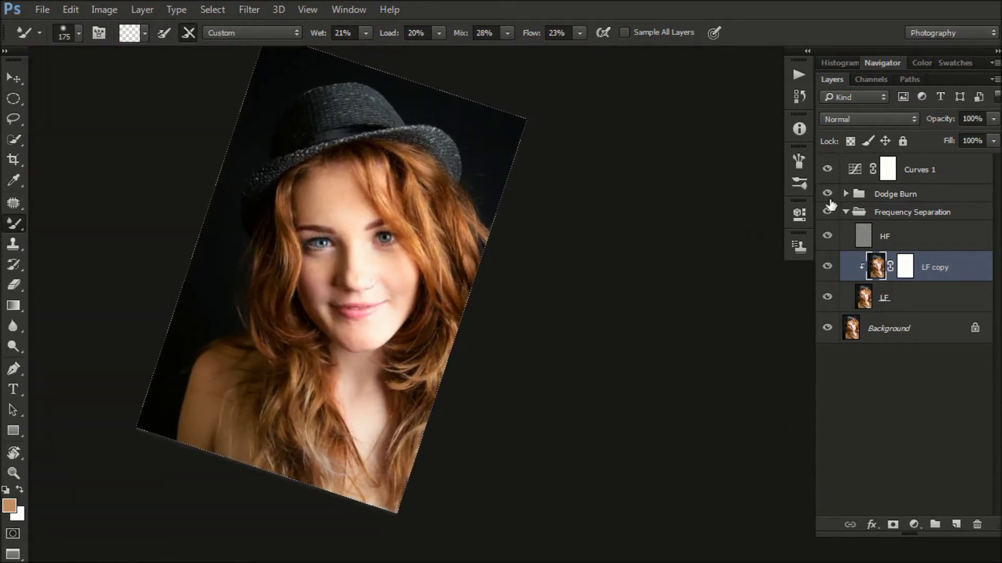
key("ctrl+plus")
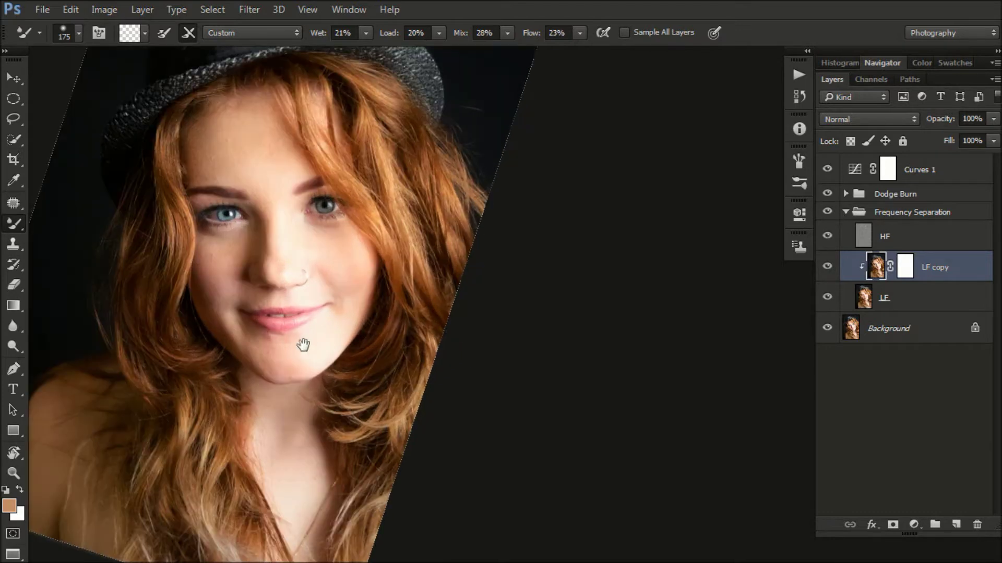
left_click_drag(303, 344, 363, 339)
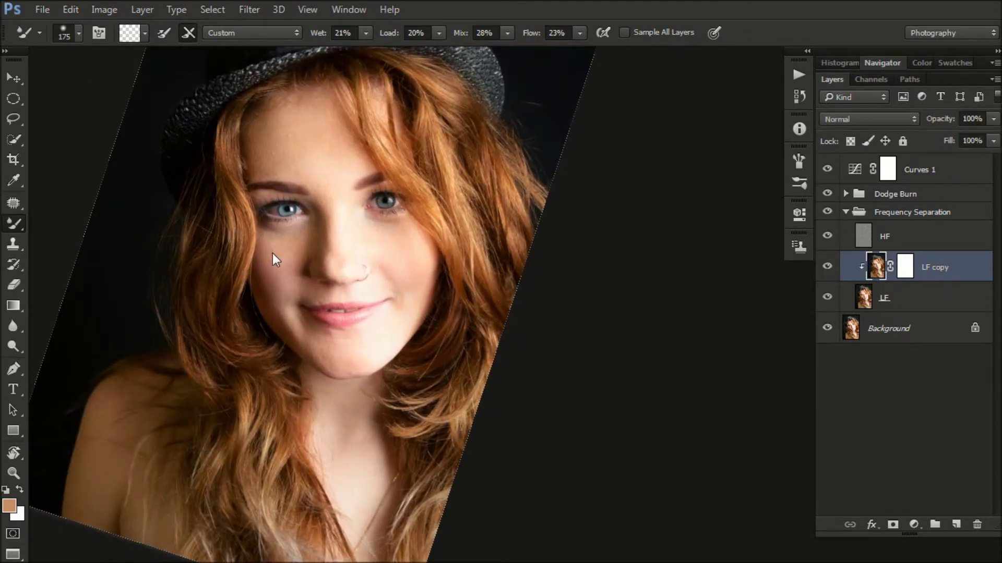
left_click_drag(312, 223, 282, 233)
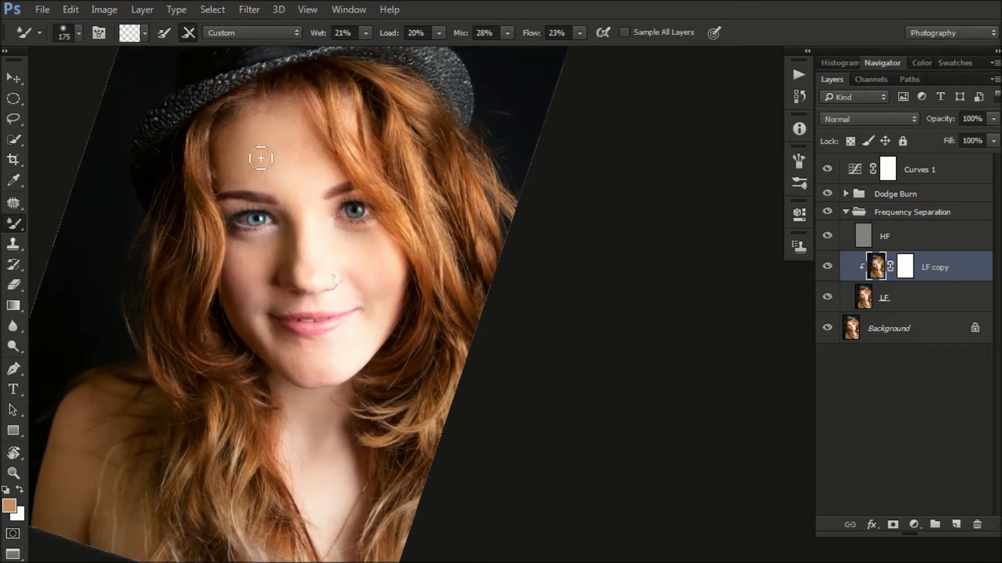
key("ctrl+plus")
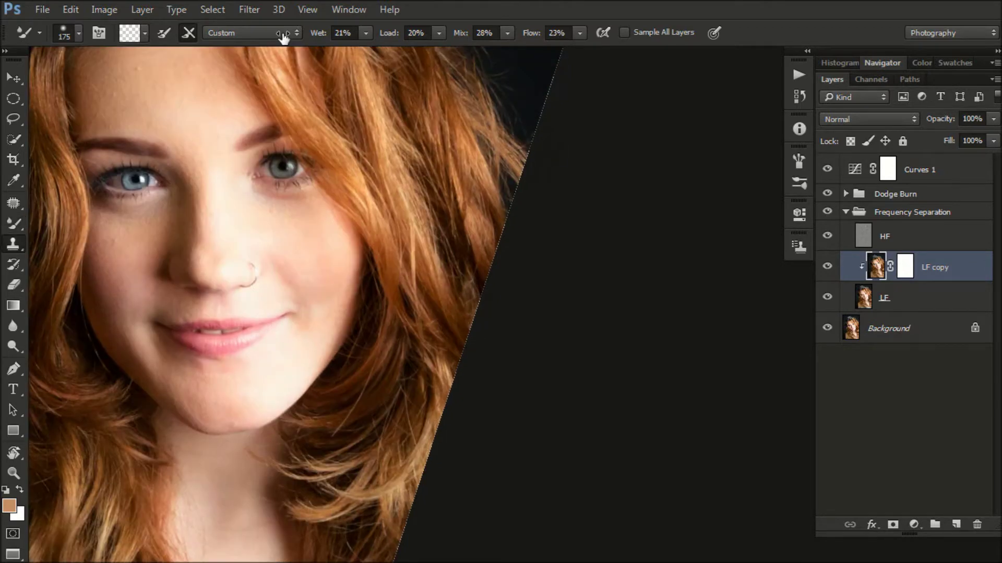
Switch to the Clone Stamp and zoom into the forehead skin.
key("s")
key("ctrl+plus")
key("ctrl+plus")
left_click_drag(412, 146, 583, 300)
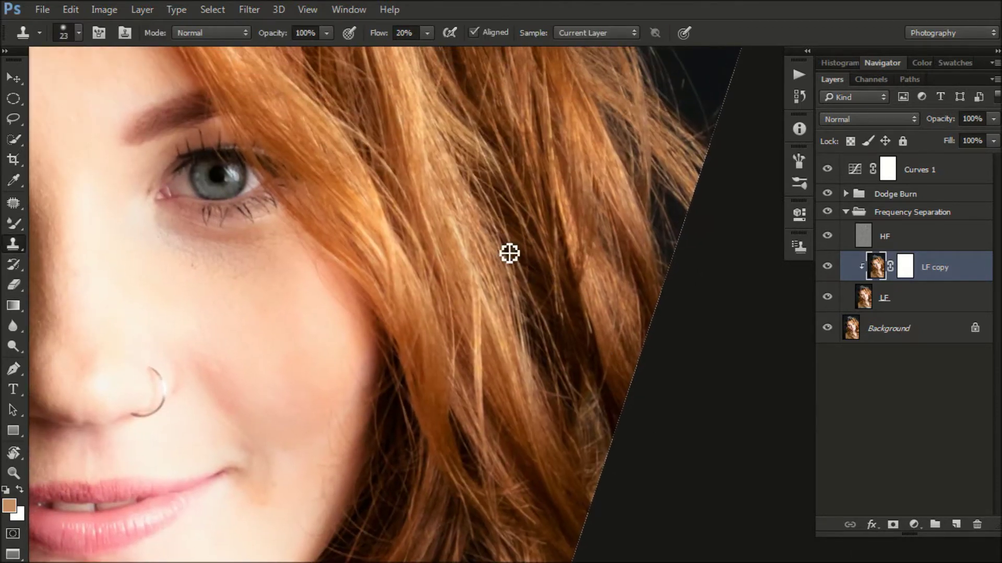
key("ctrl+plus")
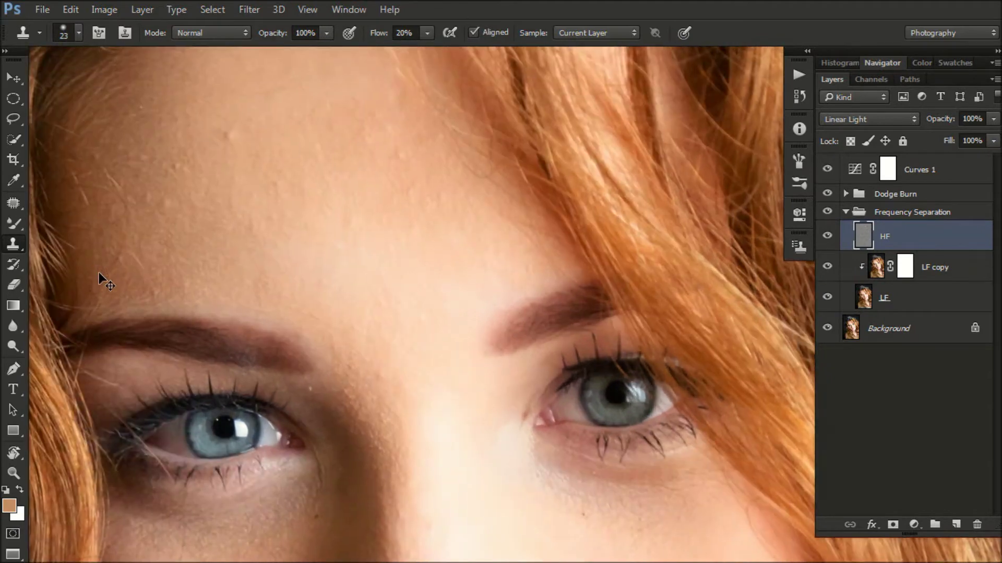
key("ctrl+plus")
key("ctrl+plus")
left_click_drag(517, 309, 585, 365)
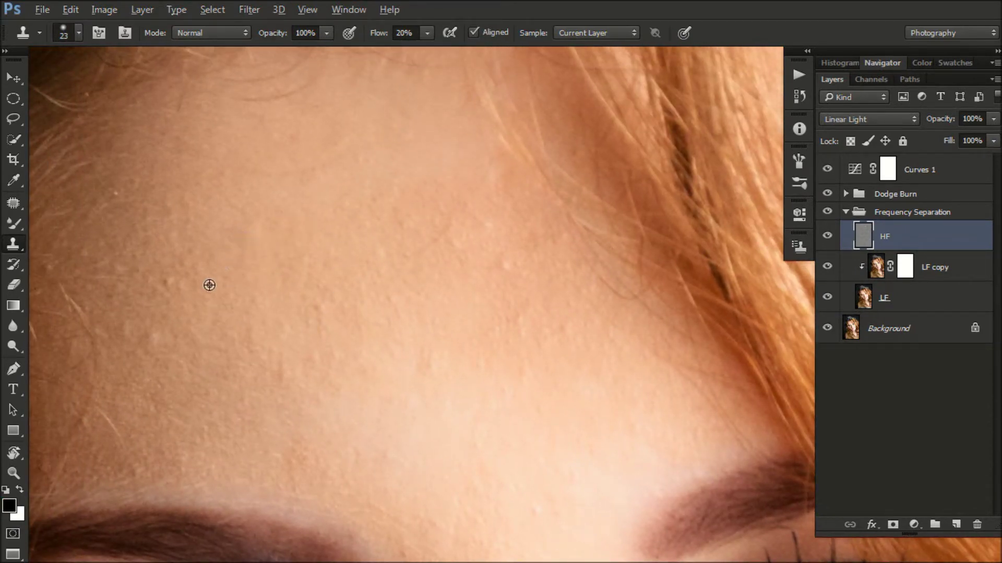
key("ctrl+plus")
key("ctrl+plus")
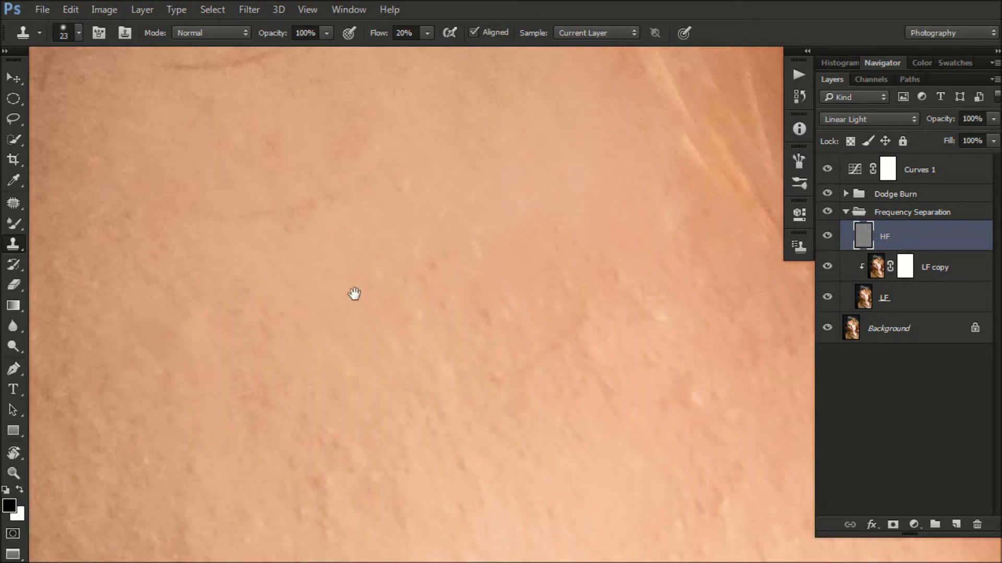
Open the Navigator, frame the forehead skin, and set the clone brush to 14.
left_click(882, 62)
left_click_drag(281, 206, 363, 296)
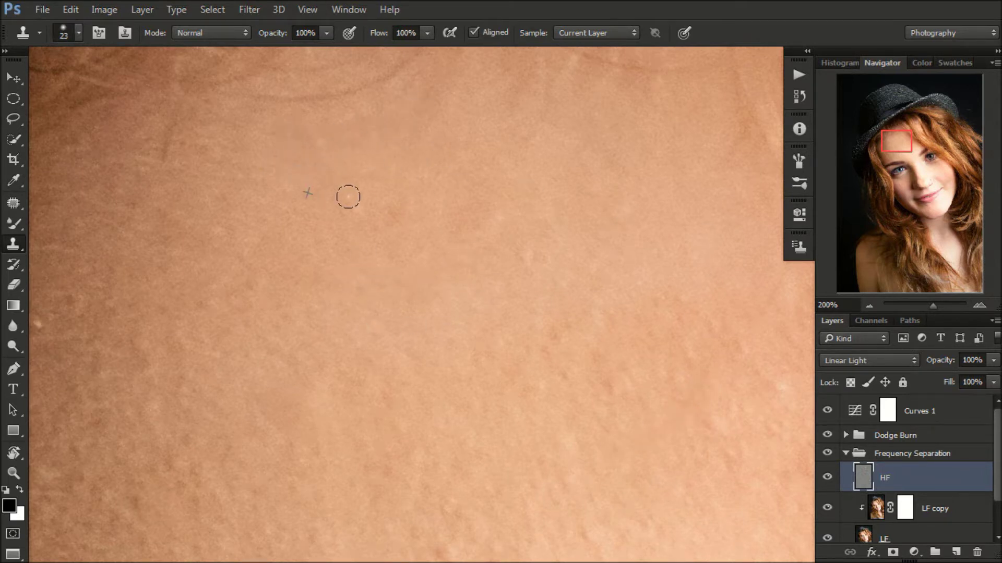
right_click(398, 173, "alt")
Clone over the forehead wrinkle on the HF layer.
left_click_drag(359, 172, 277, 175)
scroll(298, 174, "left", 2)
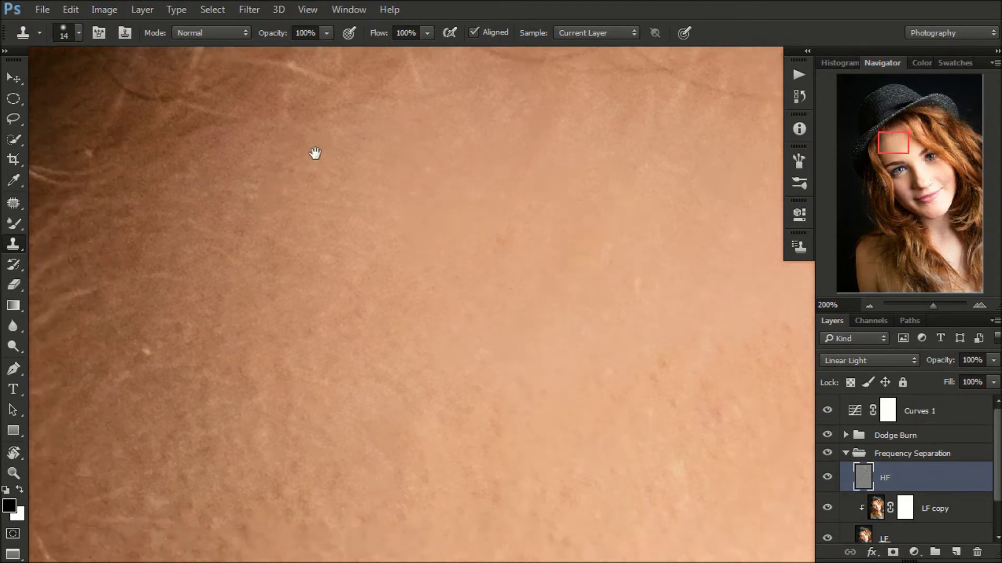
scroll(294, 170, "down", 2)
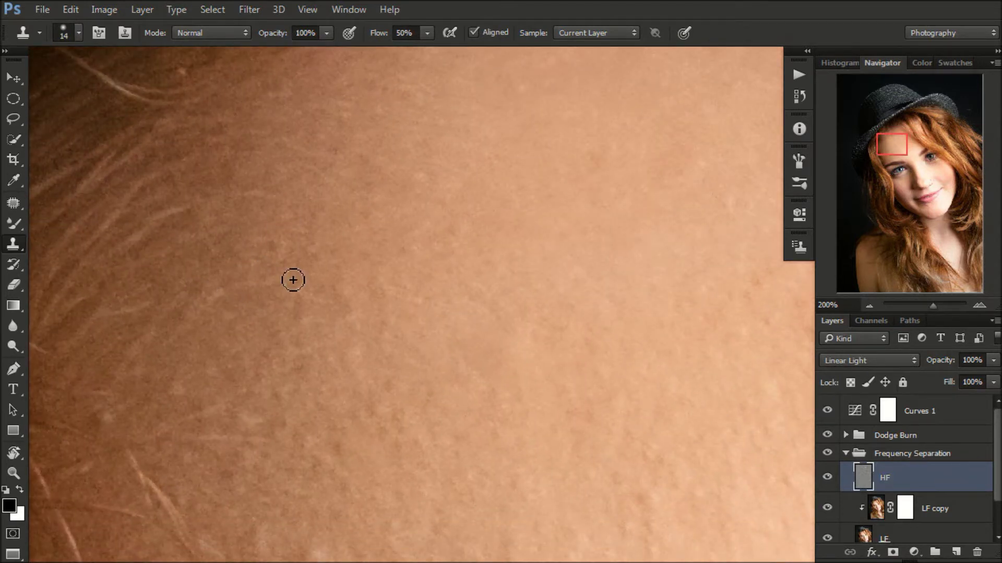
scroll(255, 282, "up", 2)
scroll(198, 296, "down", 3)
scroll(199, 296, "down", 2)
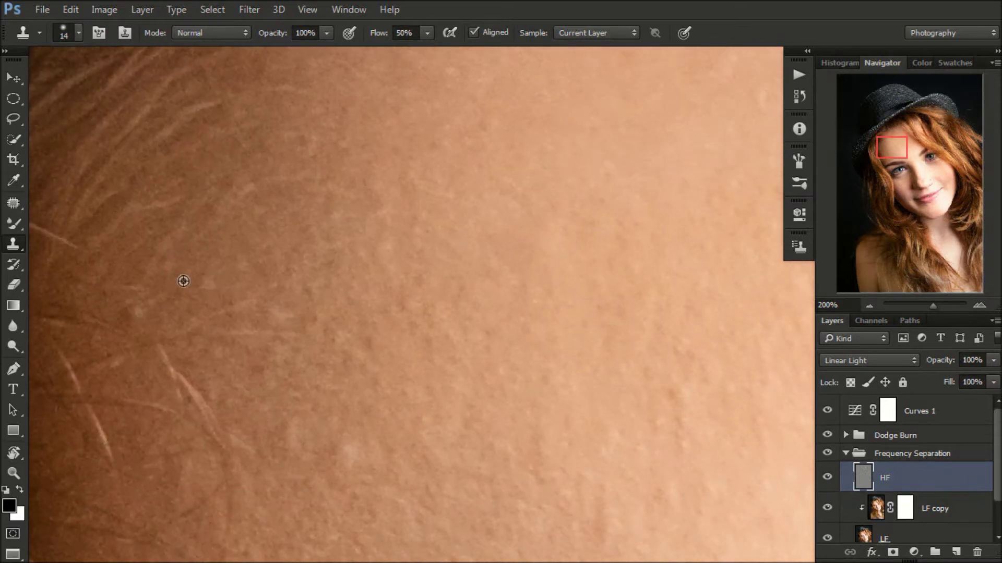
left_click_drag(172, 300, 195, 253)
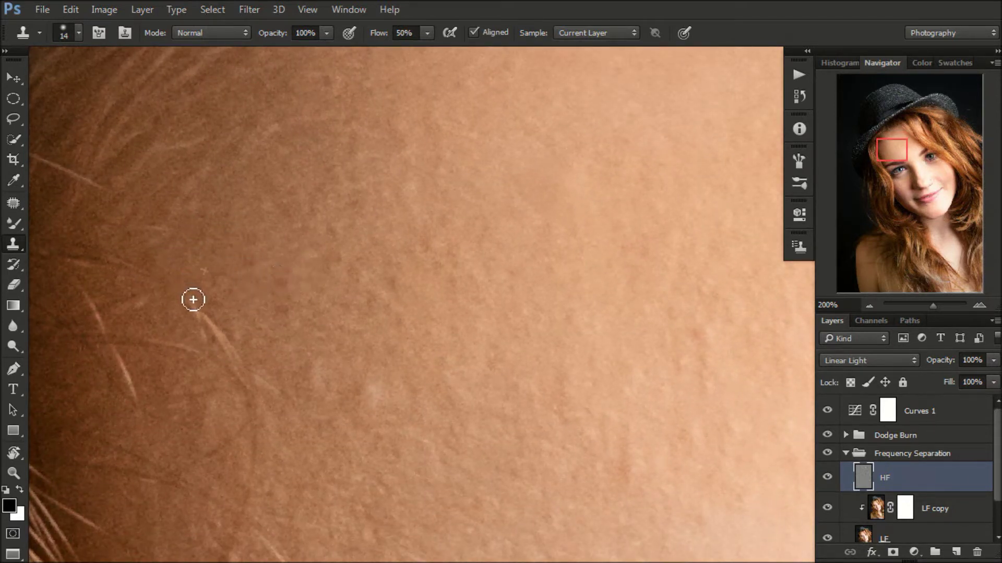
left_click_drag(209, 317, 153, 250)
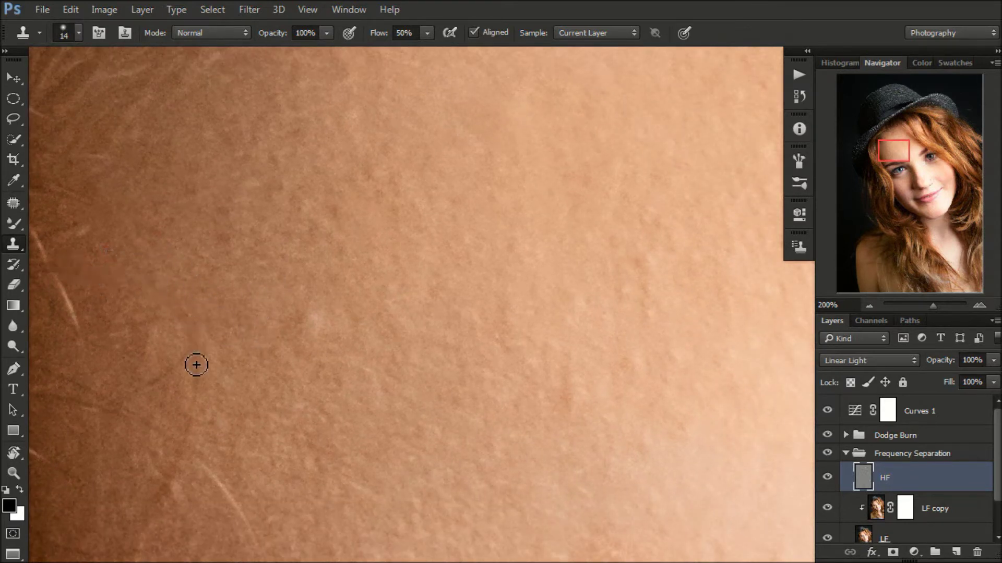
Move along the hairline and eyebrow, zooming in and shrinking the clone brush.
scroll(203, 323, "down", 3)
left_click_drag(279, 217, 353, 251)
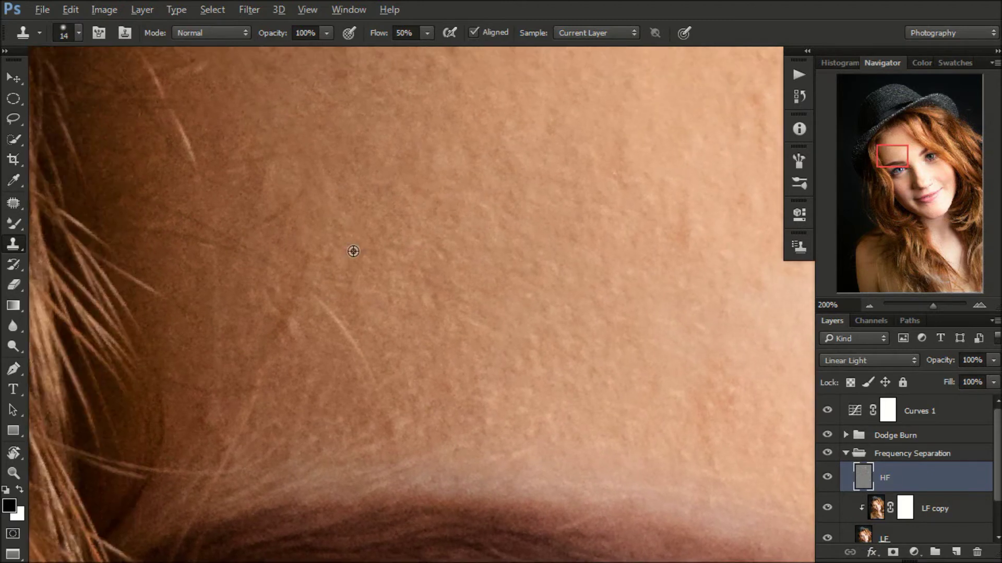
left_click_drag(364, 289, 358, 231)
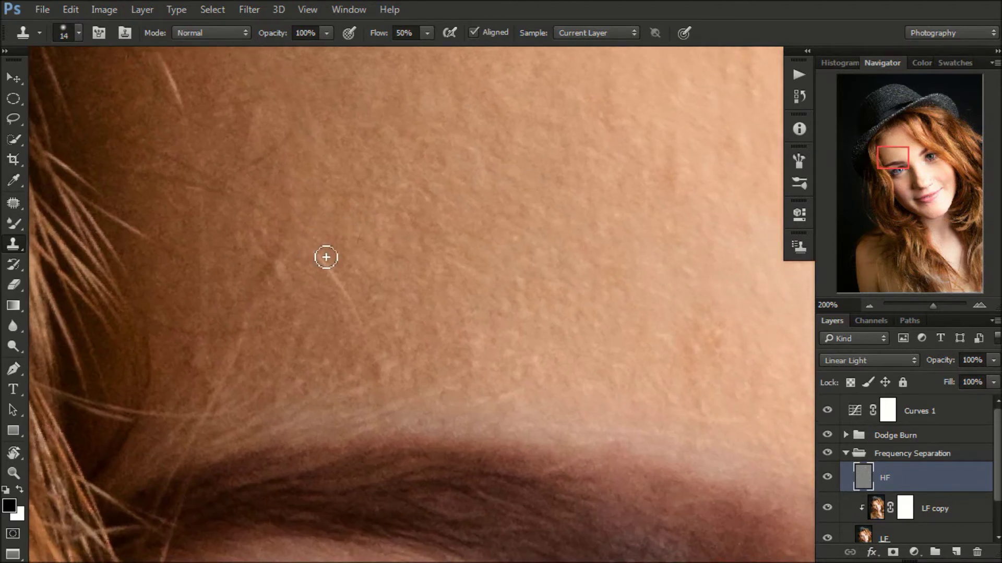
left_click_drag(334, 304, 363, 339)
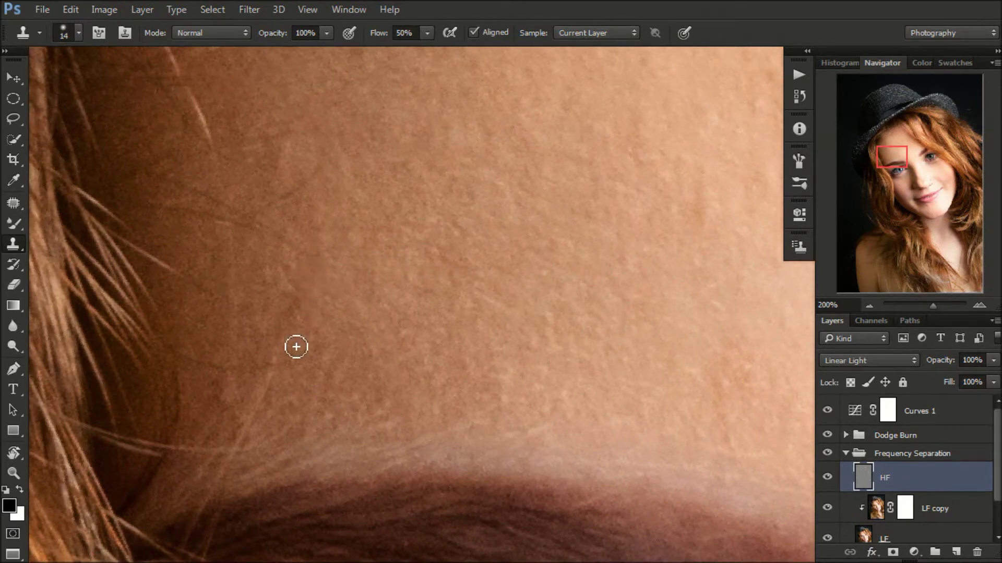
mouse_move(246, 446)
left_mouse_down()
mouse_move(255, 362)
mouse_move(189, 386)
left_mouse_up()
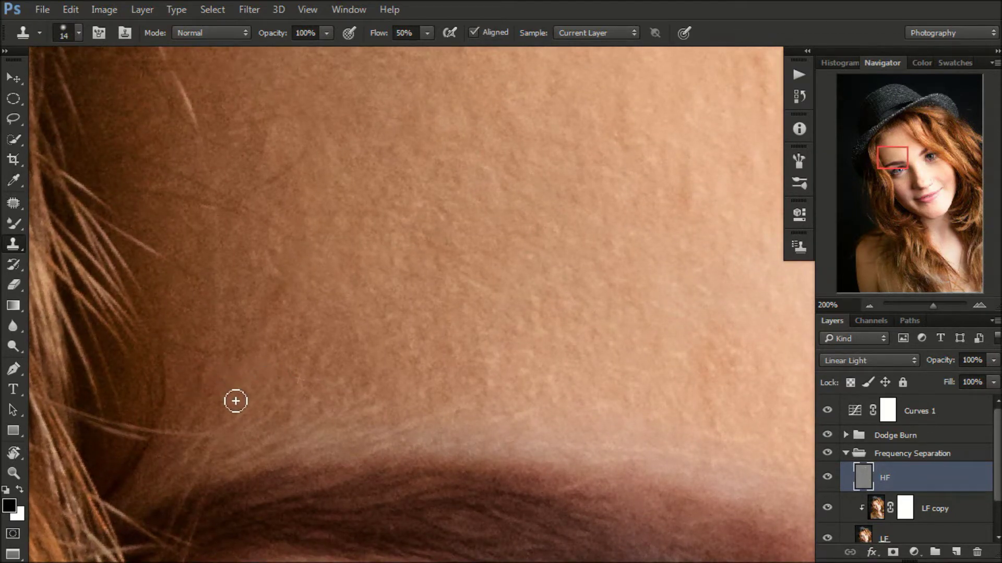
left_click_drag(271, 219, 282, 280)
scroll(355, 238, "up", 1)
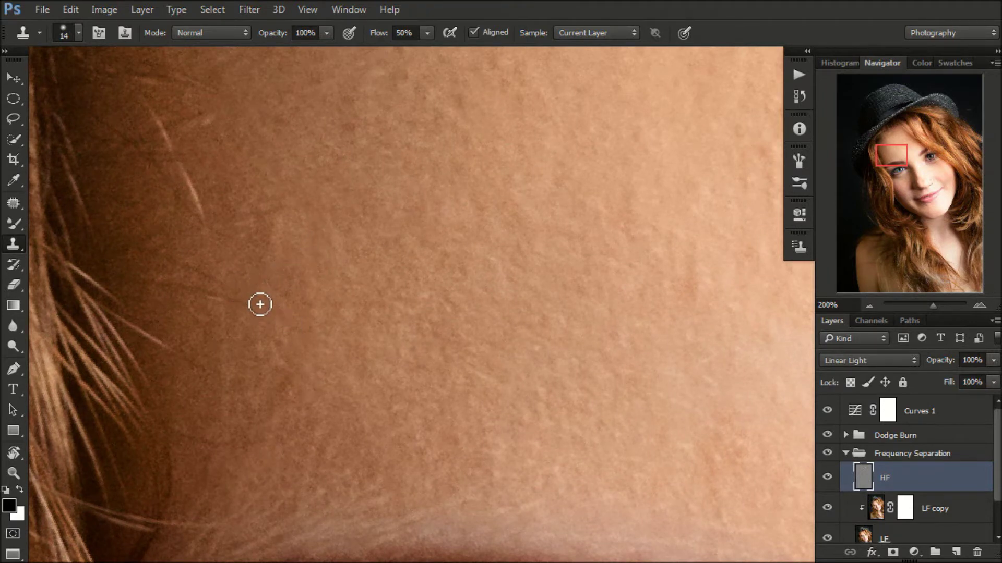
scroll(255, 275, "up", 3)
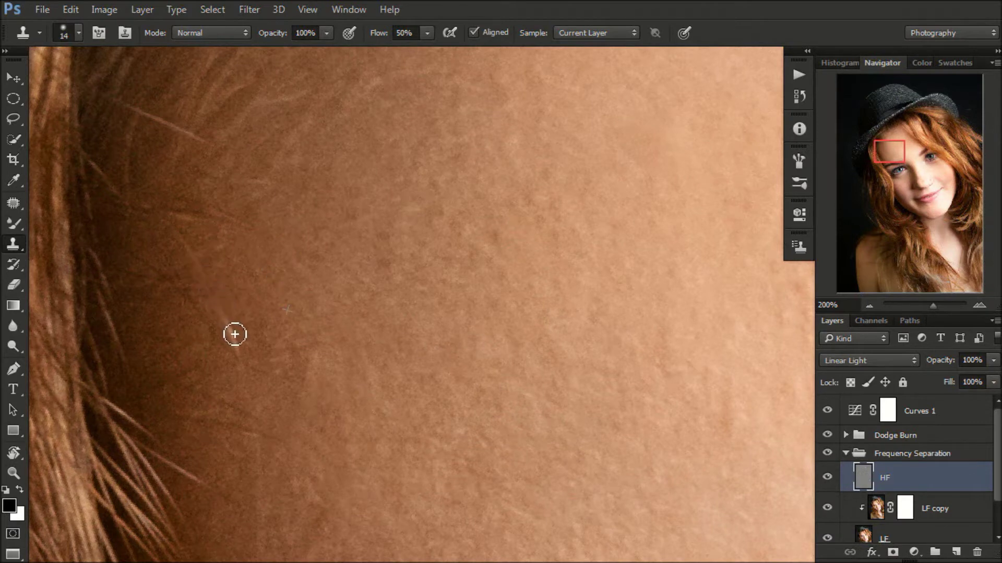
scroll(216, 135, "up", 1)
scroll(239, 253, "up", 2)
key("bracketleft")
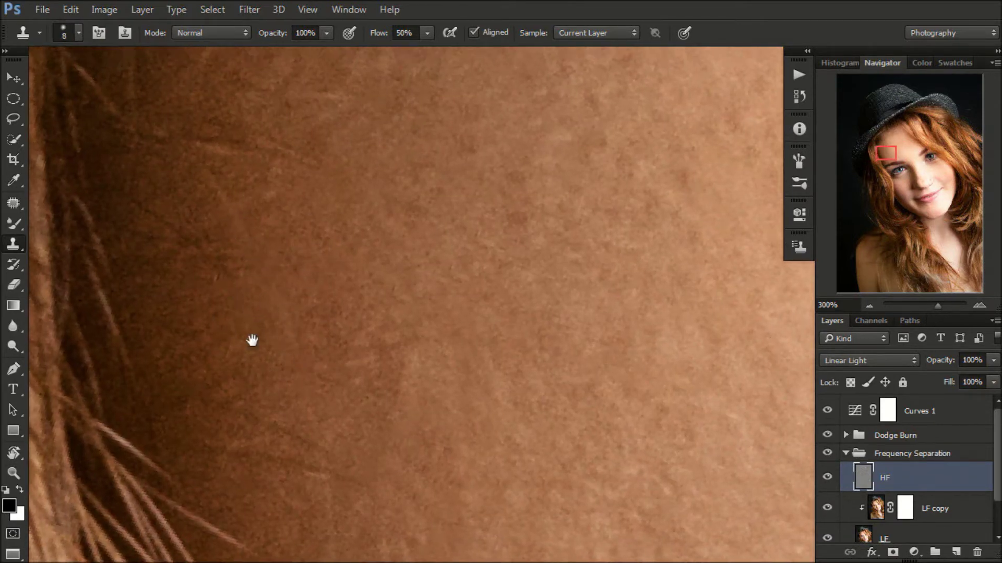
scroll(228, 298, "up", 2)
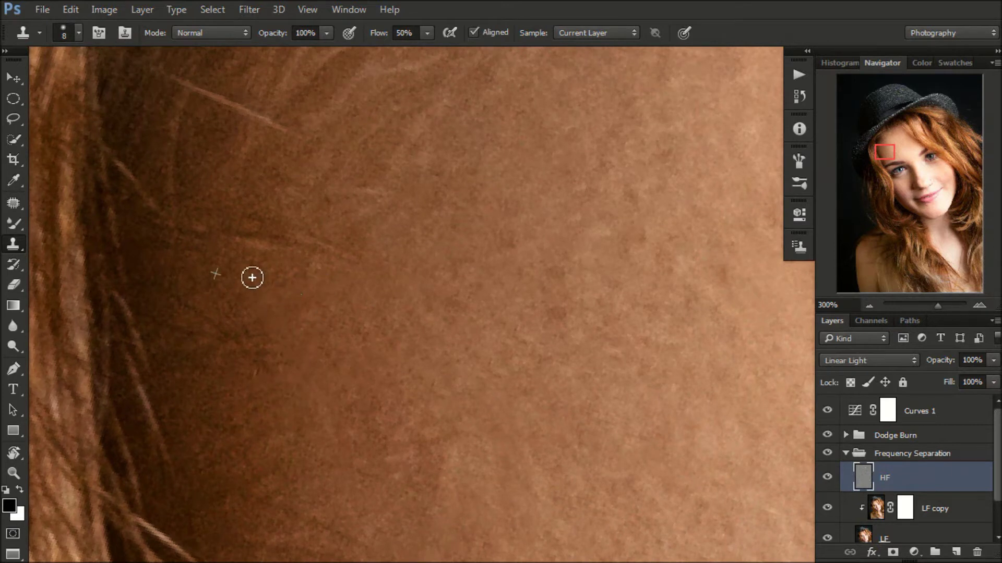
Sample clean skin and clone away stray hair strands near the forehead hairline.
left_click(256, 249, "alt")
left_click_drag(386, 239, 449, 295)
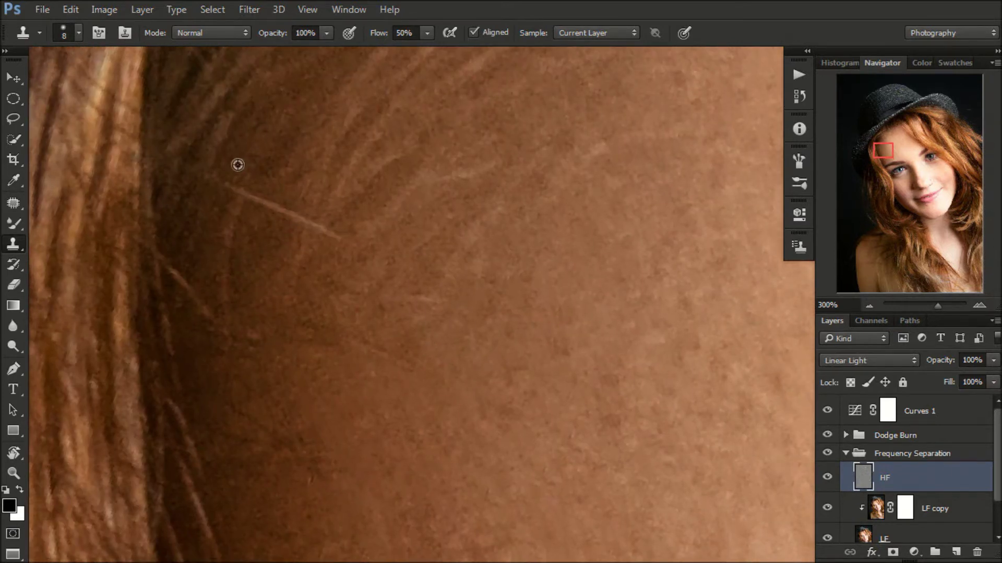
mouse_move(384, 337)
left_mouse_down()
mouse_move(286, 319)
mouse_move(306, 342)
left_mouse_up()
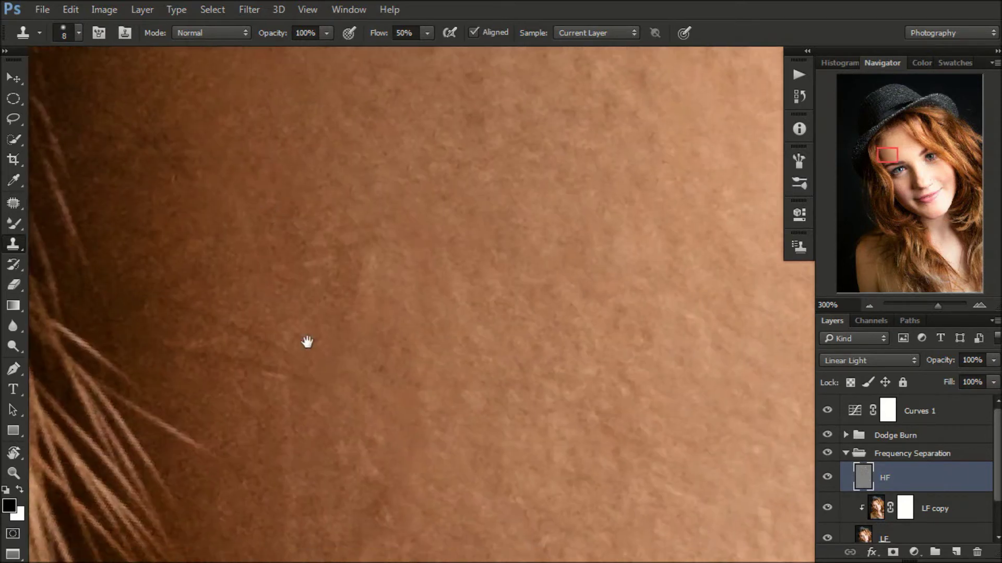
left_click(165, 398, "alt")
left_click_drag(164, 428, 67, 334)
mouse_move(223, 314)
left_mouse_down()
mouse_move(216, 310)
mouse_move(246, 349)
left_mouse_up()
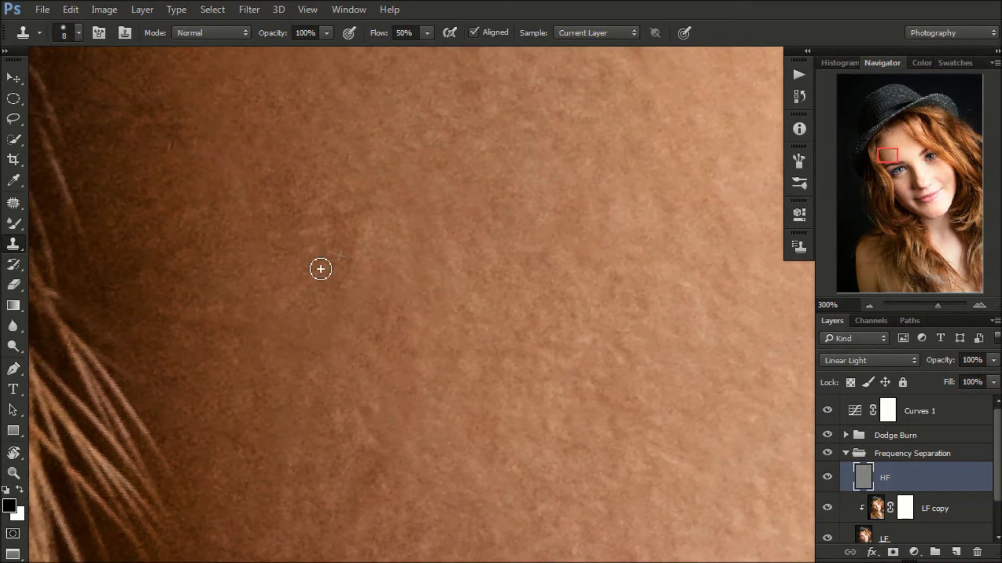
key("ctrl+minus")
Clone-retouch the inner start of the eyebrow.
mouse_move(324, 270)
left_mouse_down()
mouse_move(163, 258)
mouse_move(163, 171)
left_mouse_up()
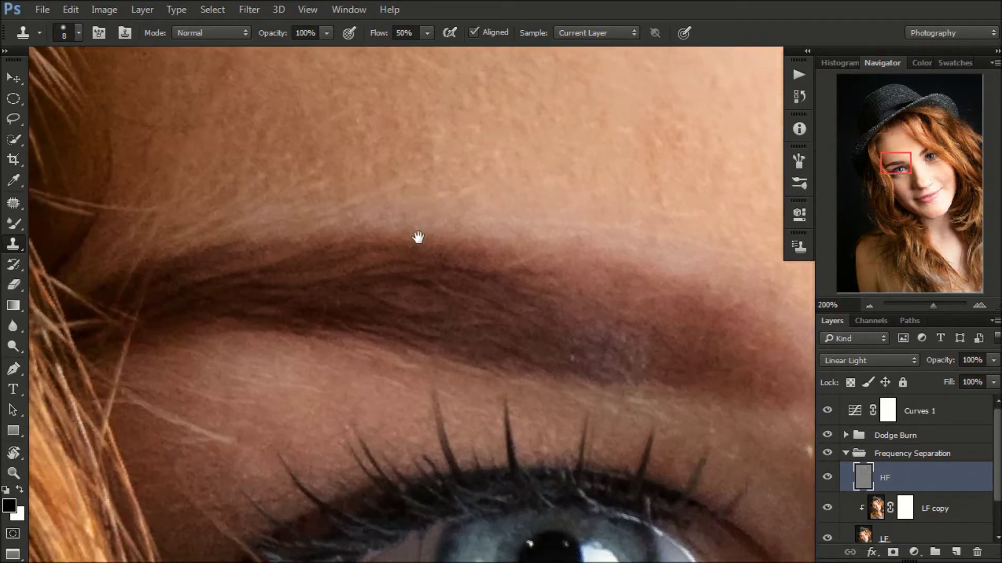
left_click_drag(232, 451, 418, 235)
mouse_move(230, 293)
left_mouse_down()
mouse_move(221, 262)
mouse_move(204, 284)
mouse_move(214, 343)
mouse_move(199, 374)
mouse_move(215, 391)
mouse_move(313, 436)
mouse_move(196, 377)
mouse_move(215, 353)
mouse_move(195, 398)
mouse_move(190, 391)
mouse_move(199, 372)
mouse_move(211, 396)
left_mouse_up()
mouse_move(224, 346)
left_mouse_down()
mouse_move(190, 377)
mouse_move(199, 323)
mouse_move(185, 313)
mouse_move(165, 318)
mouse_move(171, 340)
mouse_move(184, 317)
mouse_move(123, 273)
mouse_move(142, 220)
mouse_move(152, 108)
left_mouse_up()
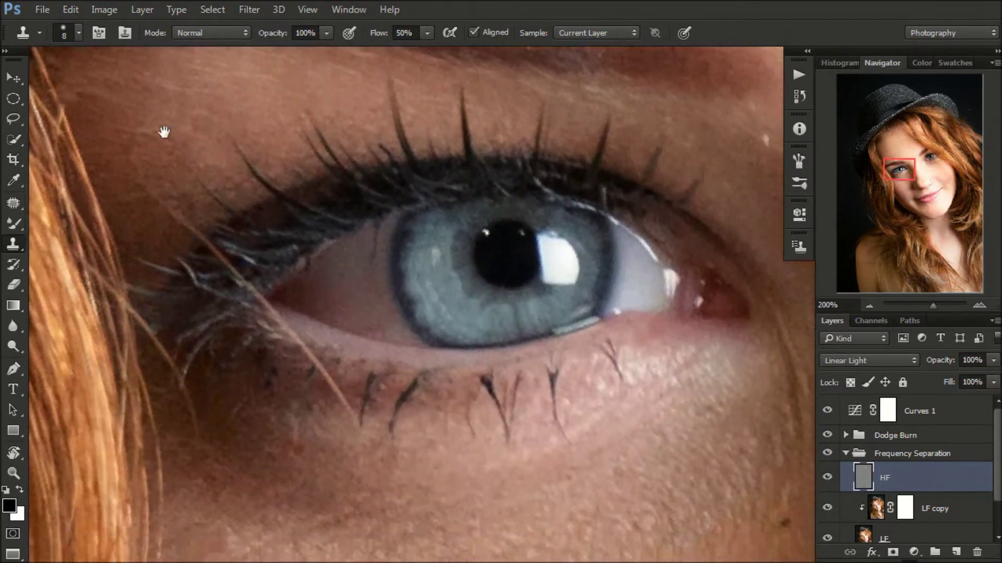
At 300% zoom, clone away the hair strand crossing the lower eyelid.
key("ctrl+plus")
mouse_move(340, 380)
left_mouse_down()
mouse_move(351, 363)
mouse_move(270, 253)
mouse_move(280, 248)
mouse_move(248, 226)
left_mouse_up()
key("bracketleft")
left_click_drag(170, 154, 260, 224)
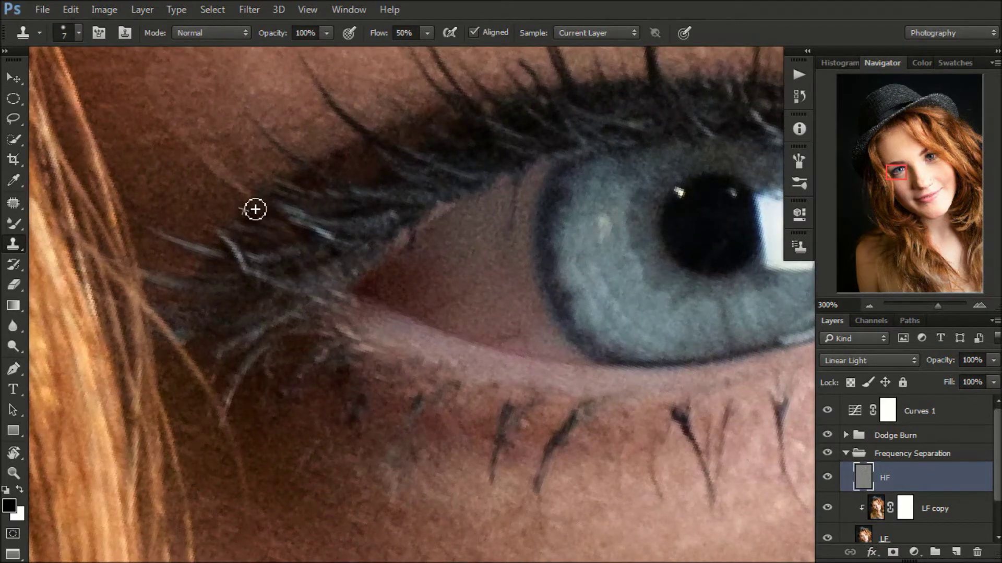
key("ctrl+minus")
key("ctrl+minus")
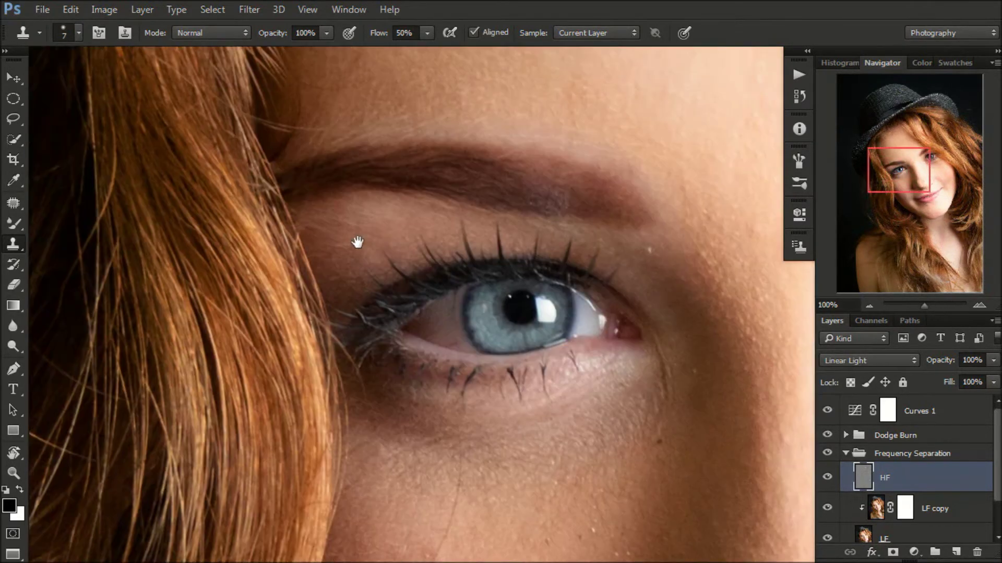
left_click_drag(357, 242, 313, 231)
Select the LF copy layer and switch back to the Mixer Brush.
left_click(880, 508)
key("b")
key("shift+b")
Fit the photo, expand the Layers panel, and set the Clone Stamp to 35 px.
left_click(290, 145, "alt")
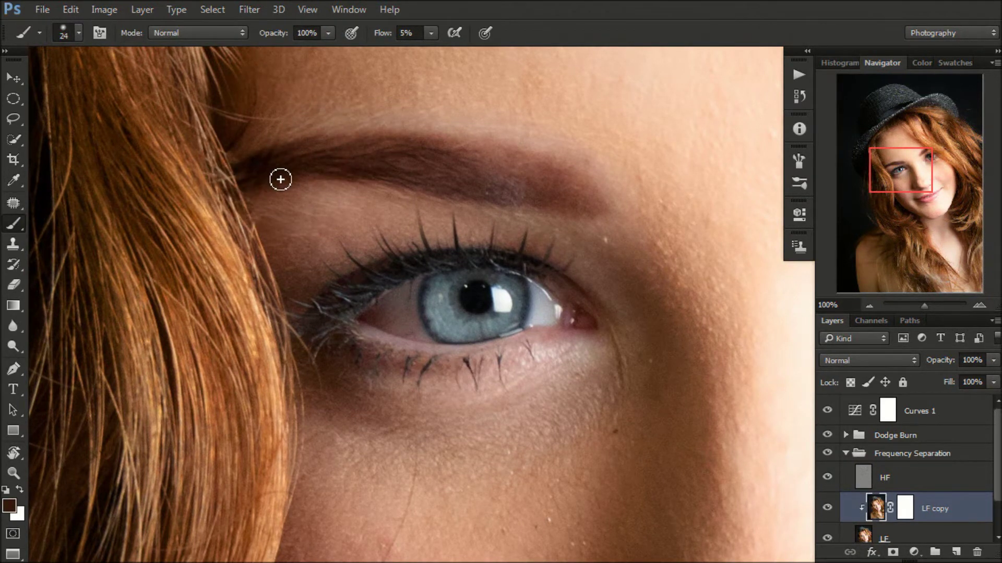
key("ctrl+0")
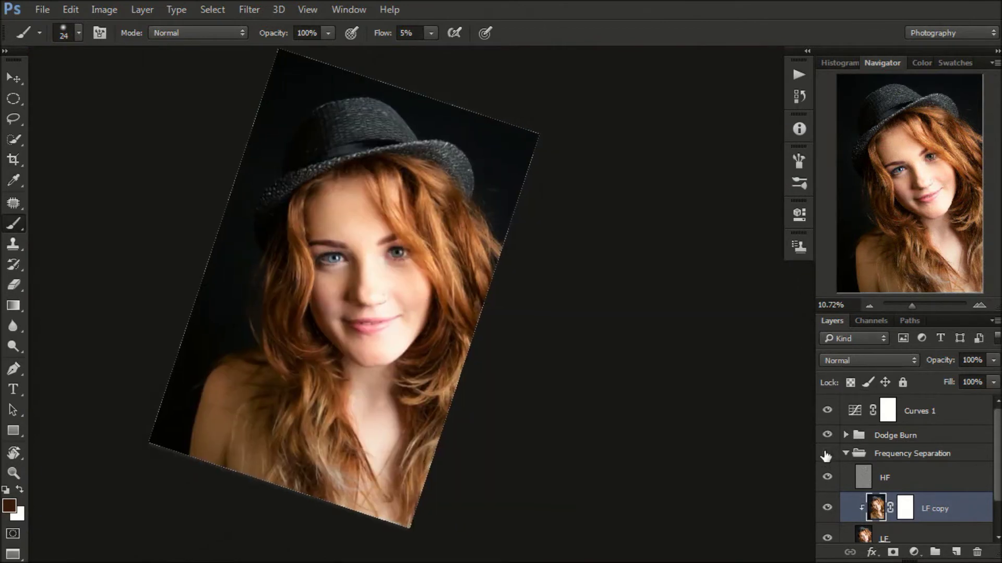
left_click_drag(909, 313, 910, 212)
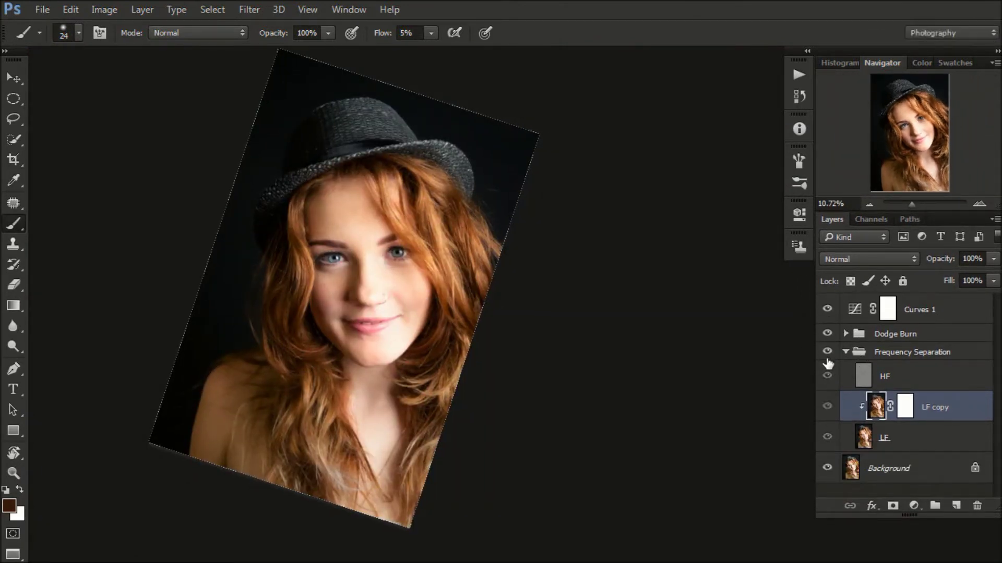
key("ctrl+plus")
key("ctrl+plus")
key("ctrl+plus")
key("ctrl+plus")
key("s")
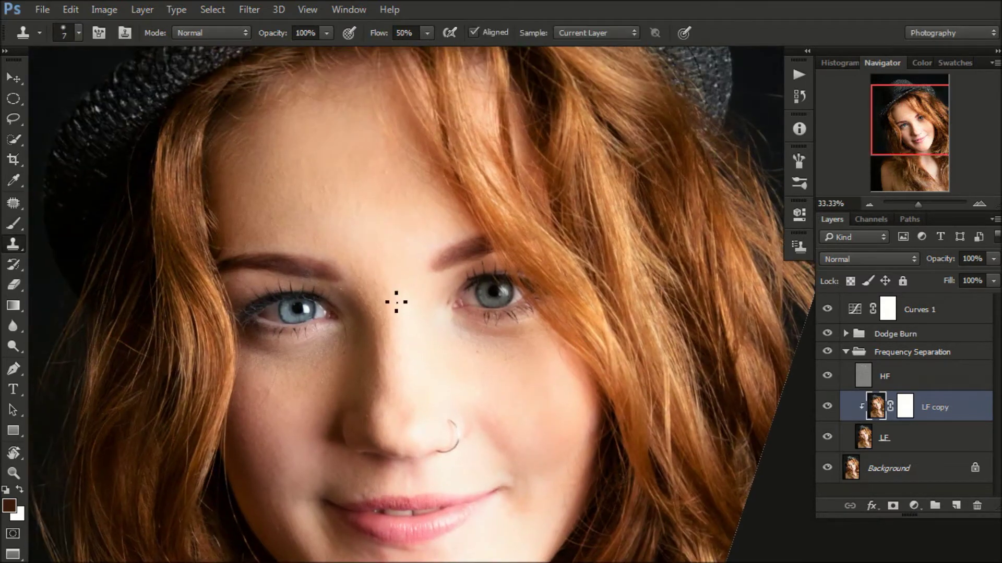
key("ctrl+plus")
key("ctrl+plus")
key("ctrl+plus")
left_click_drag(378, 312, 388, 291)
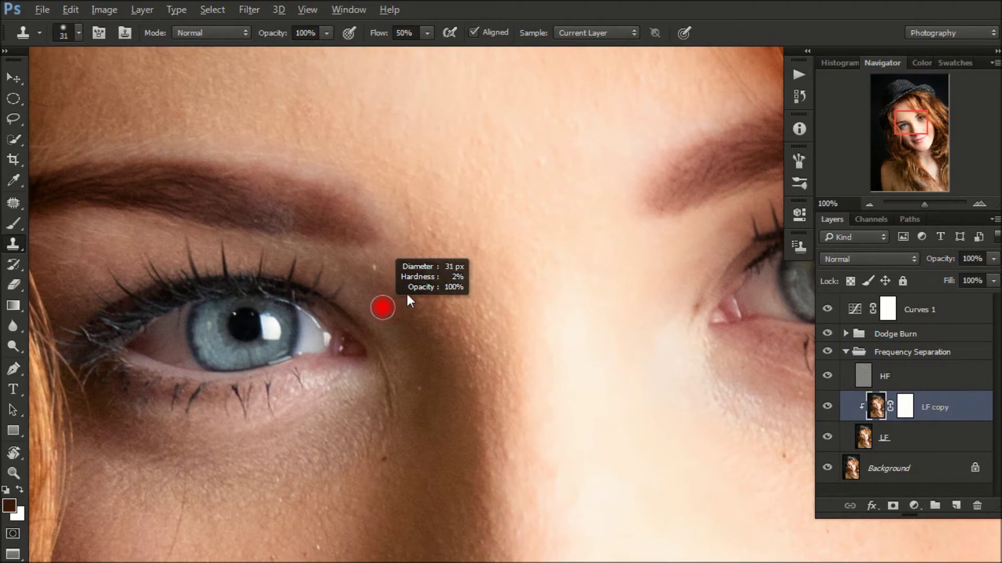
On the HF layer, clone away the dark crease under the eye.
left_click(870, 382)
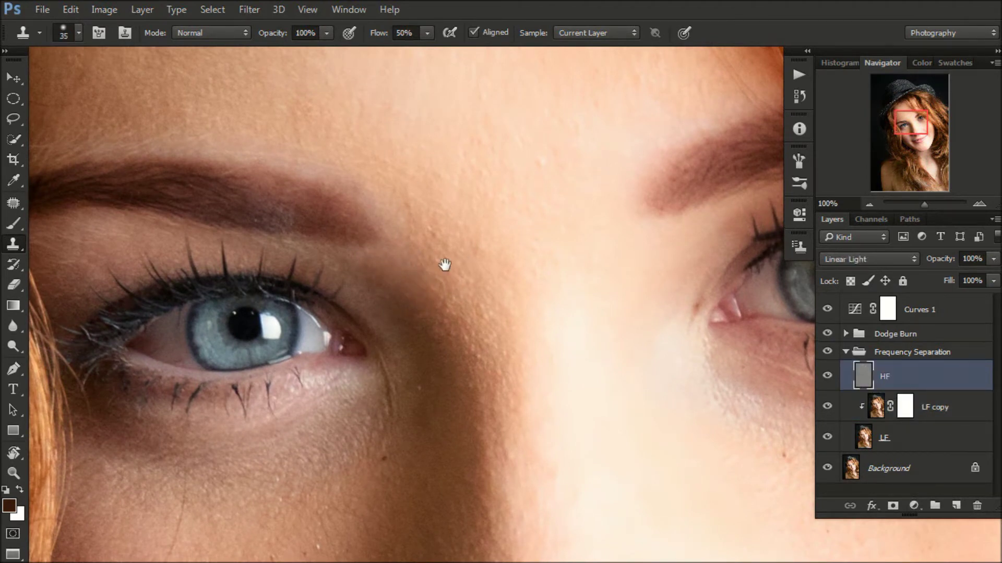
left_click_drag(419, 280, 461, 178)
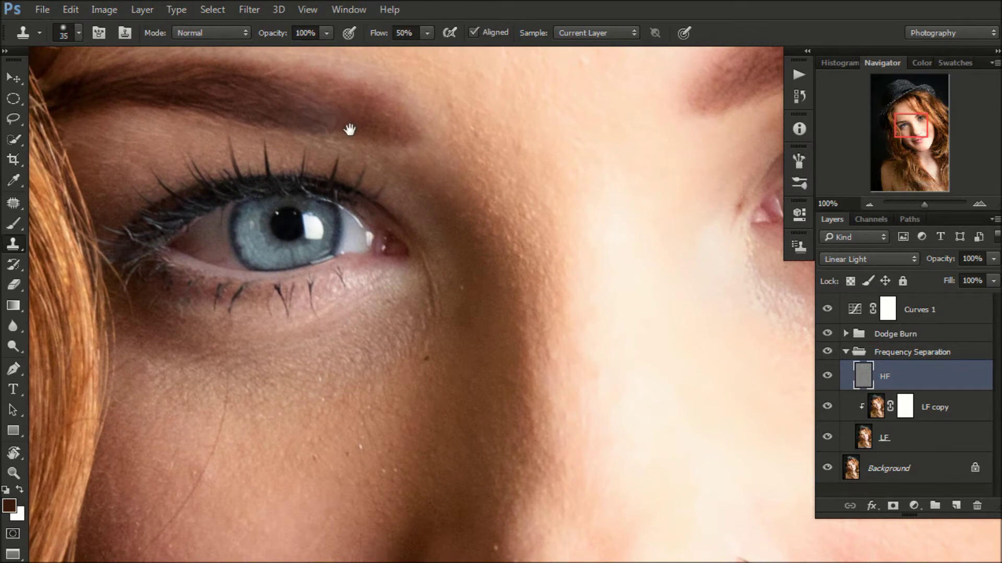
left_click_drag(351, 131, 332, 85)
left_click_drag(196, 442, 223, 389)
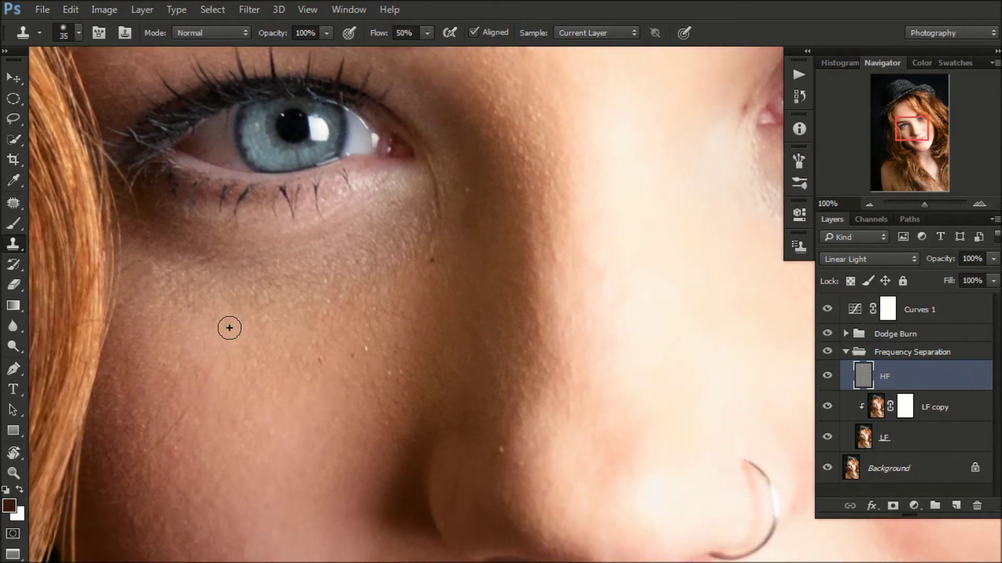
left_click_drag(173, 459, 219, 379)
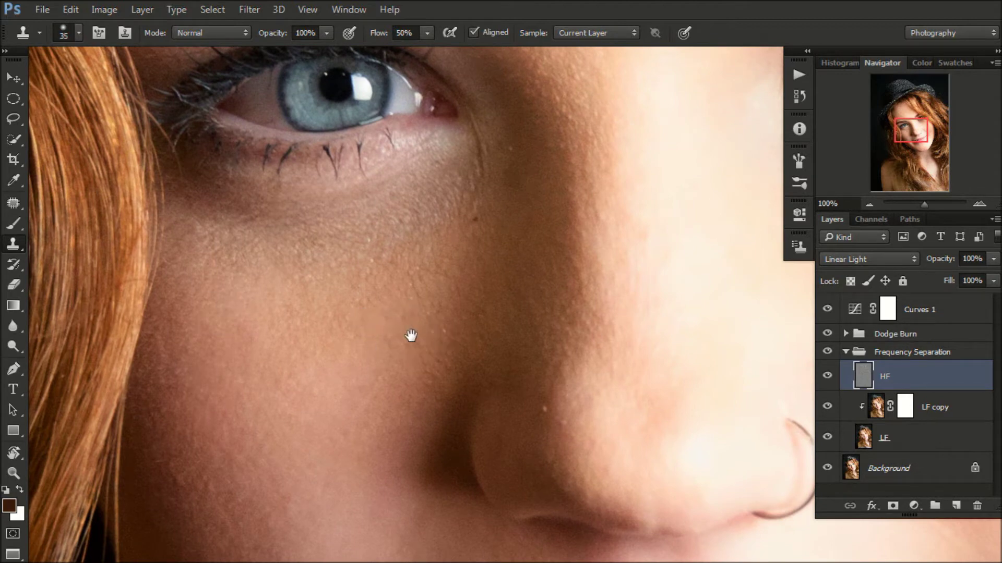
left_click_drag(411, 336, 306, 374)
mouse_move(365, 168)
left_mouse_down()
mouse_move(364, 245)
mouse_move(290, 217)
mouse_move(253, 294)
left_mouse_up()
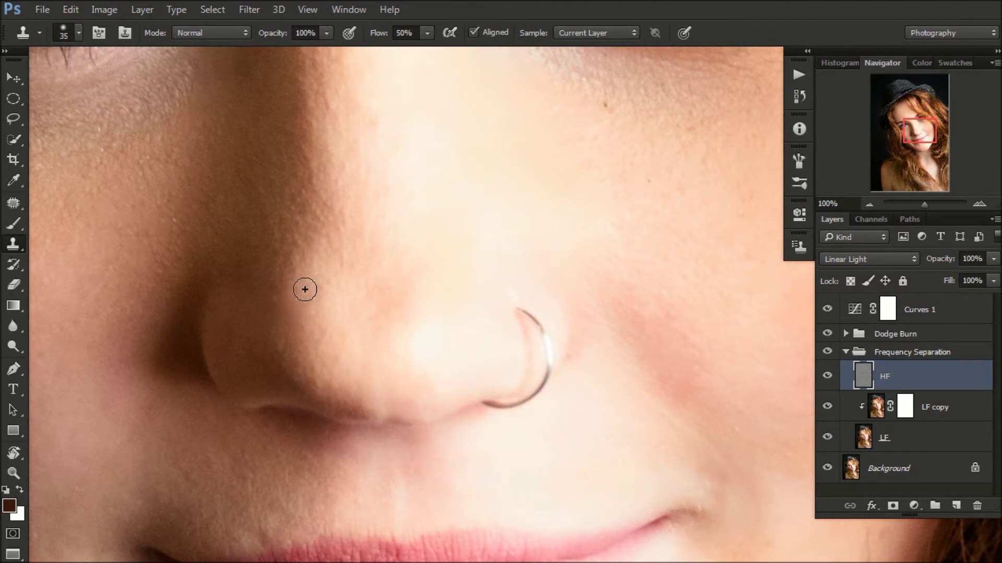
Move to the nose, lips and cheek beside the mouth for cleanup.
scroll(264, 306, "right", 3)
scroll(308, 200, "up", 4)
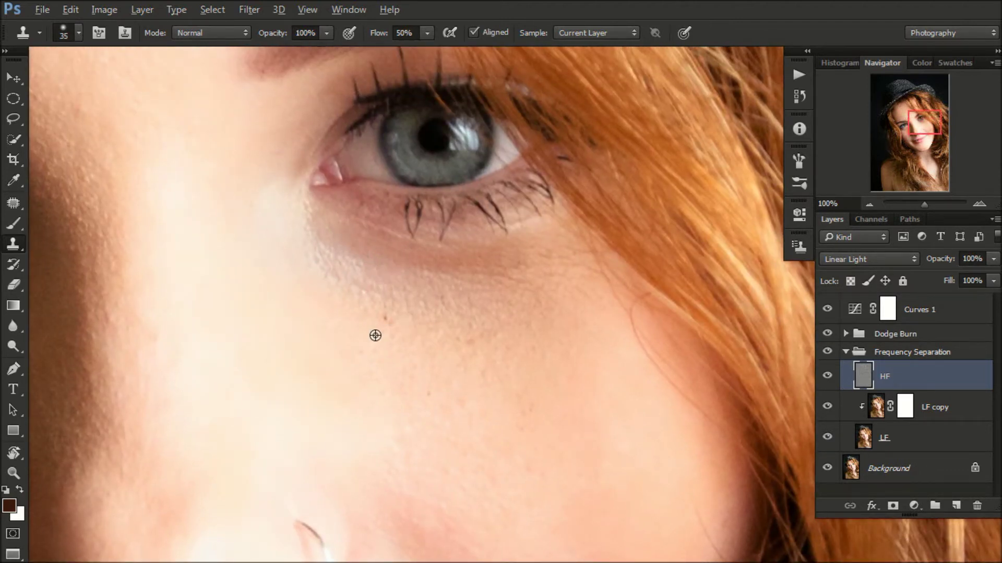
mouse_move(441, 327)
left_mouse_down()
mouse_move(392, 167)
mouse_move(608, 114)
mouse_move(559, 292)
mouse_move(392, 271)
left_mouse_up()
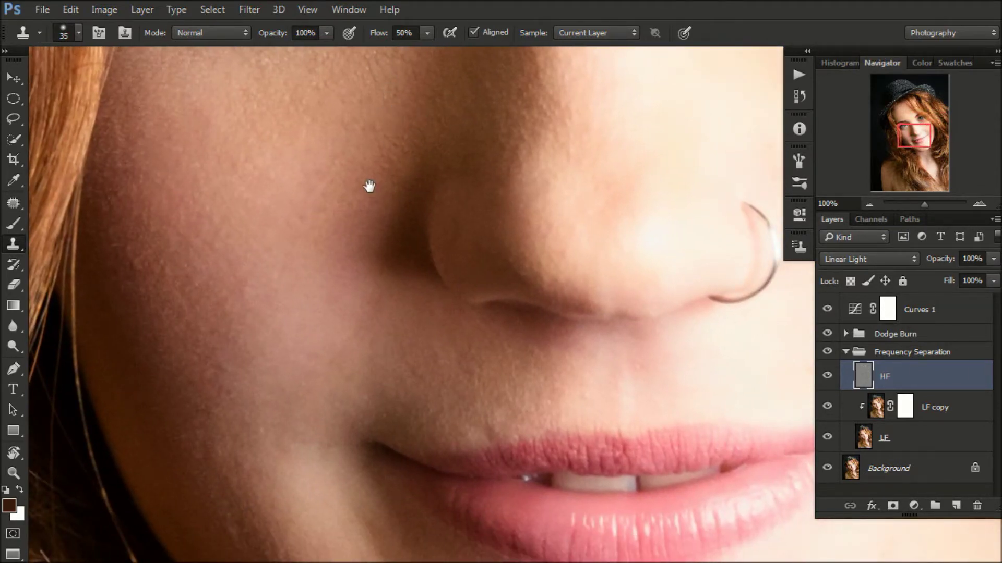
left_click_drag(372, 185, 361, 75)
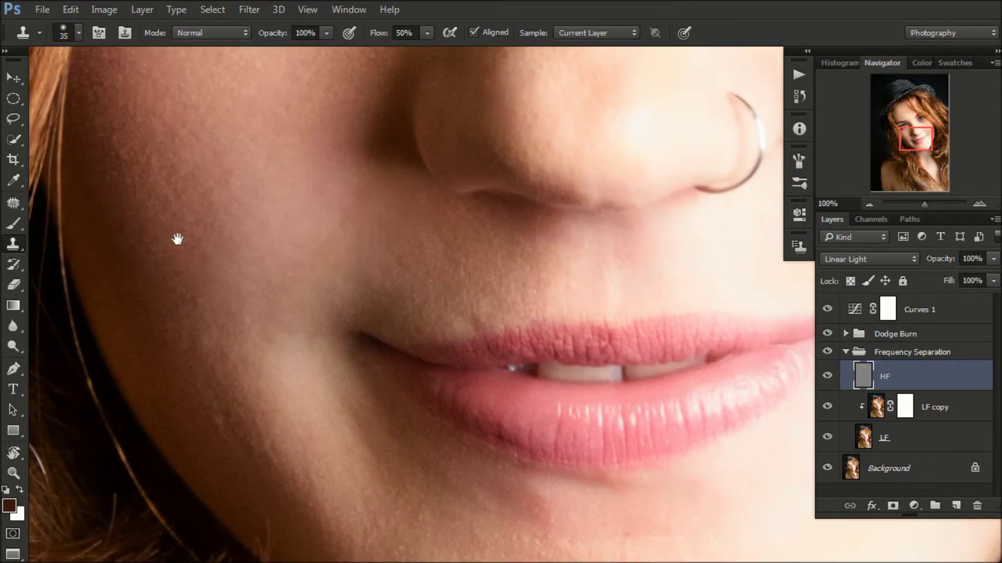
left_click_drag(178, 299, 197, 262)
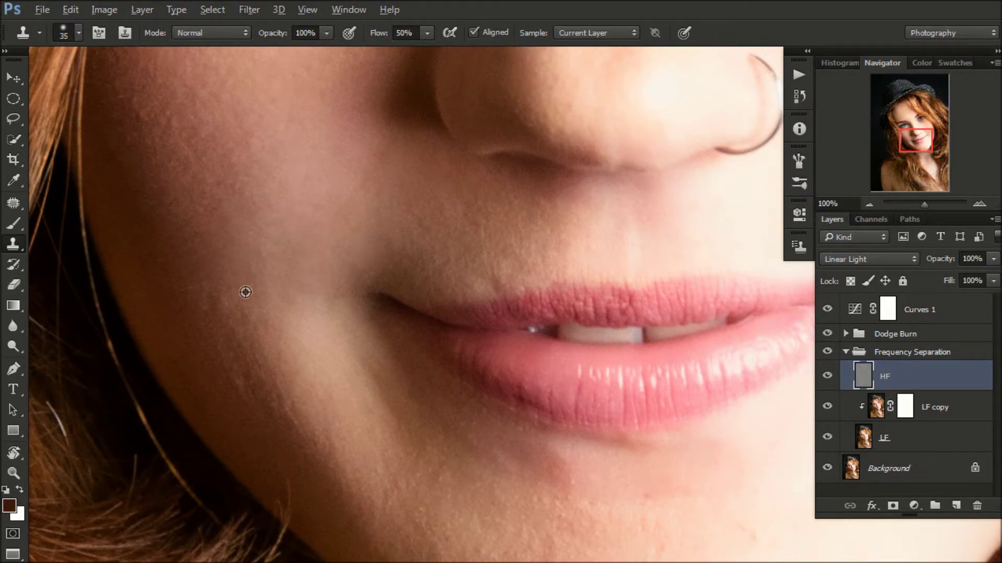
Work around the chin and mouth corners, scrolling the view while cloning.
scroll(230, 329, "down", 3)
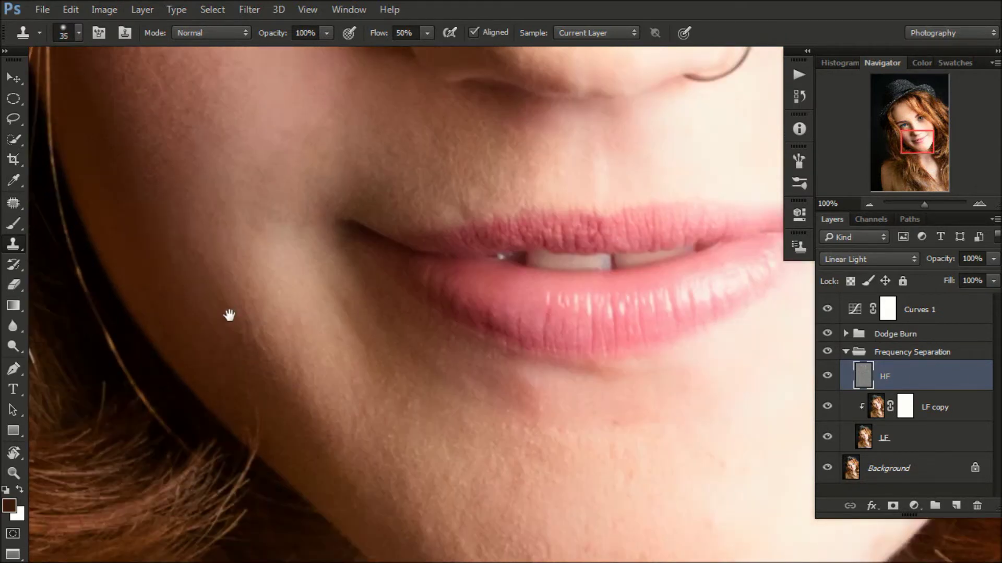
scroll(308, 320, "down", 3)
scroll(198, 267, "down", 2)
scroll(198, 267, "right", 4)
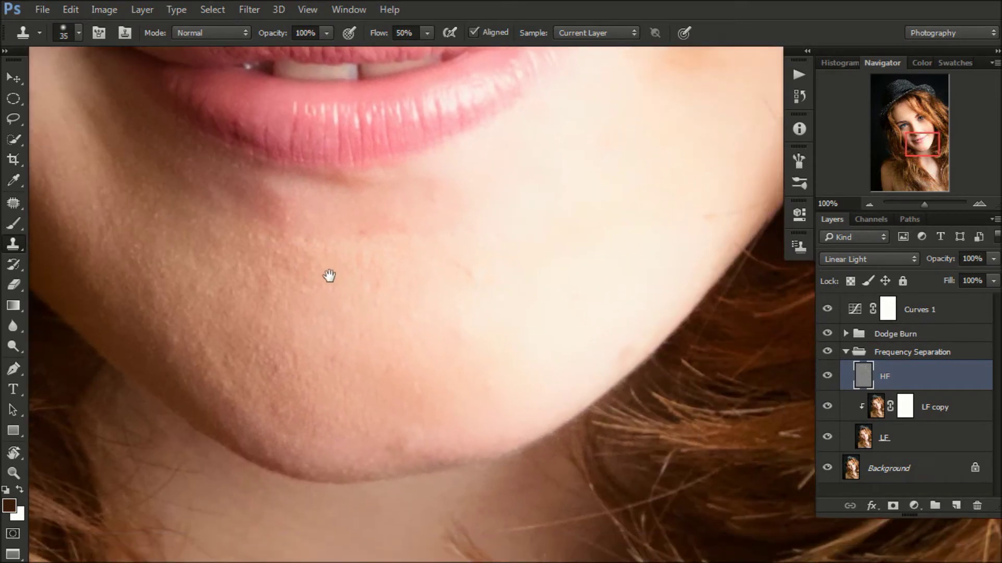
scroll(227, 389, "down", 1)
scroll(227, 389, "right", 2)
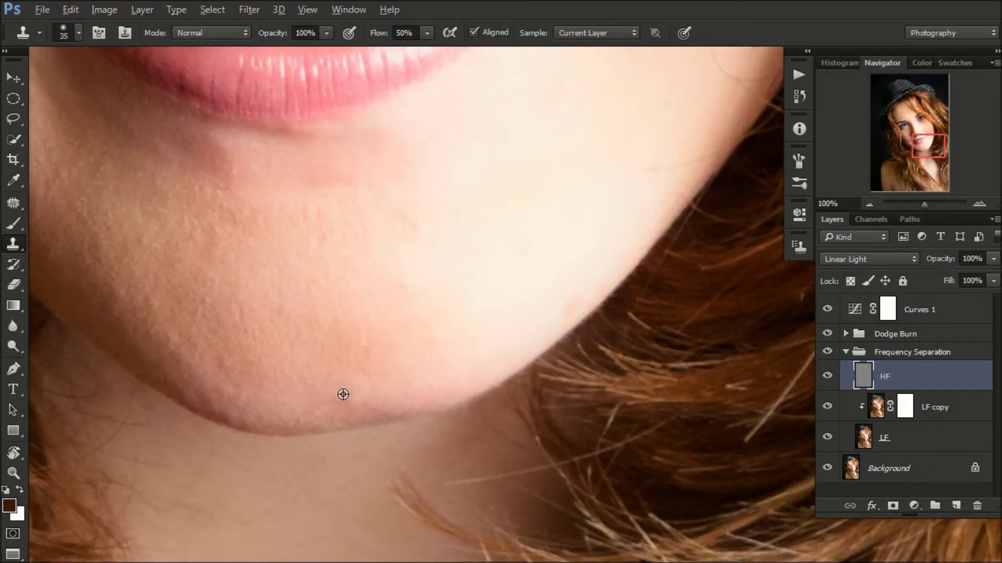
scroll(371, 394, "right", 1)
scroll(347, 416, "up", 4)
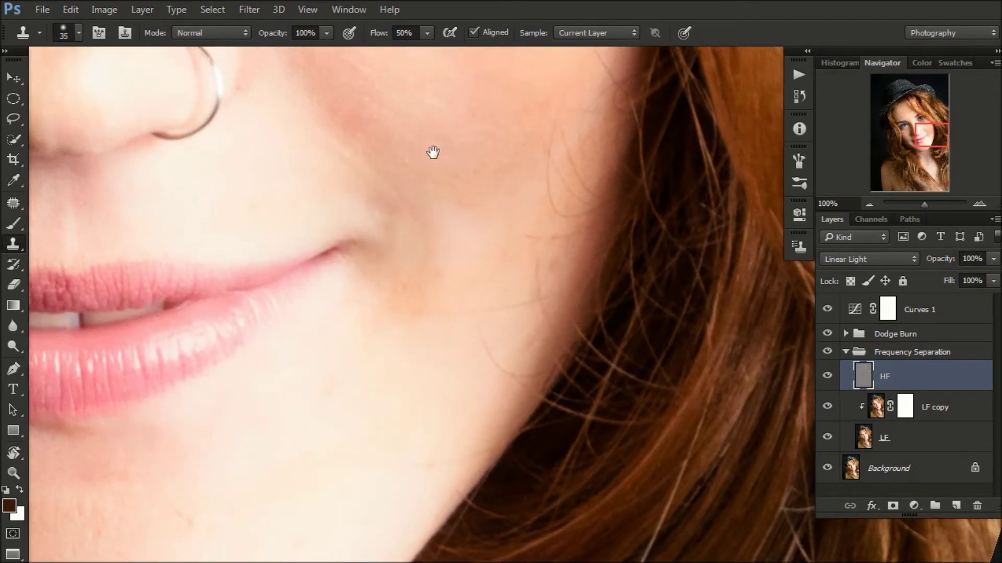
scroll(438, 138, "up", 2)
scroll(367, 250, "up", 1)
scroll(397, 375, "up", 3)
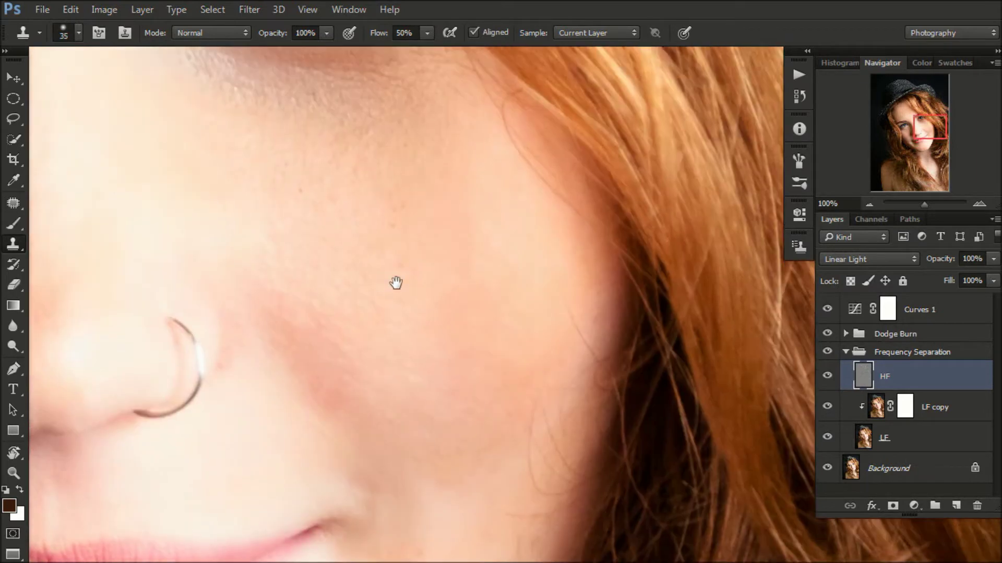
scroll(417, 219, "up", 2)
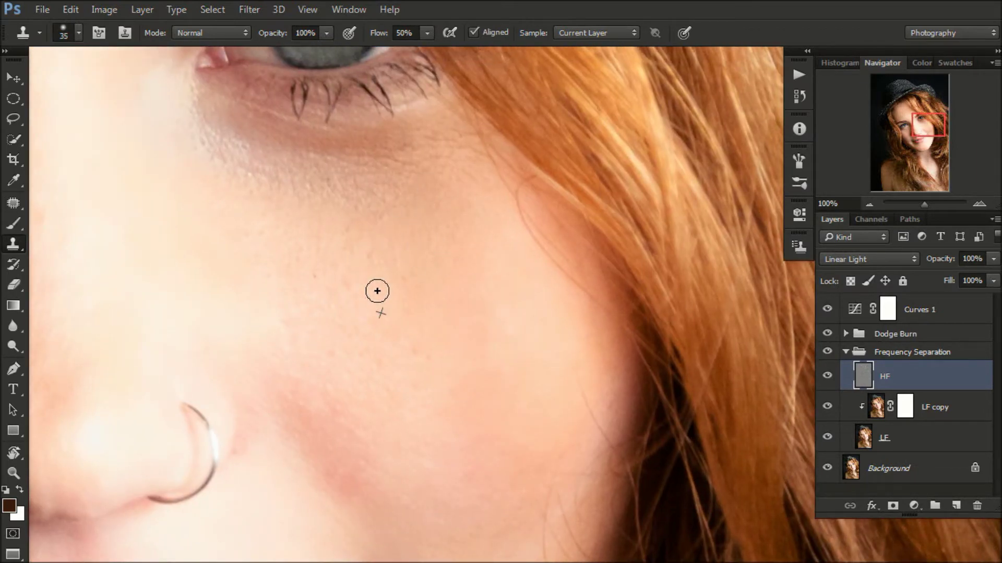
scroll(368, 287, "down", 3)
scroll(387, 280, "down", 3)
scroll(480, 197, "down", 5)
scroll(453, 168, "down", 1)
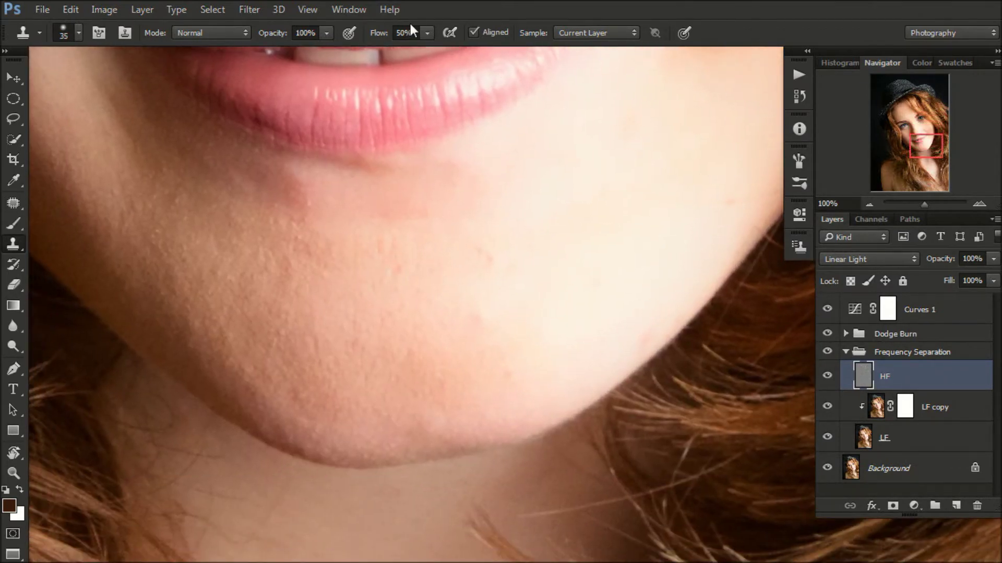
Fit the photo and toggle the Frequency Separation group to compare before and after.
key("ctrl+minus")
key("ctrl+minus")
key("ctrl+minus")
key("ctrl+minus")
key("ctrl+minus")
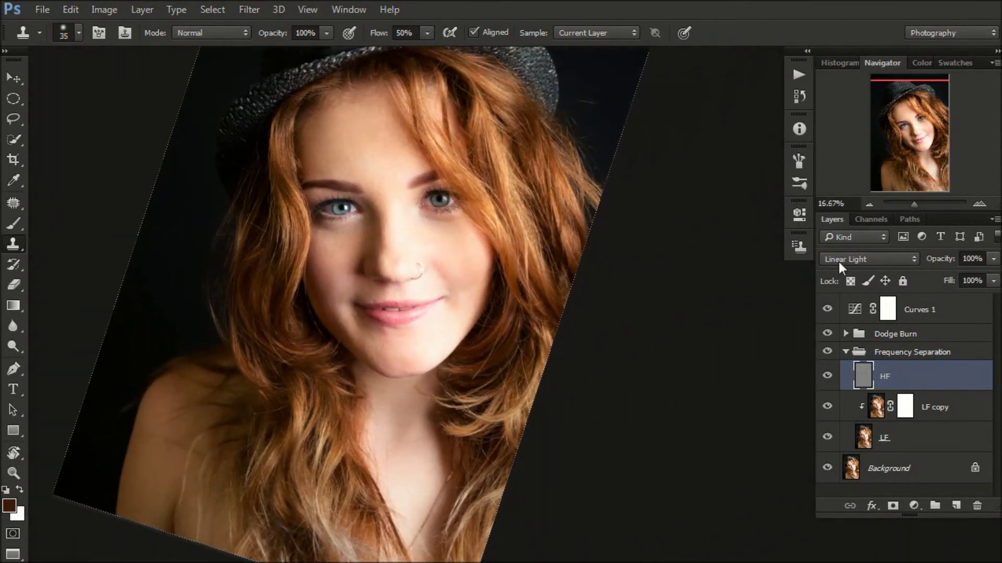
left_click(827, 351)
left_click(829, 351)
left_click(829, 351)
left_click(846, 352)
Select the burn layer in Dodge Burn and paint its mask with a 180 px white brush.
left_click(846, 334)
left_click(926, 389)
key("d")
key("x")
key("b")
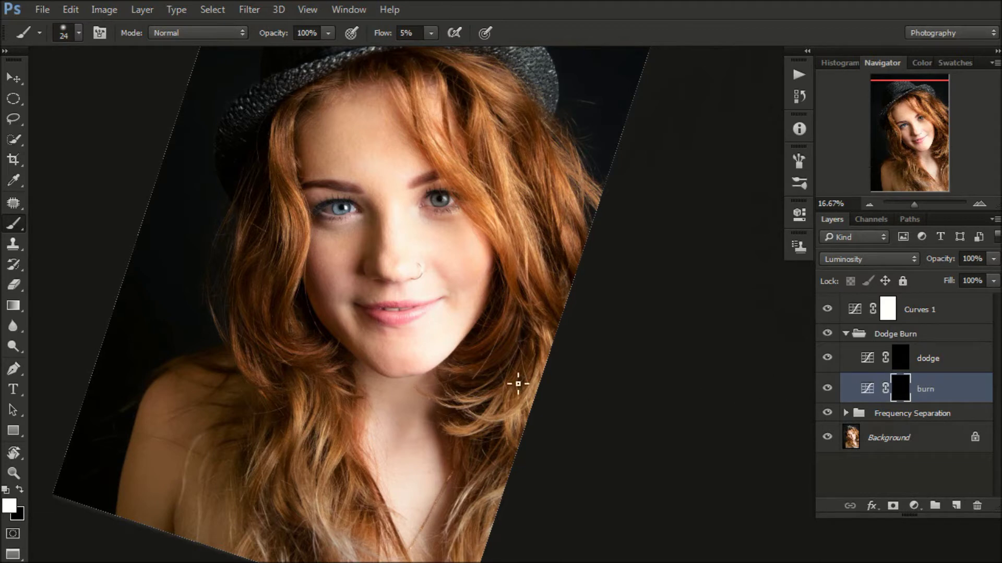
left_click(6, 52)
left_click_drag(331, 282, 360, 225)
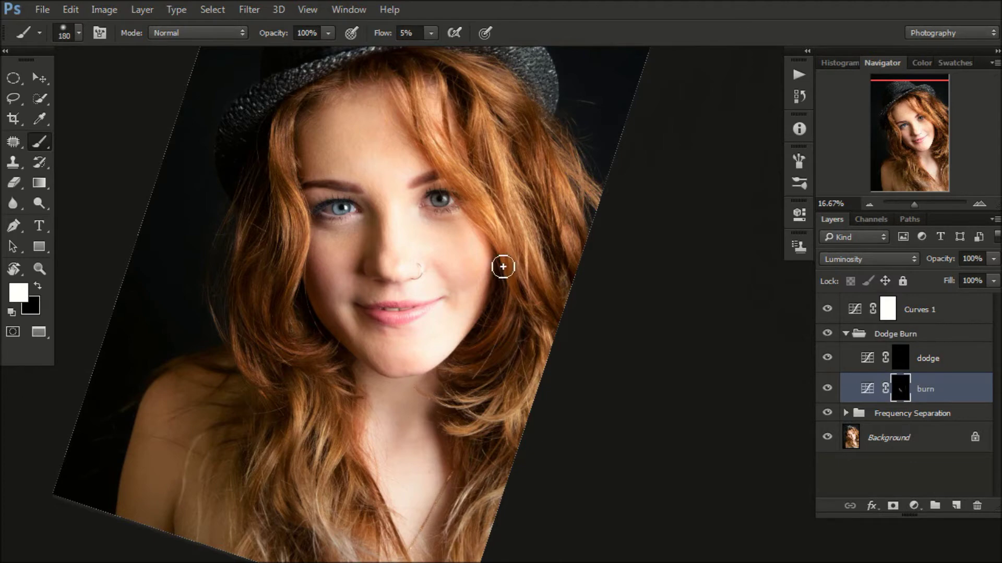
scroll(459, 324, "up", 1)
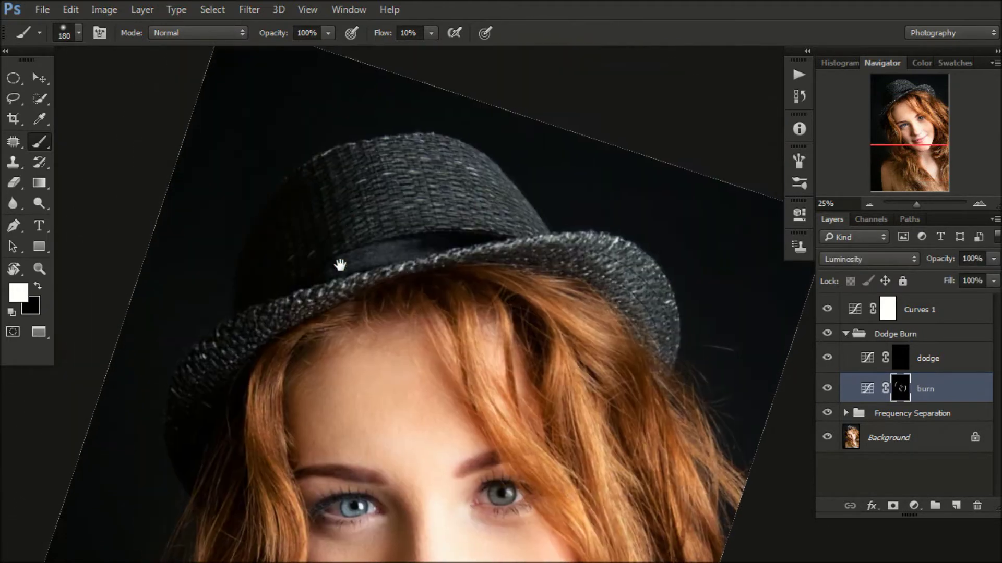
Resize the burn brush from about 156 px while panning from the hat to the eyes.
left_click_drag(336, 178, 345, 153)
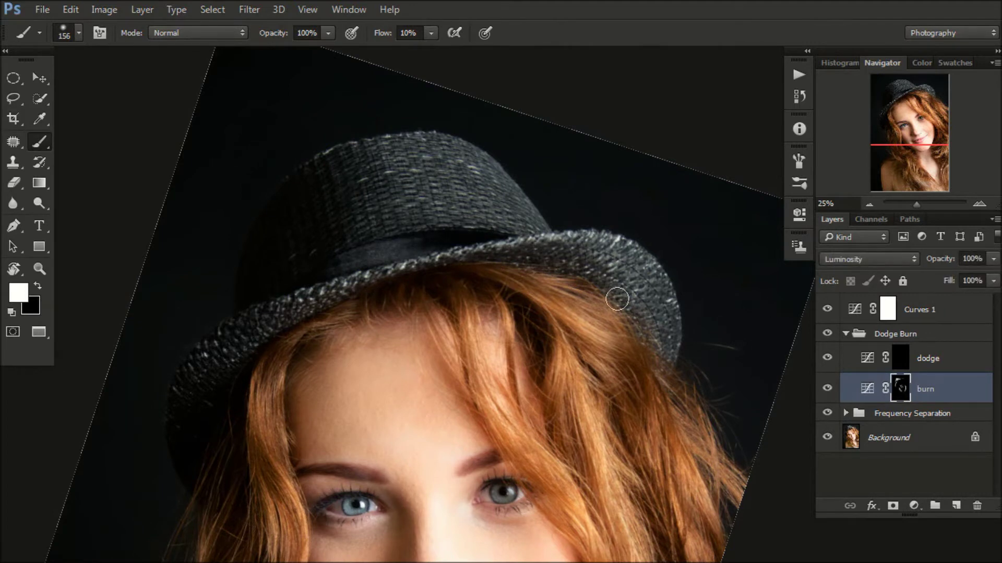
left_click_drag(453, 279, 444, 249)
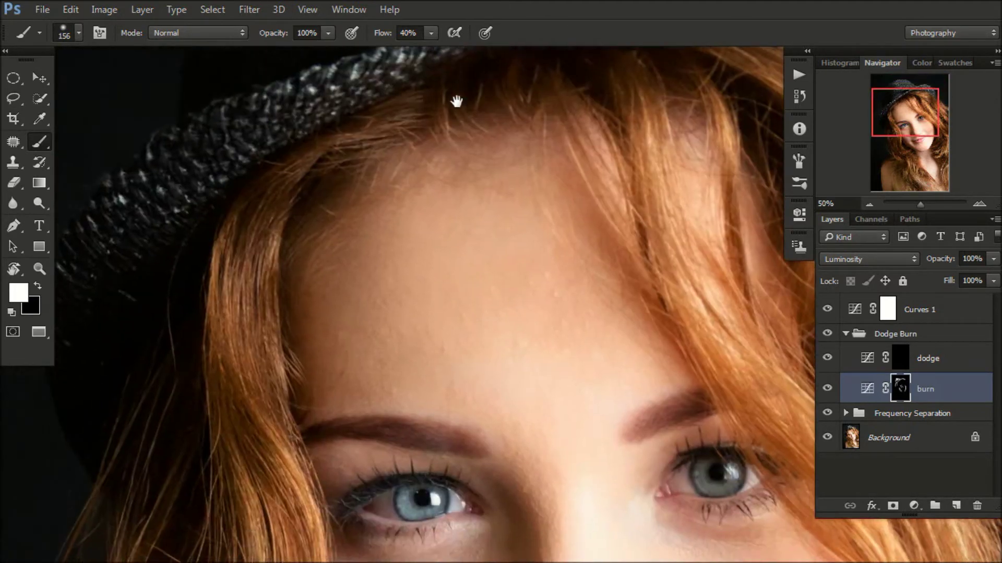
left_click_drag(456, 102, 456, 88)
key("bracketleft")
key("bracketleft")
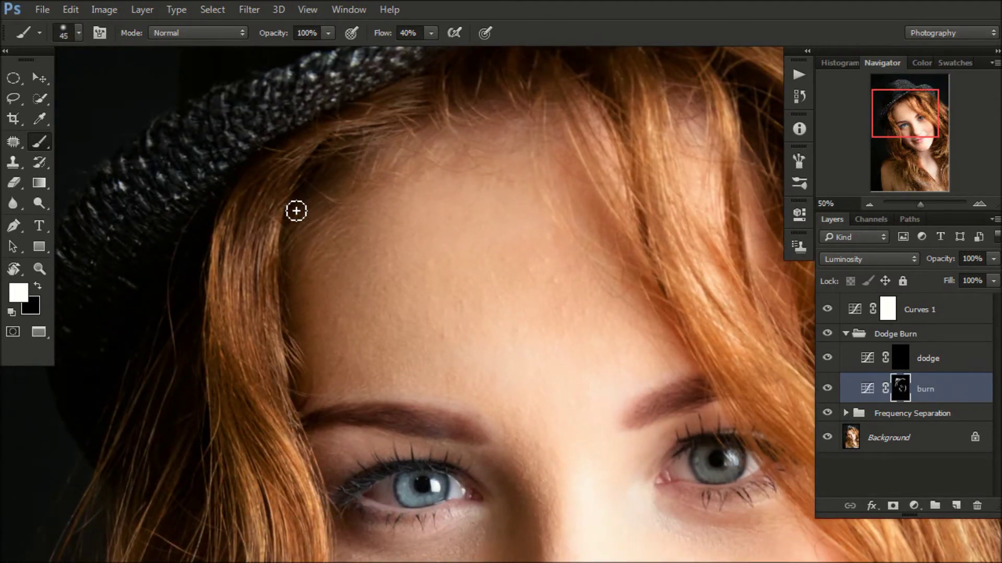
key("bracketleft")
key("bracketright")
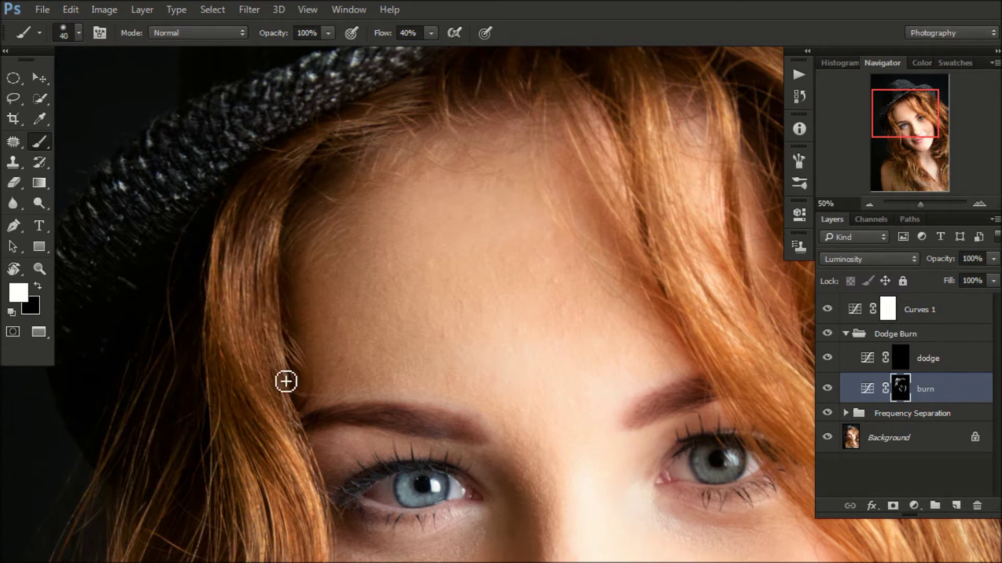
key("space")
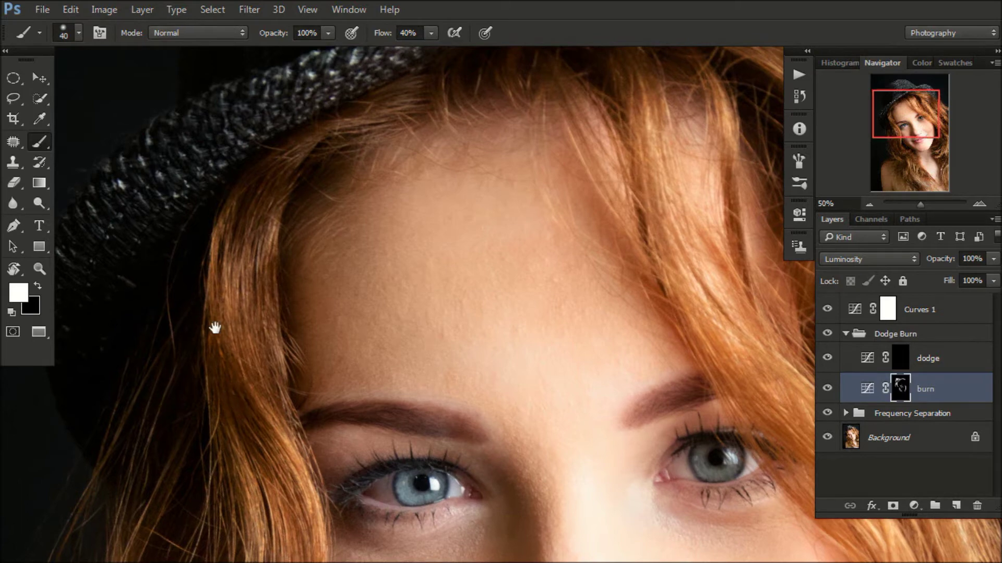
left_click_drag(223, 381, 216, 220)
Enlarge the brush and pan down over the nose, lips, chin and hair beside the chin.
key("bracketright")
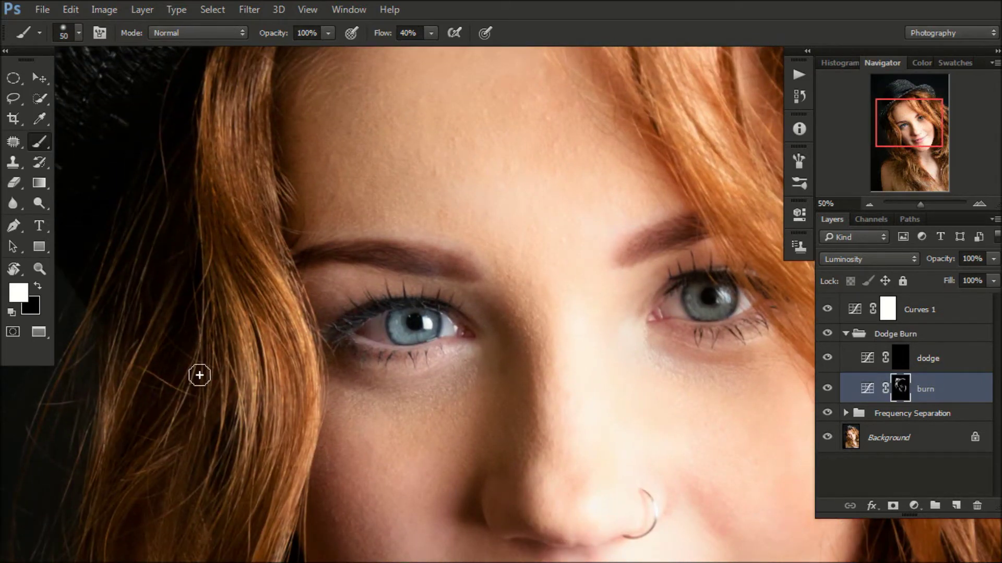
key("bracketright")
key("bracketright")
key("bracketright")
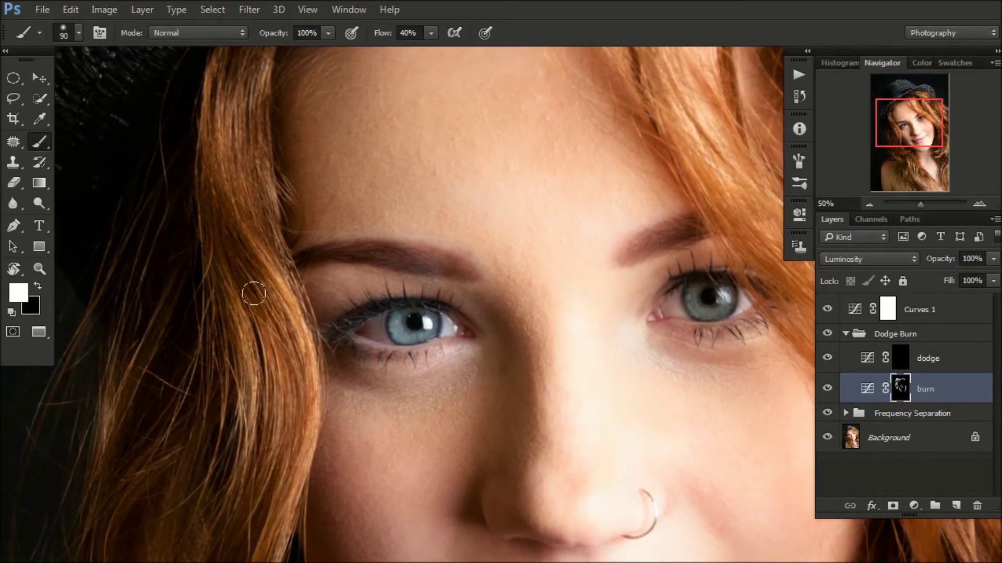
left_click_drag(304, 359, 319, 194)
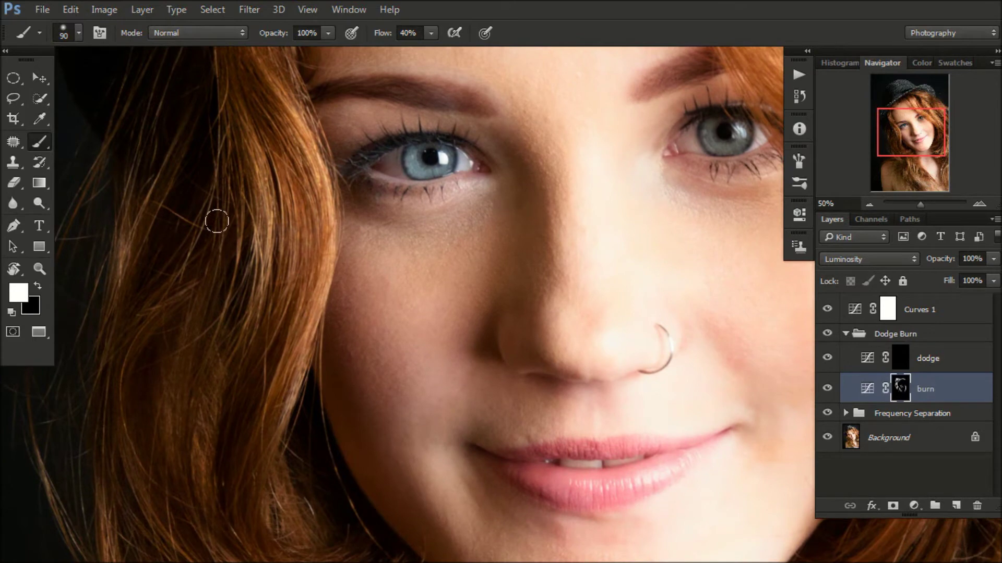
left_click_drag(201, 382, 201, 227)
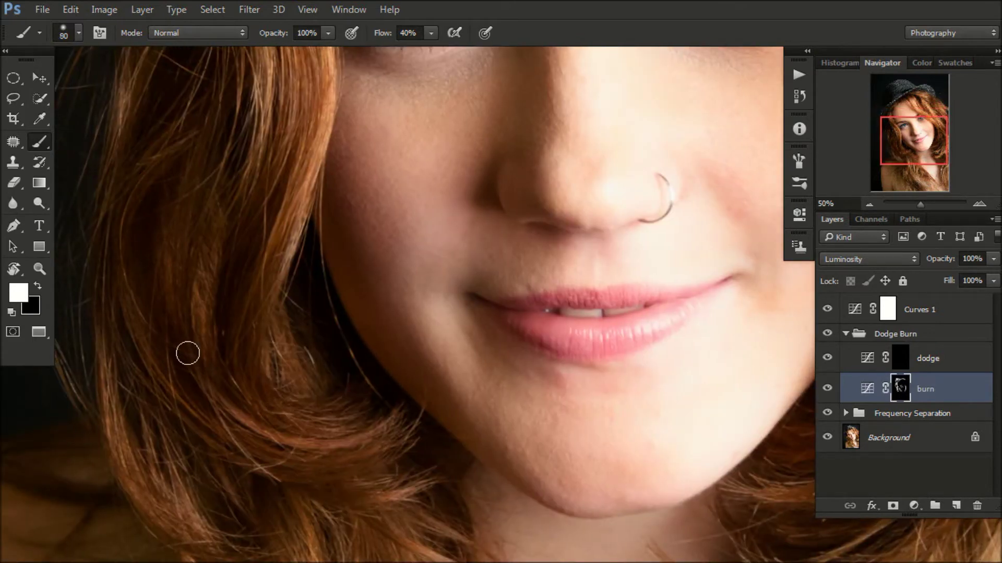
key("bracketleft")
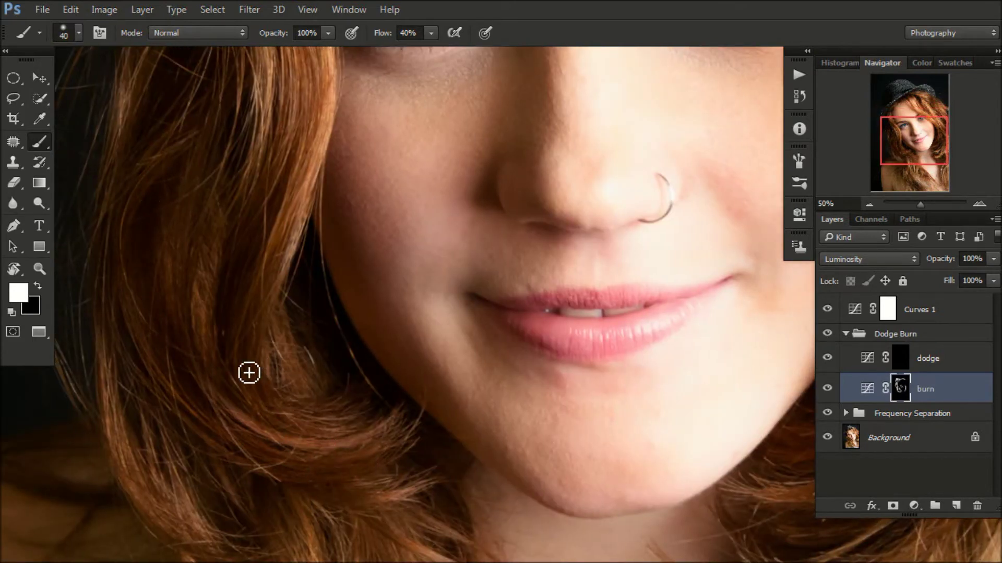
key("bracketright")
key("bracketright")
key("bracketright")
left_click_drag(426, 427, 328, 315)
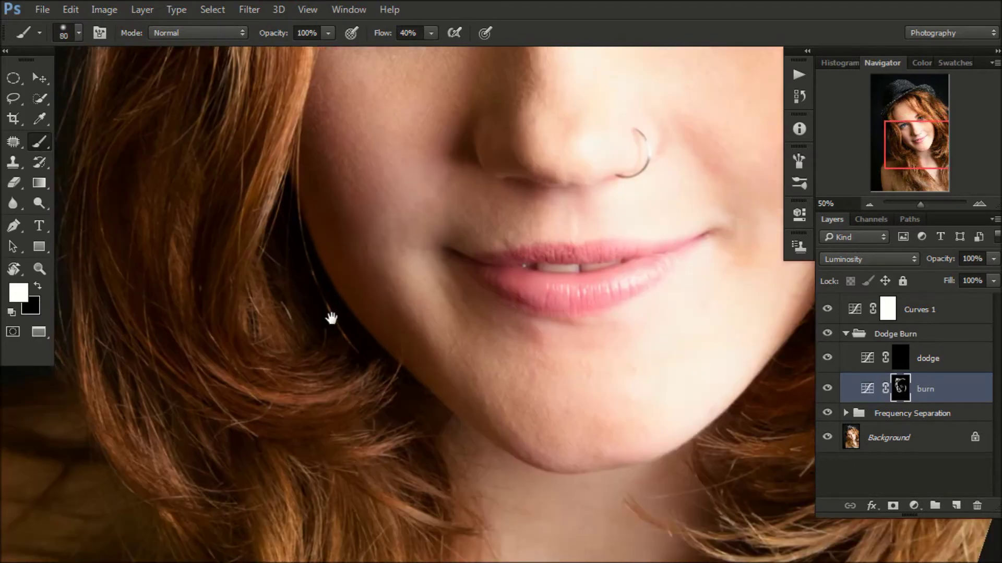
left_click_drag(212, 316, 257, 276)
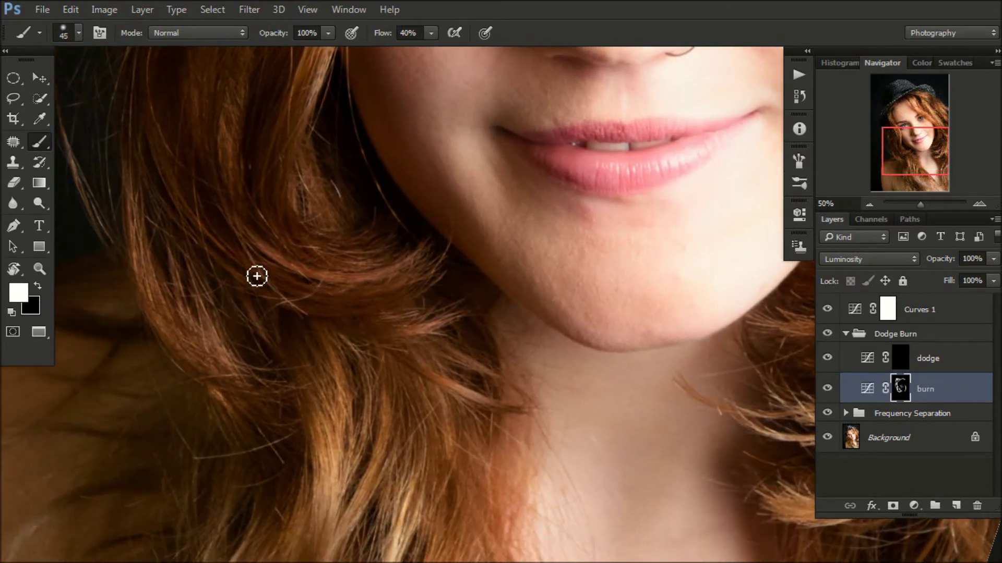
Lower the brush flow to 10% and bring the neck and chest hair into view.
key("shift+1")
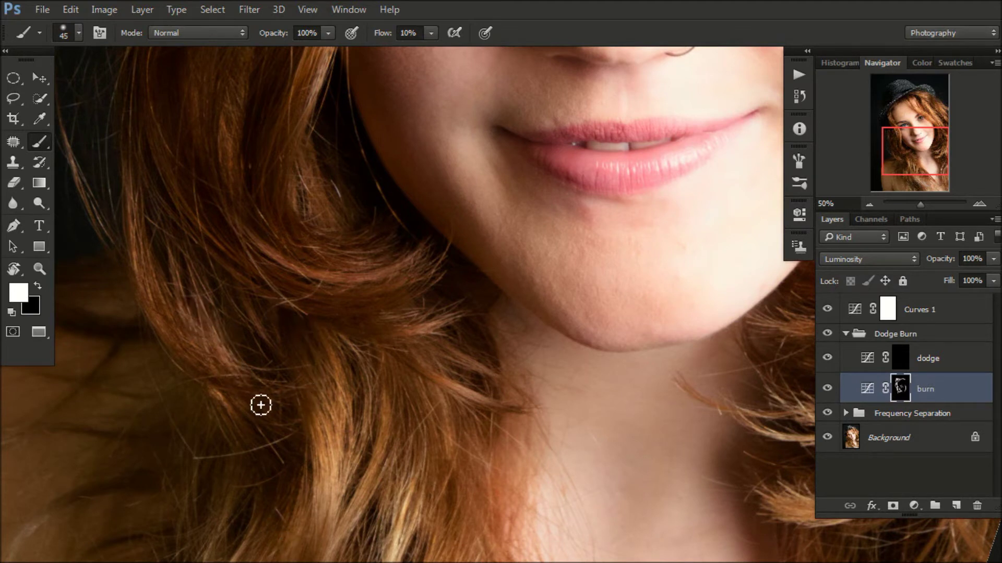
scroll(340, 403, "down", 2)
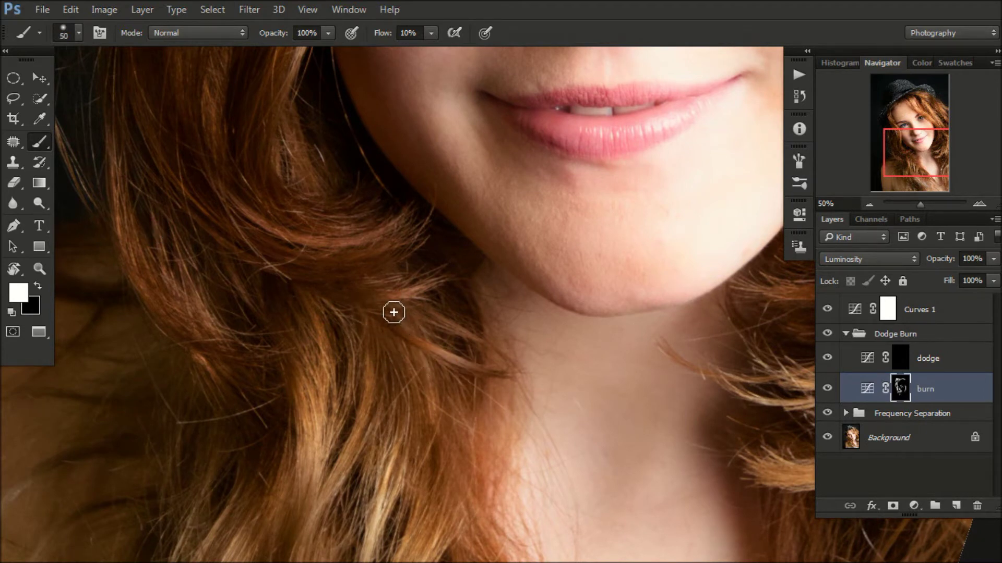
scroll(261, 397, "down", 1)
scroll(280, 353, "down", 2)
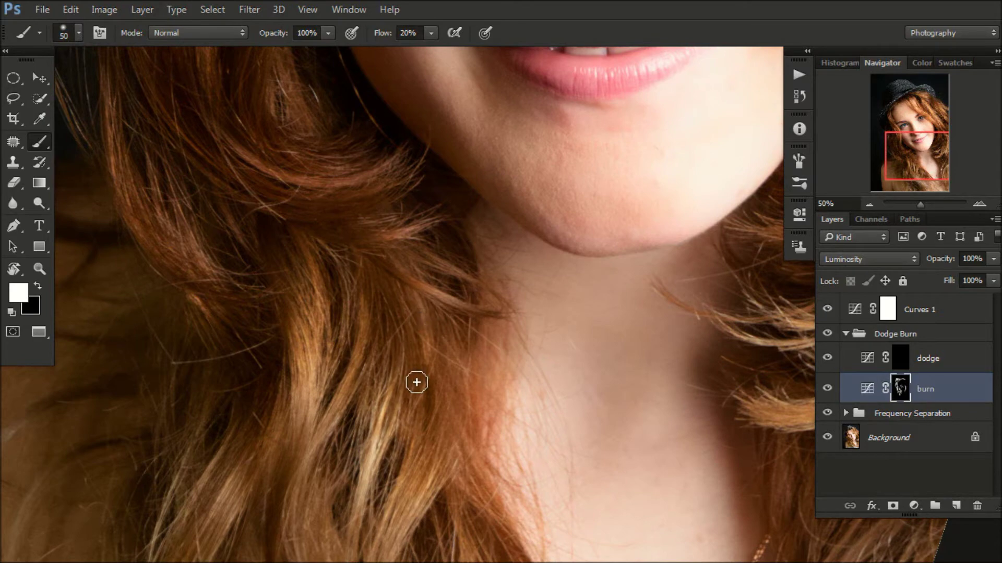
key("space")
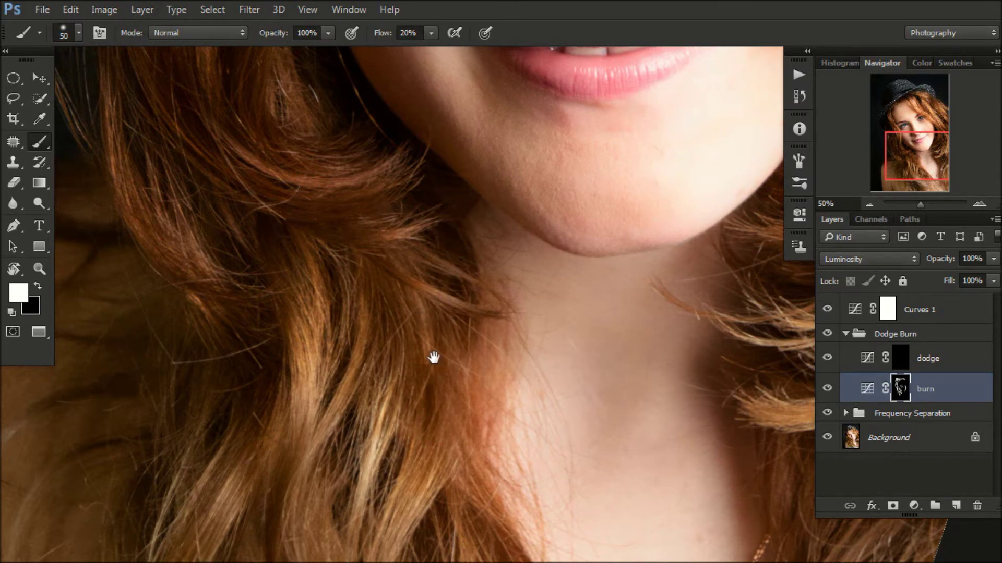
left_click_drag(434, 371, 416, 240)
key("bracketright")
key("bracketright")
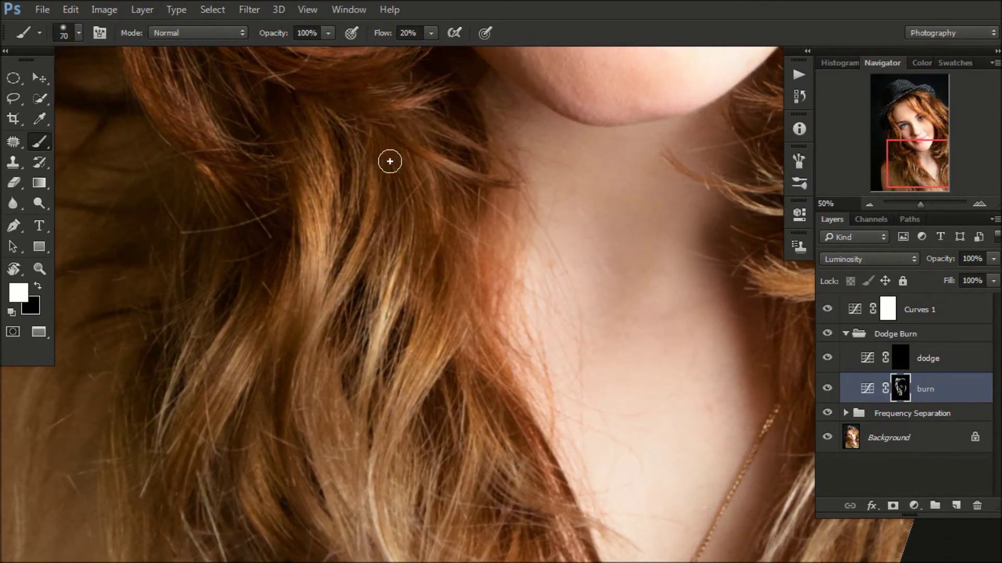
Set brush opacity to 20% and flow to 100%, and toggle the burn layer to compare.
key("shift+0")
key("2")
left_click_drag(384, 301, 377, 280)
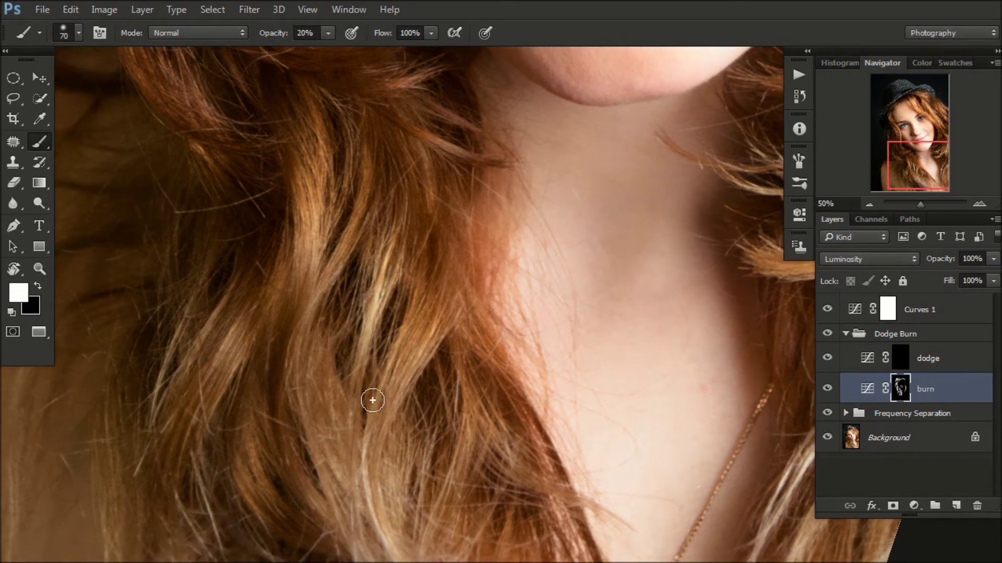
double_click(828, 389)
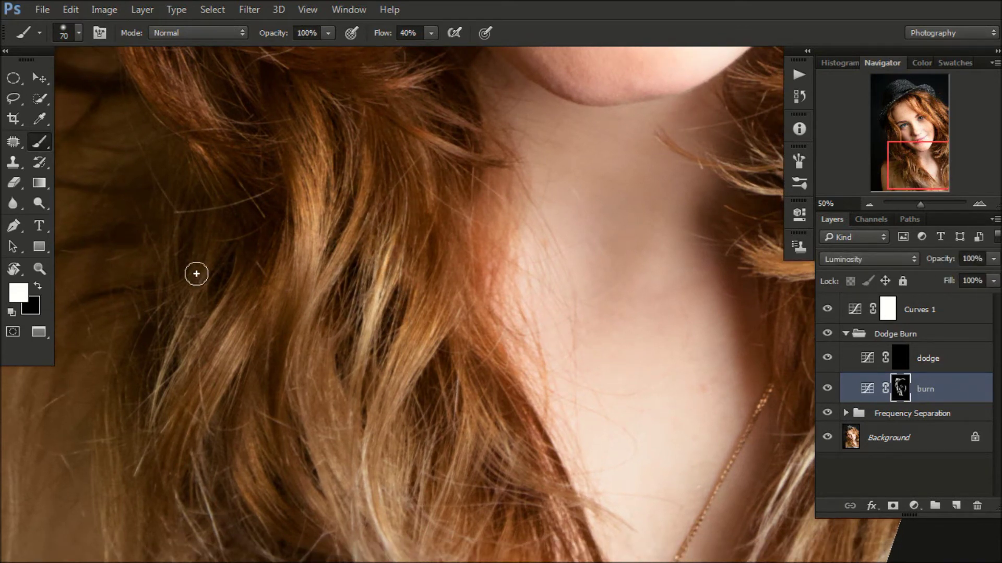
left_click_drag(176, 265, 273, 210)
mouse_move(179, 333)
left_mouse_down()
mouse_move(204, 357)
mouse_move(203, 342)
left_mouse_up()
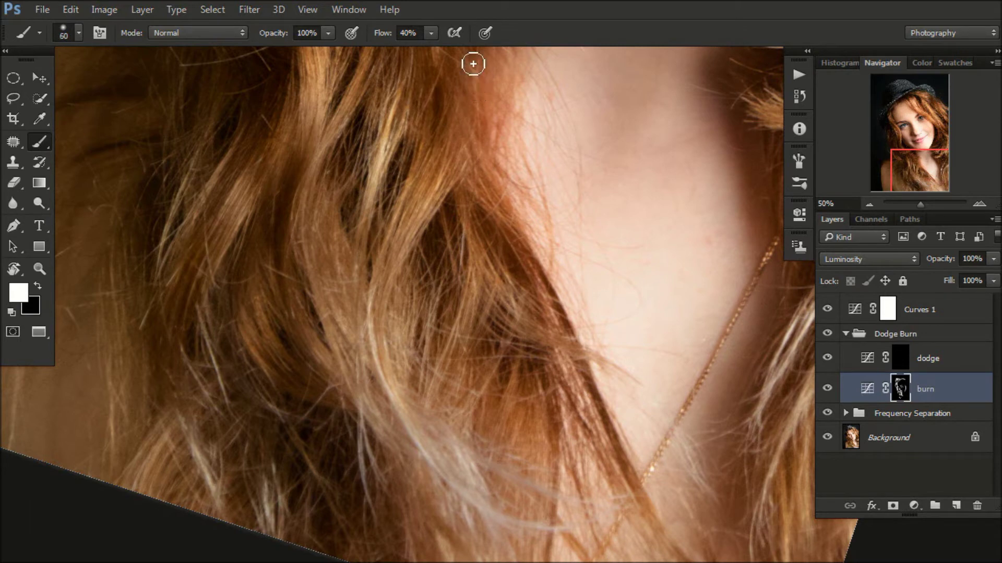
Paint burn strokes darkening the hair strands along the neck and the lower hair.
left_click_drag(473, 63, 480, 102)
mouse_move(349, 201)
left_mouse_down()
mouse_move(335, 223)
mouse_move(345, 277)
left_mouse_up()
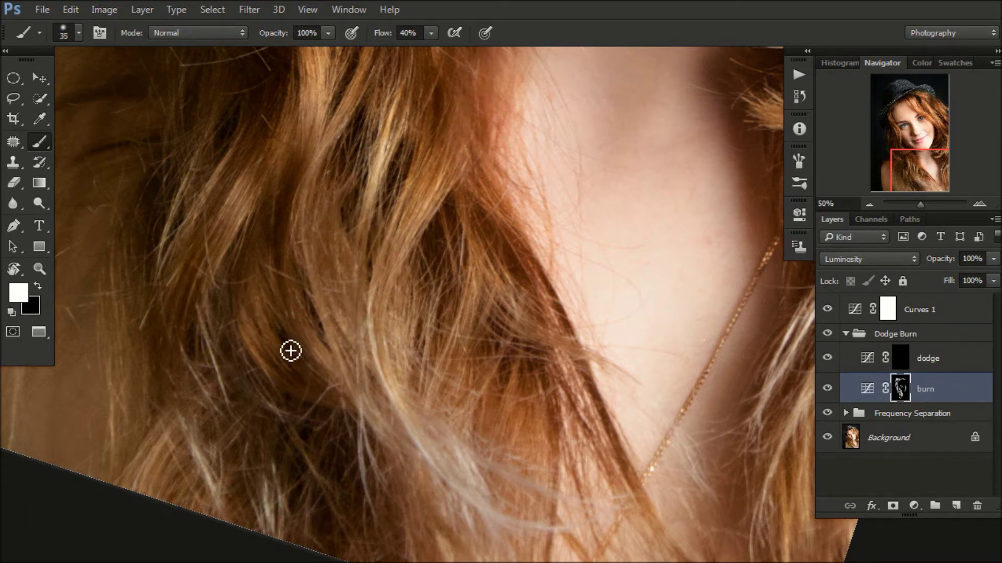
left_click_drag(284, 353, 376, 345)
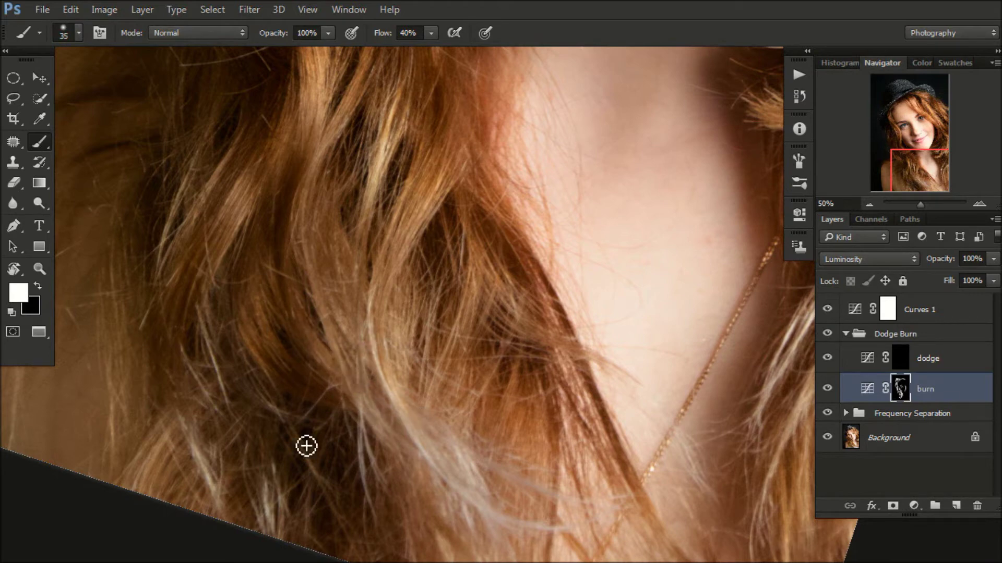
key("bracketright")
key("bracketright")
key("bracketright")
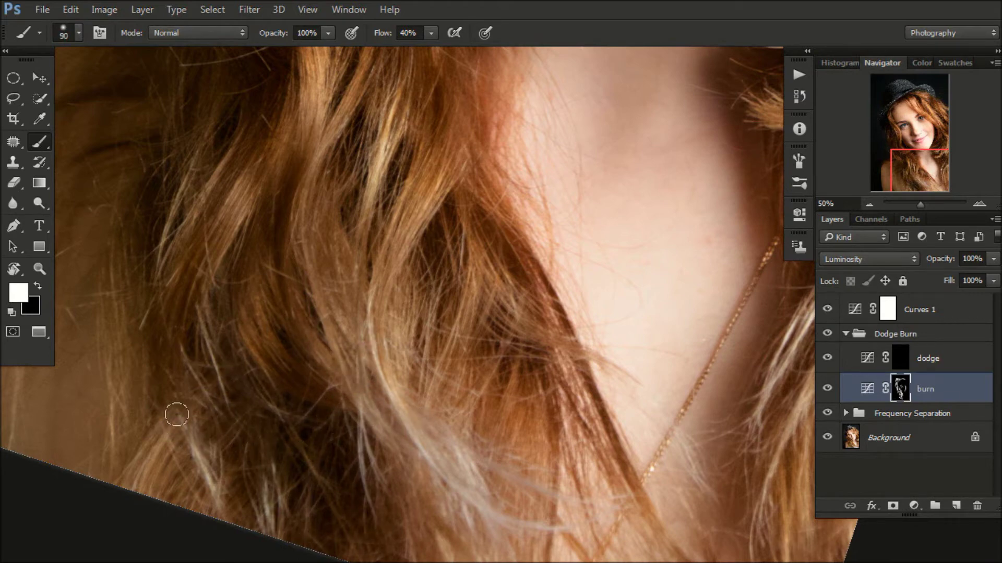
left_click_drag(177, 415, 439, 485)
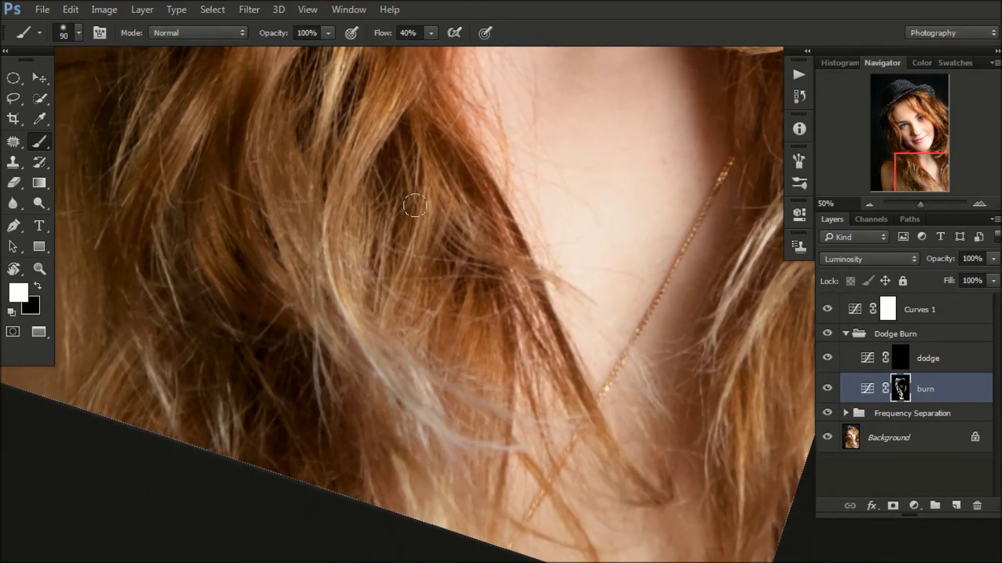
mouse_move(415, 205)
left_mouse_down()
mouse_move(447, 264)
mouse_move(505, 262)
mouse_move(470, 152)
left_mouse_up()
key("bracketleft")
key("bracketleft")
key("bracketleft")
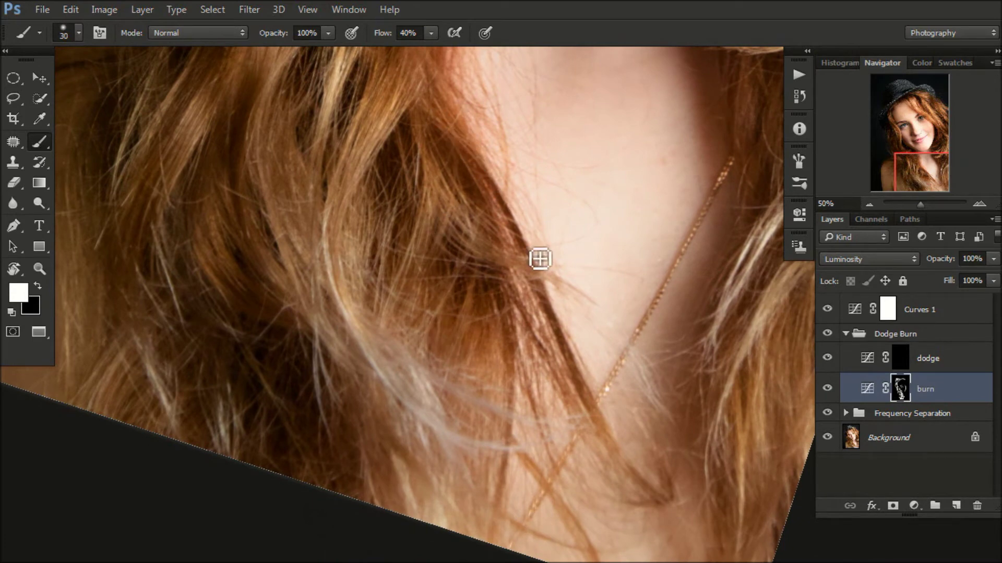
Zoom onto the hat and right side of the hair with a 60 px brush.
key("ctrl+0")
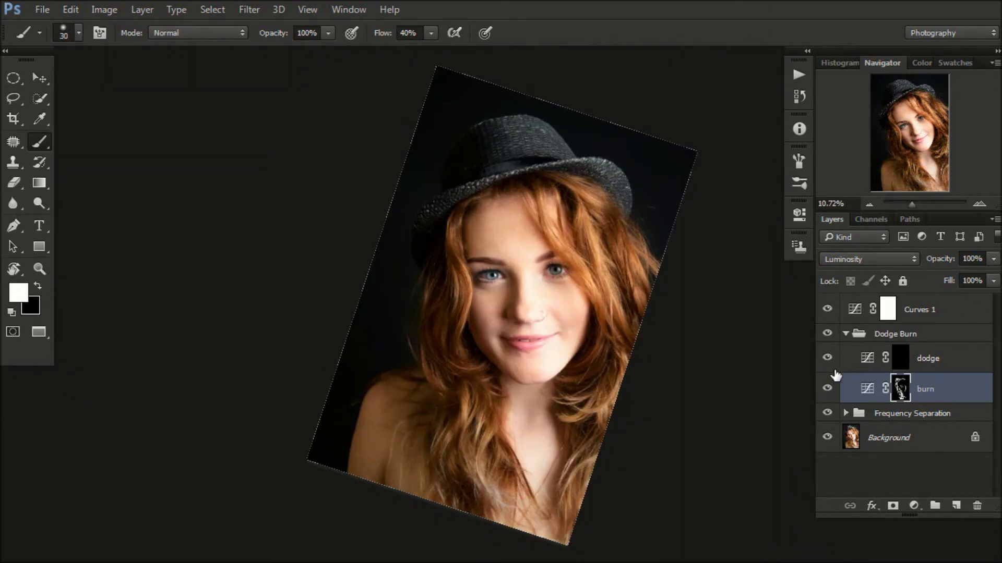
key("ctrl+plus")
key("ctrl+plus")
key("ctrl+plus")
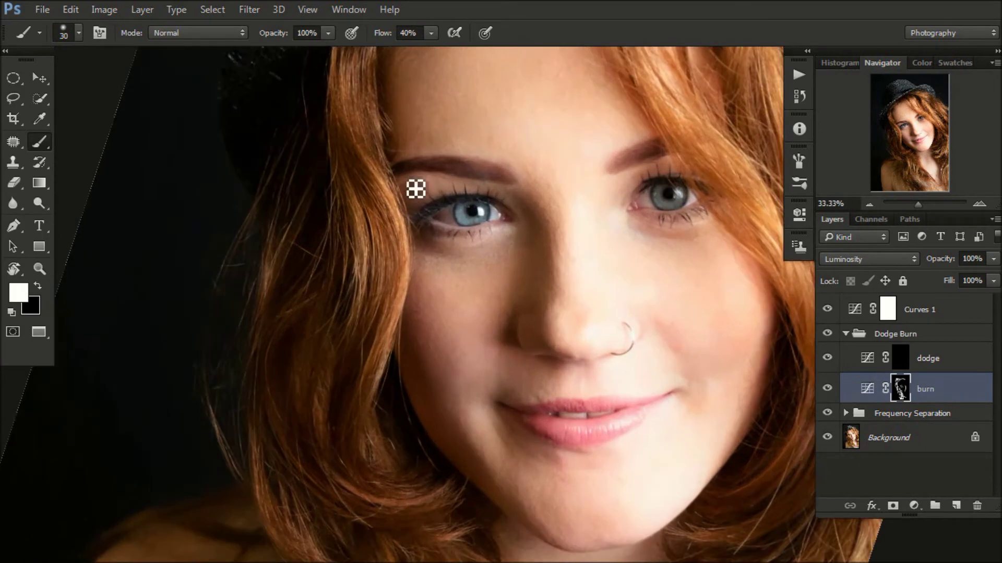
left_click_drag(647, 209, 281, 350)
key("bracketright")
key("bracketright")
key("bracketright")
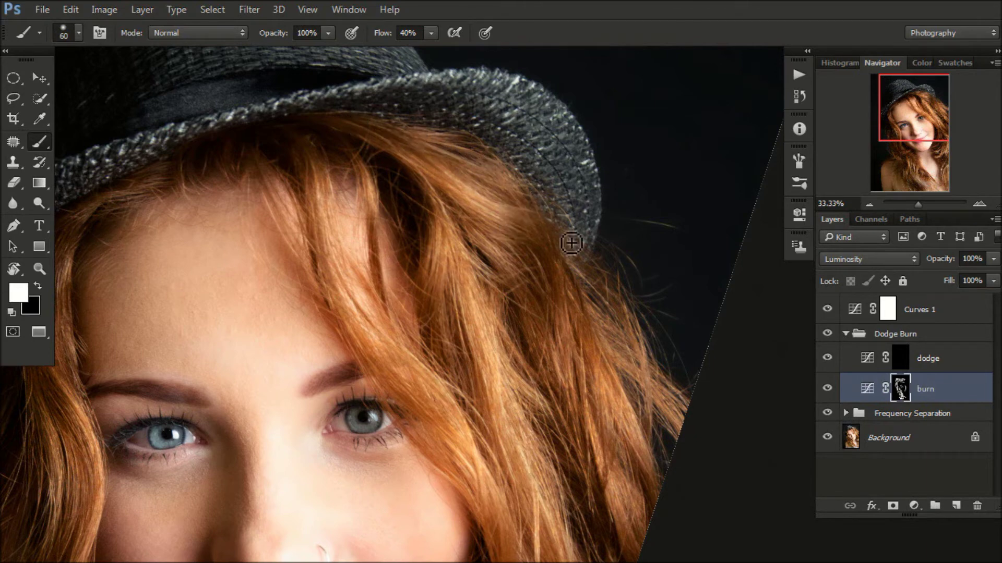
left_click_drag(465, 286, 370, 302)
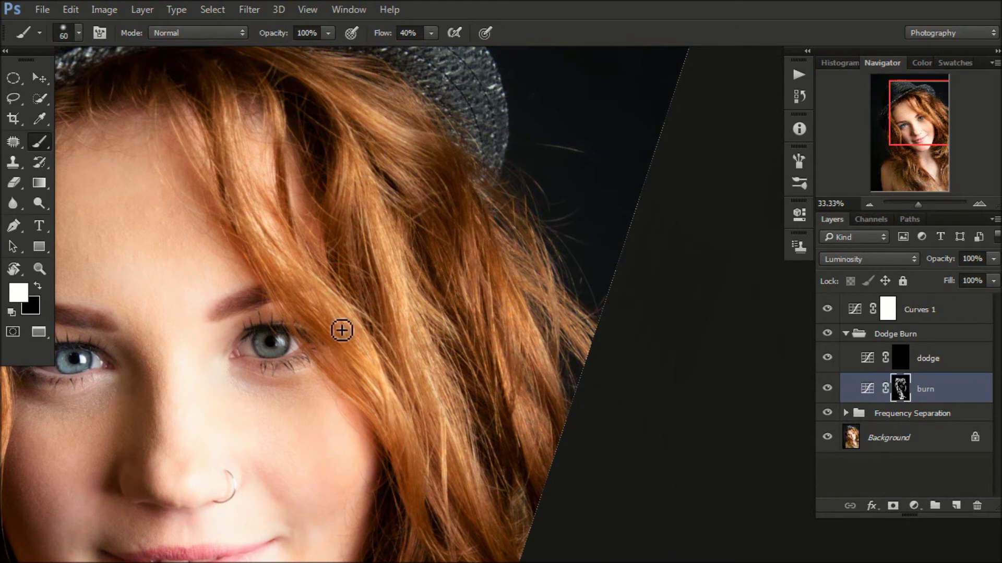
left_click_drag(371, 393, 300, 320)
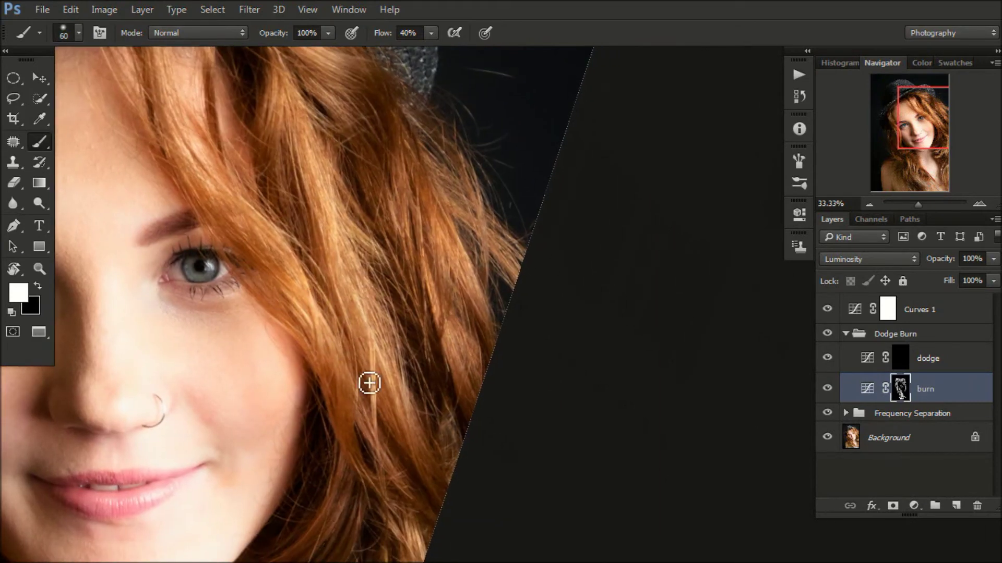
Burn a strand and a diagonal strip of hair darker, resizing the brush to 150 then 90.
left_click_drag(386, 349, 346, 228)
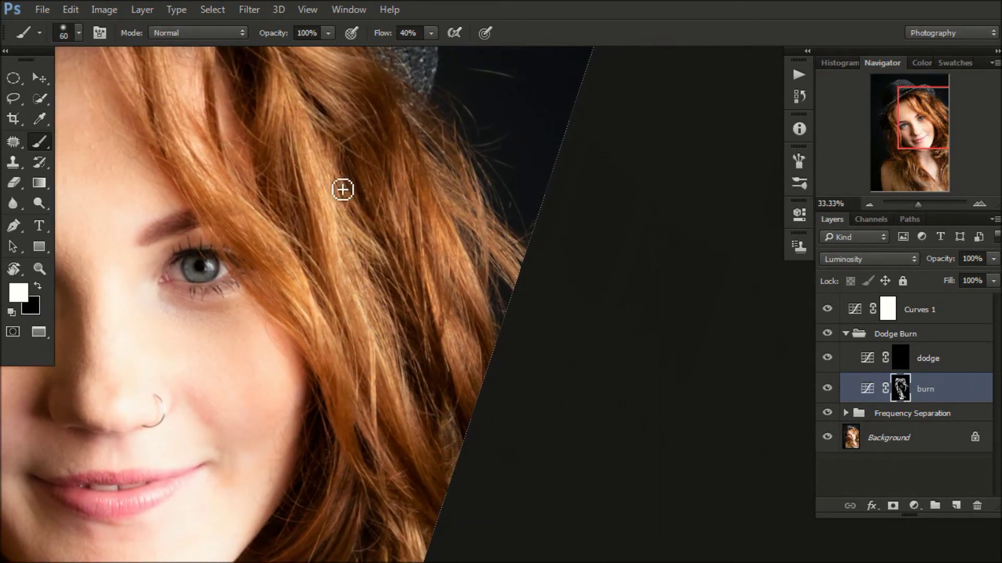
left_click_drag(383, 116, 443, 335)
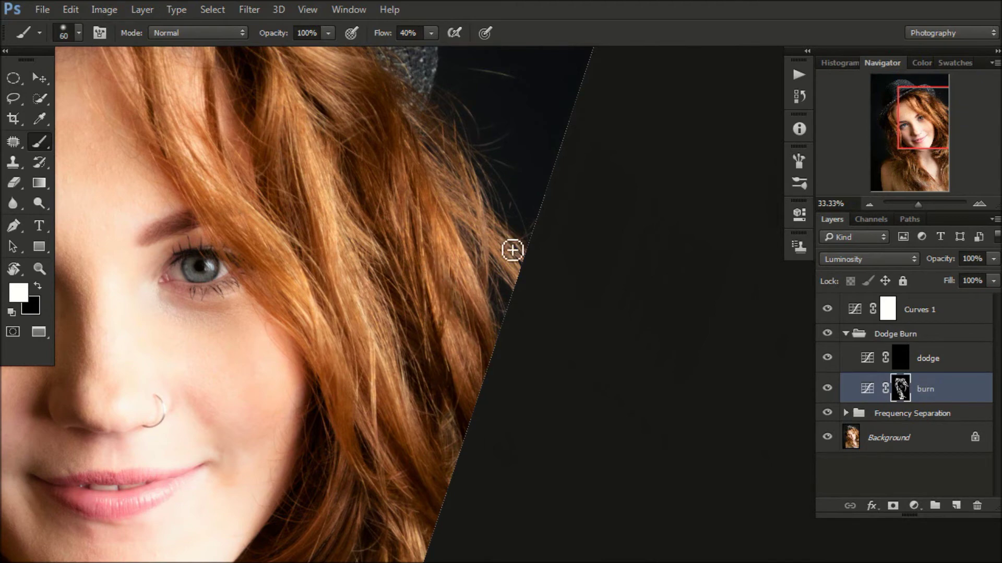
scroll(417, 261, "down", 5)
key("bracketright")
key("bracketright")
key("bracketright")
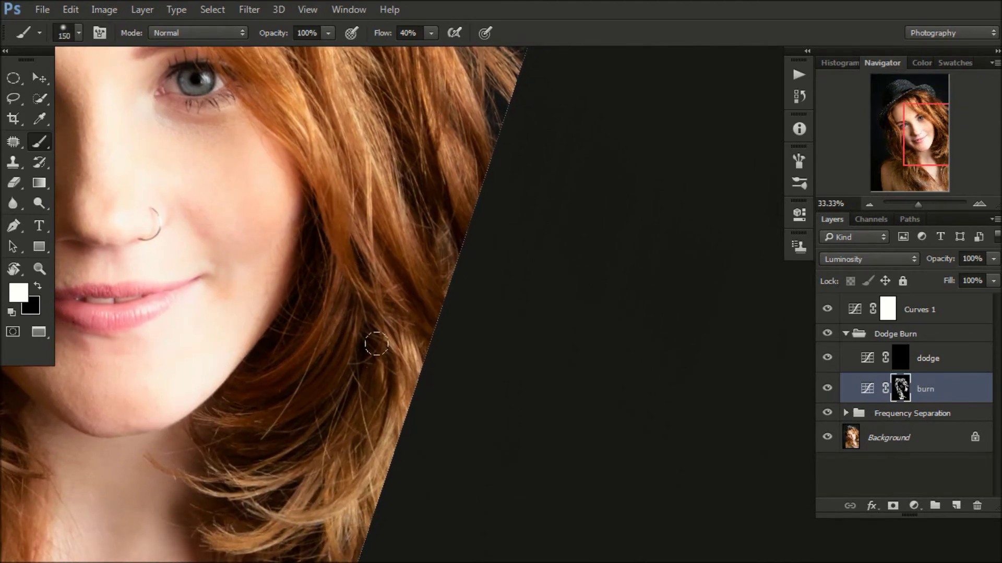
scroll(410, 271, "down", 3)
key("bracketleft")
key("bracketleft")
key("bracketleft")
scroll(367, 425, "down", 3)
scroll(355, 405, "down", 1)
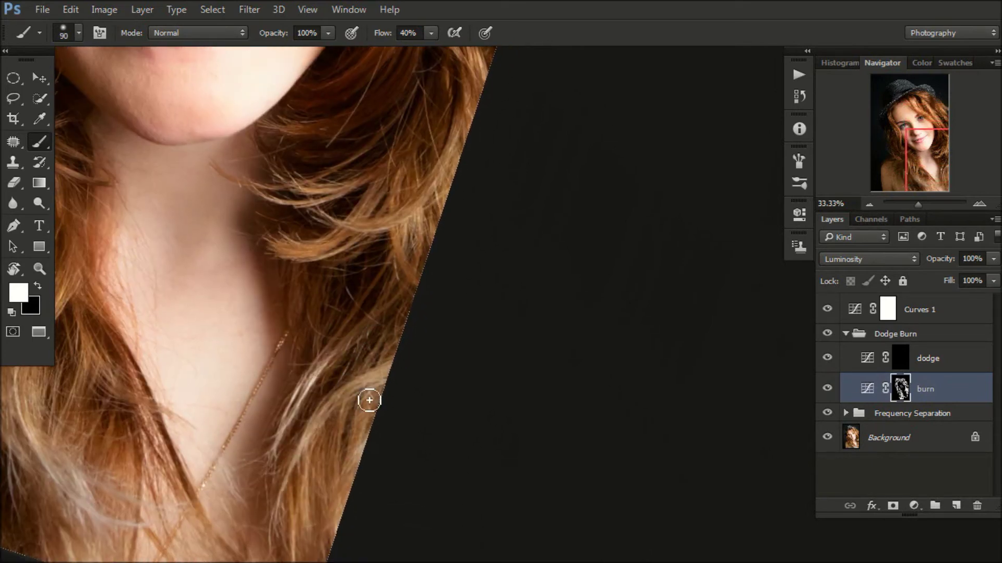
scroll(365, 397, "down", 2)
scroll(358, 373, "up", 6)
scroll(416, 242, "up", 3)
left_click(928, 358)
scroll(565, 206, "left", 3)
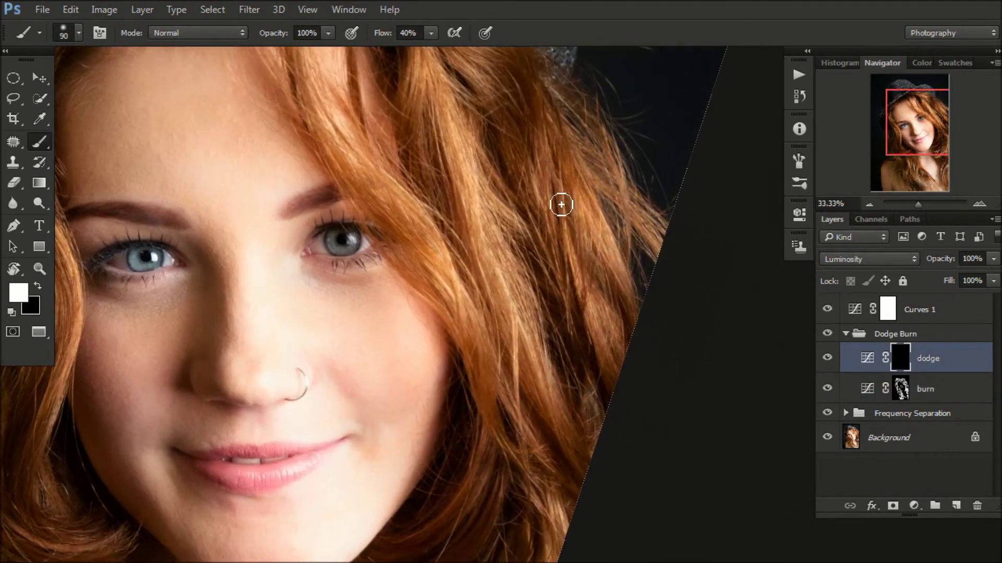
Set the dodge brush flow to 10% and work across the hair strands beside the face and neck.
key("shift+1")
scroll(359, 137, "left", 6)
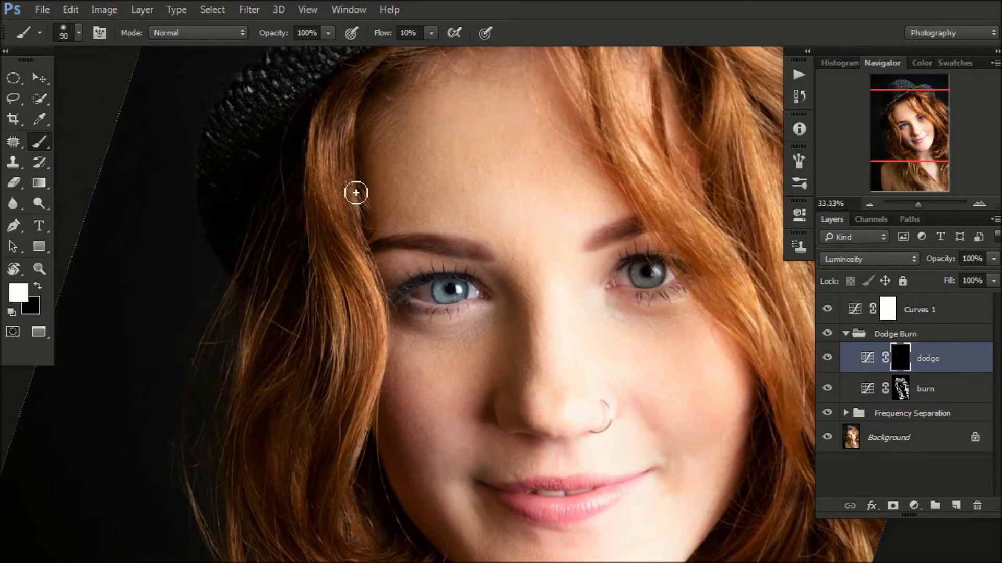
scroll(357, 225, "down", 2)
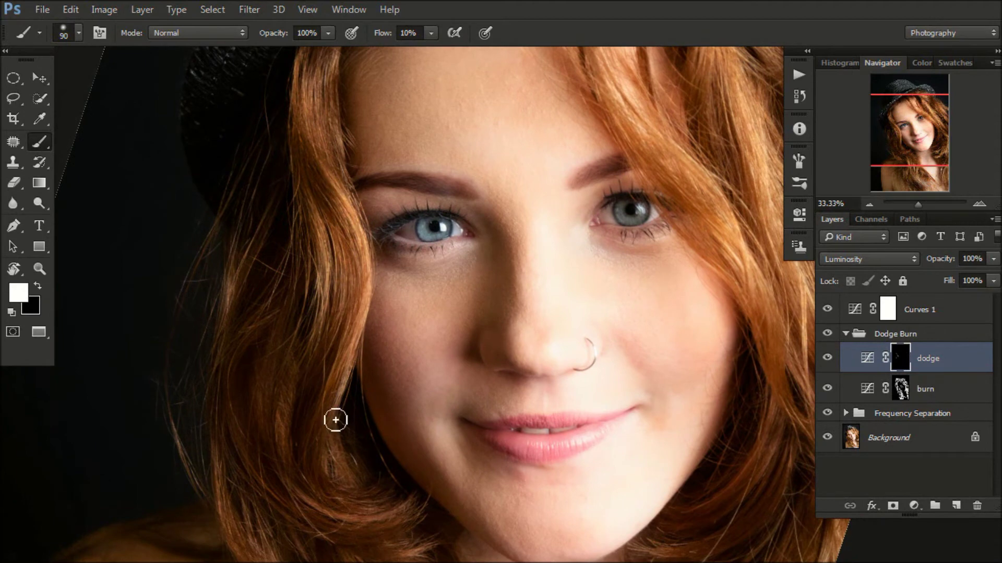
scroll(352, 385, "down", 3)
scroll(337, 321, "down", 2)
scroll(219, 338, "down", 2)
scroll(259, 312, "right", 2)
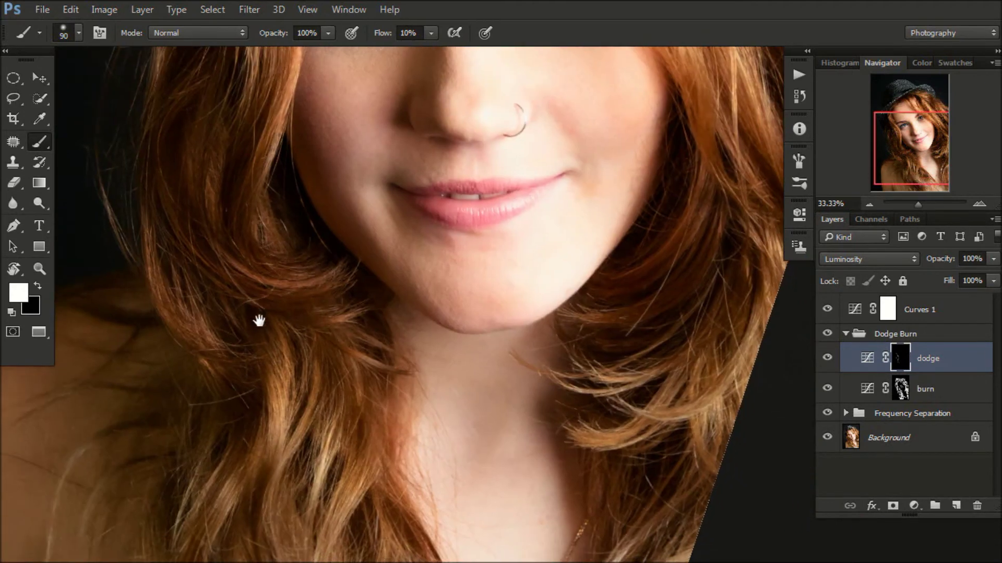
scroll(291, 284, "down", 1)
scroll(324, 355, "down", 3)
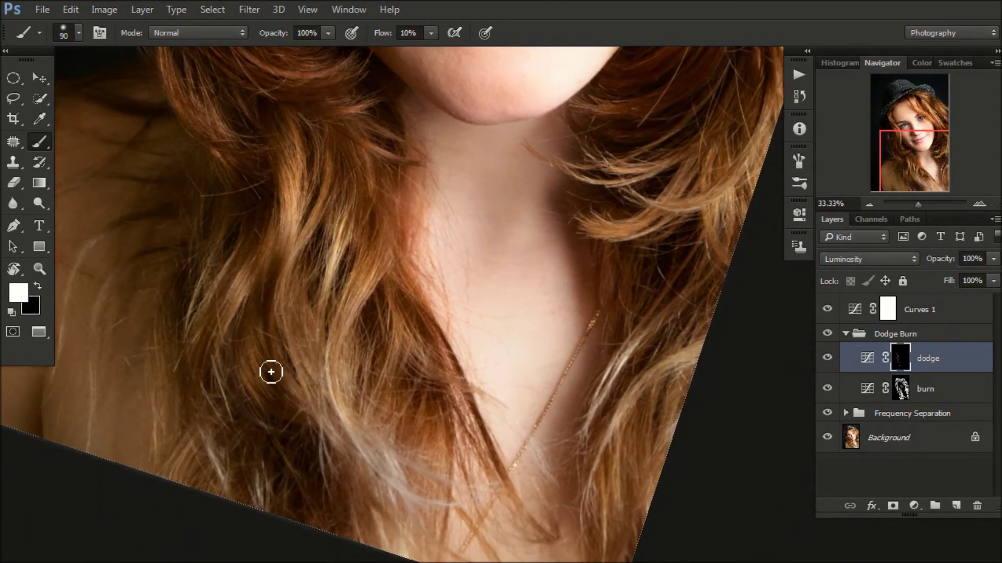
scroll(230, 365, "up", 4)
scroll(229, 365, "right", 3)
scroll(433, 356, "up", 1)
scroll(386, 365, "up", 3)
scroll(375, 313, "right", 3)
scroll(369, 292, "up", 1)
scroll(381, 324, "up", 2)
scroll(384, 340, "right", 2)
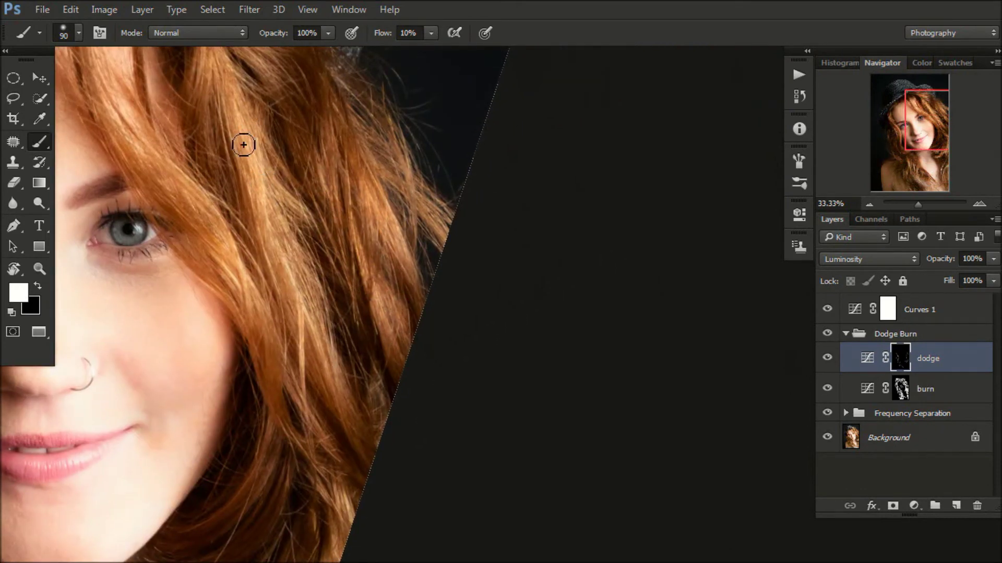
scroll(228, 201, "up", 3)
scroll(204, 165, "left", 2)
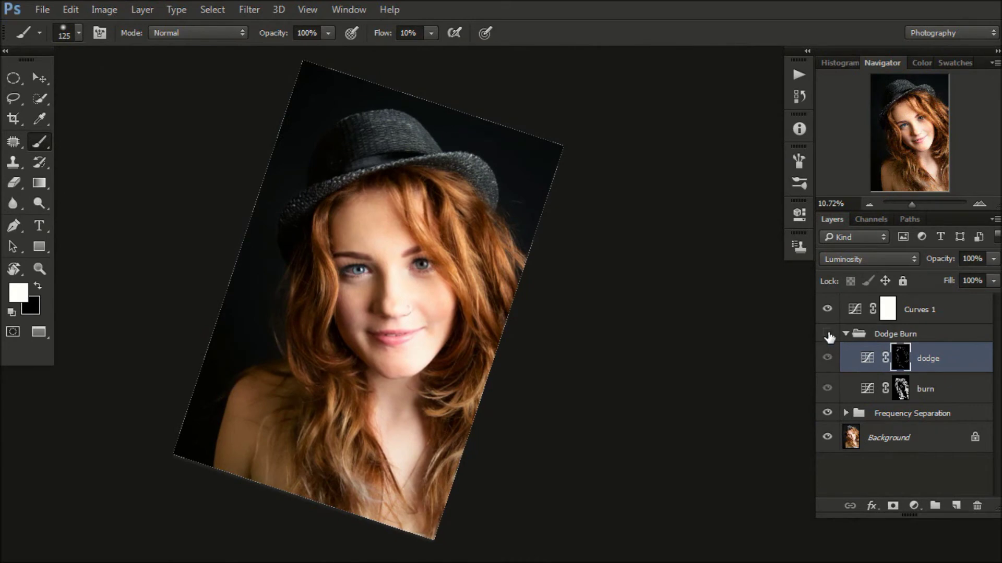
Toggle the Dodge Burn group off and on to compare, then zoom in on the eyes.
left_click(827, 334)
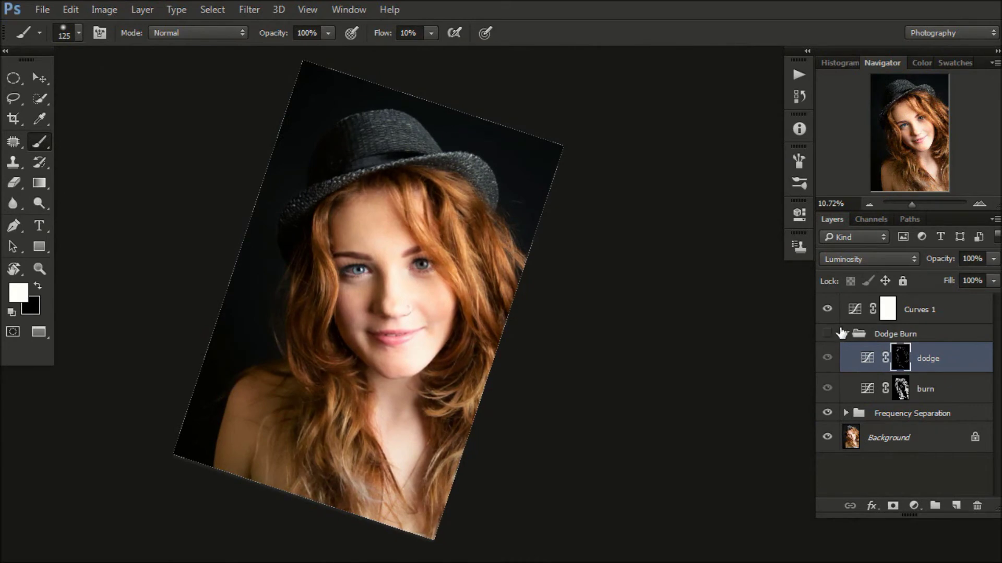
left_click(828, 334)
key("ctrl+plus")
key("ctrl+plus")
key("ctrl+plus")
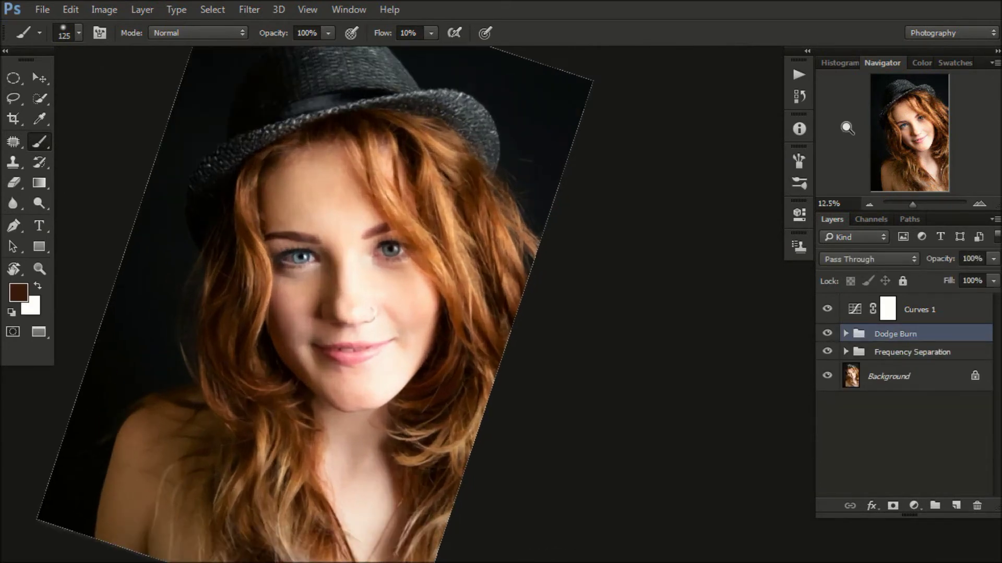
key("ctrl+plus")
key("ctrl+plus")
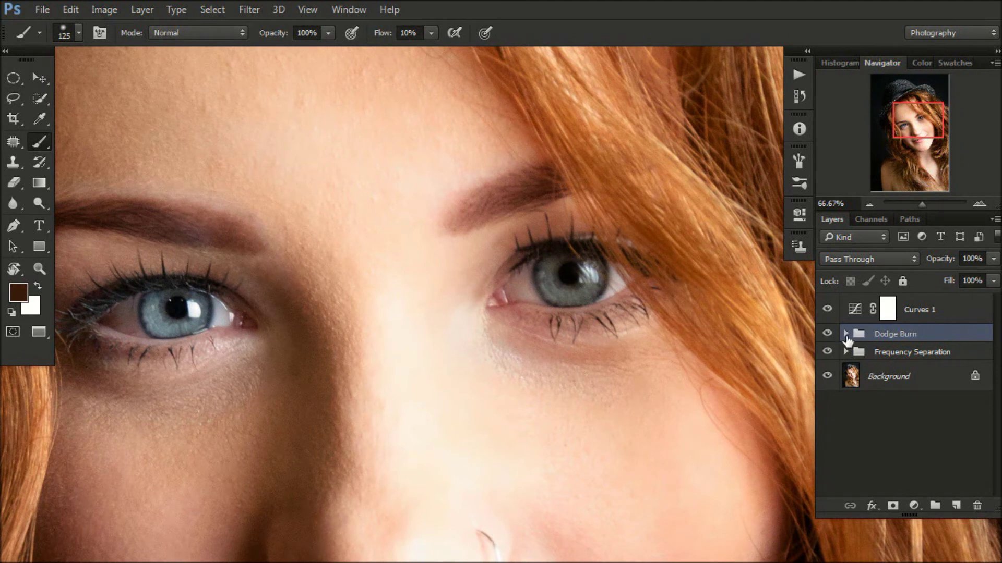
Select the burn layer with white as the paint colour and a small brush for the eyes.
left_click(846, 334)
left_click(925, 388)
key("d")
key("x")
key("bracketleft")
key("bracketleft")
key("bracketleft")
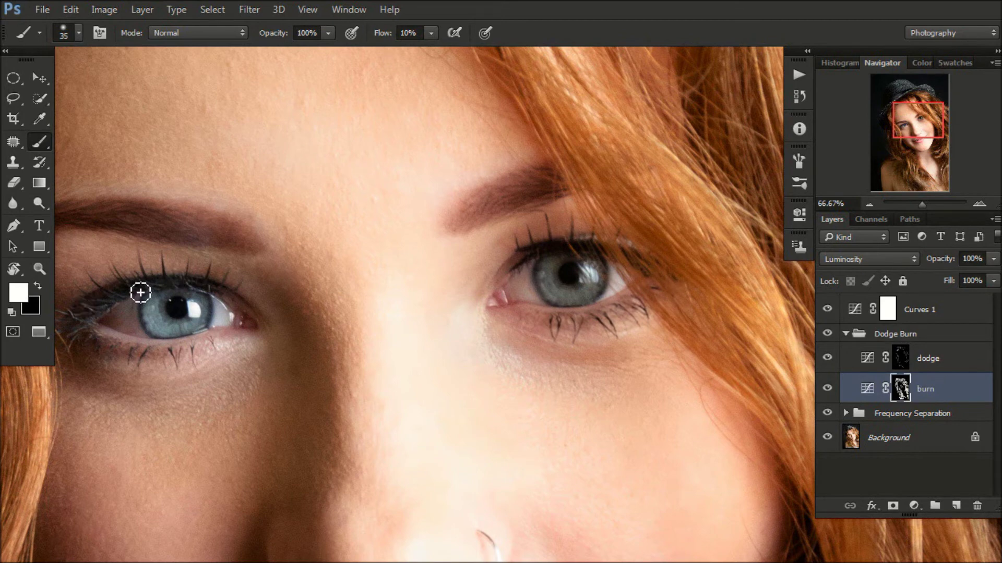
key("bracketright")
left_click_drag(162, 231, 282, 220)
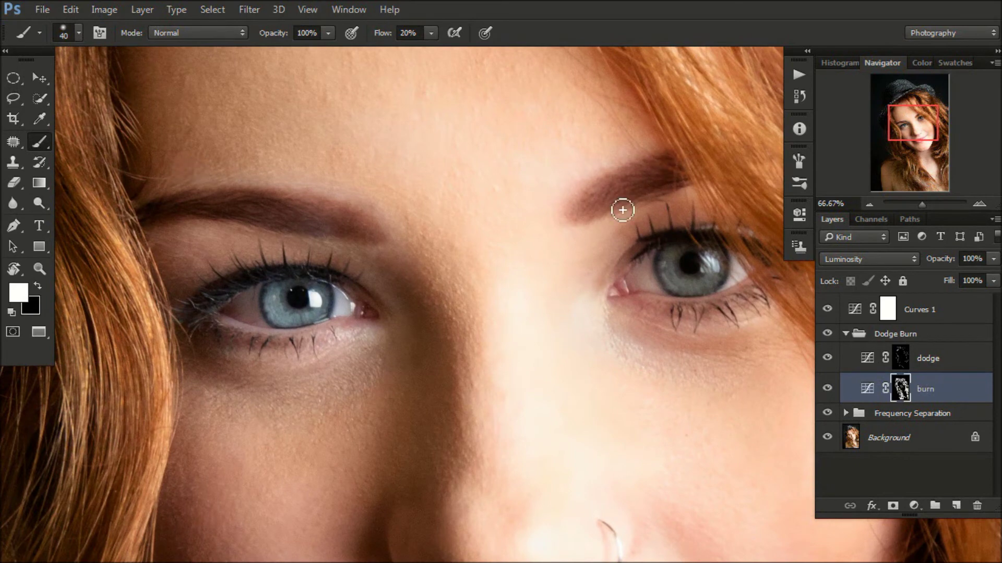
Zoom to 100% on the eyes with a 15 px brush, then use the dodge layer at 35 px.
key("ctrl+plus")
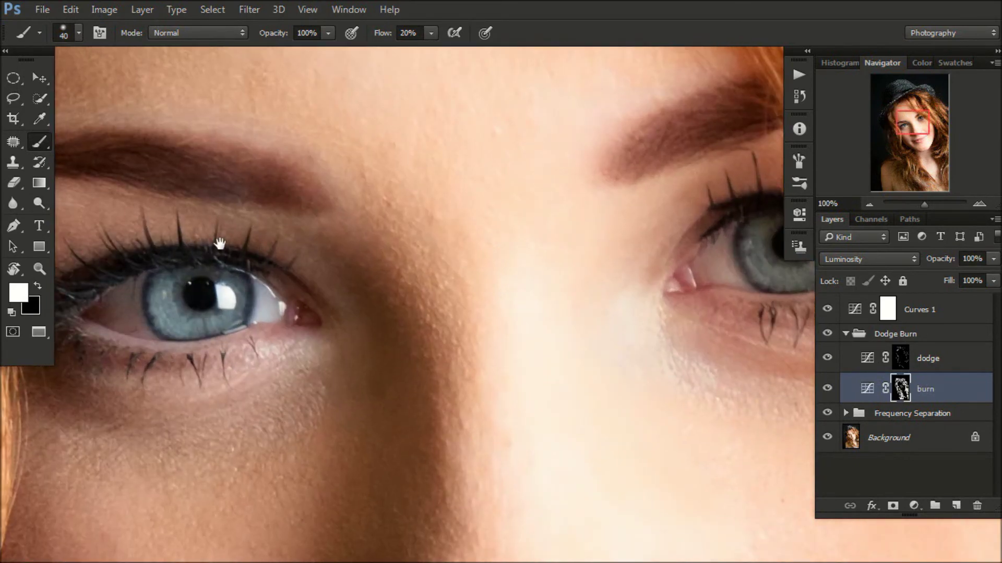
left_click_drag(156, 255, 303, 245)
key("bracketleft")
key("bracketleft")
key("bracketleft")
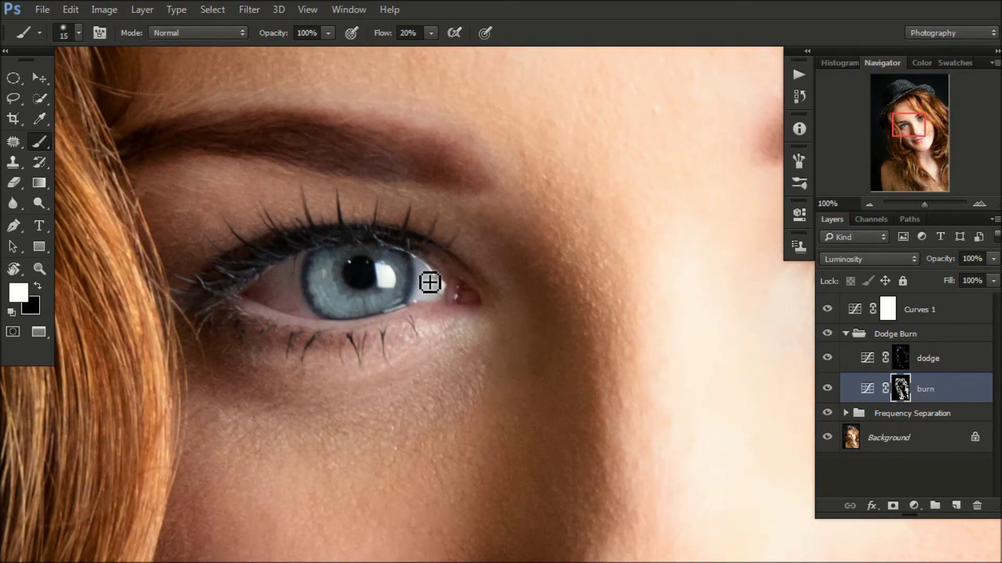
left_click_drag(432, 284, 151, 407)
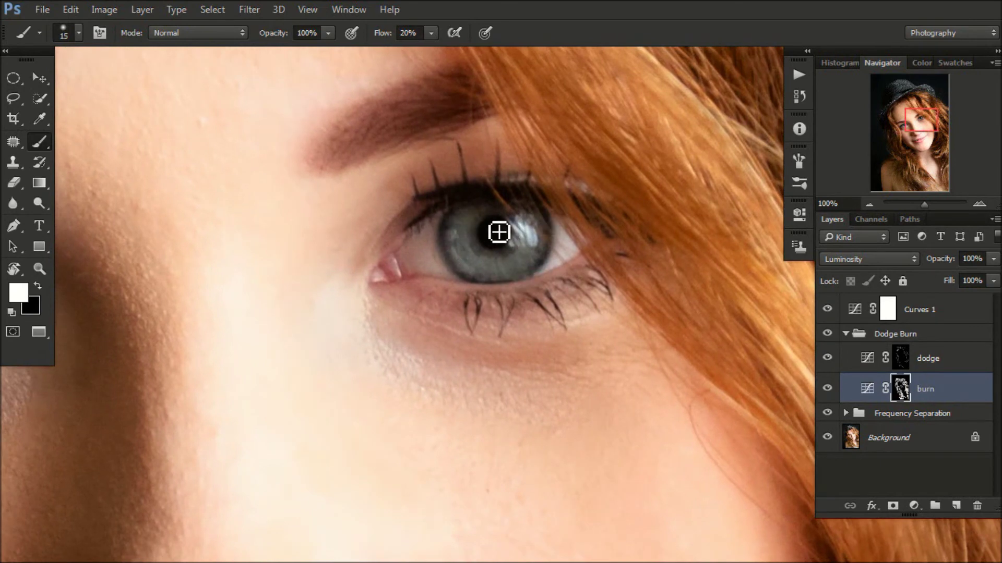
left_click(902, 359)
key("bracketright")
key("bracketright")
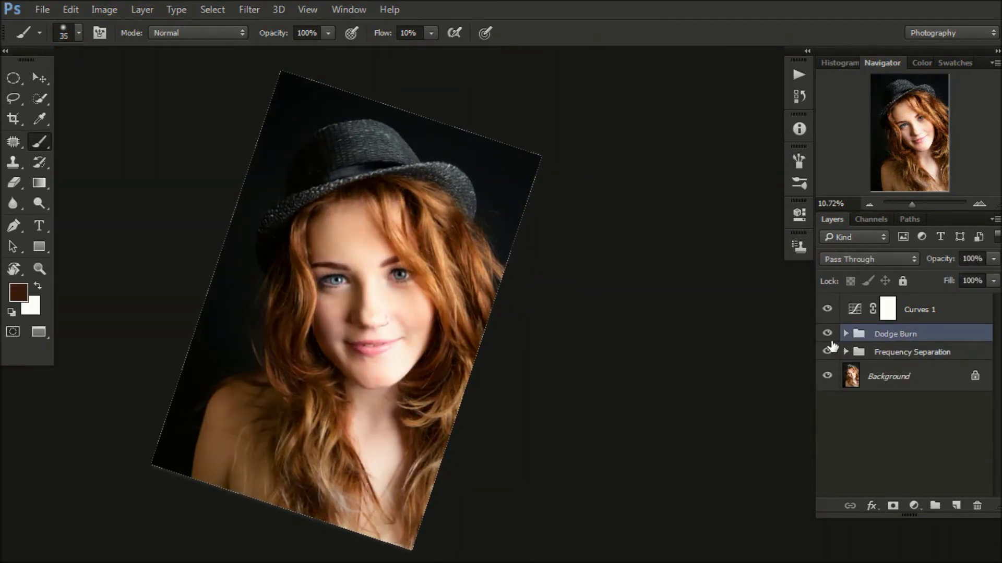
Bend the Curves 1 curve down to darken the midtones (Input 137, Output 99).
double_click(855, 309)
left_click_drag(684, 380, 647, 413)
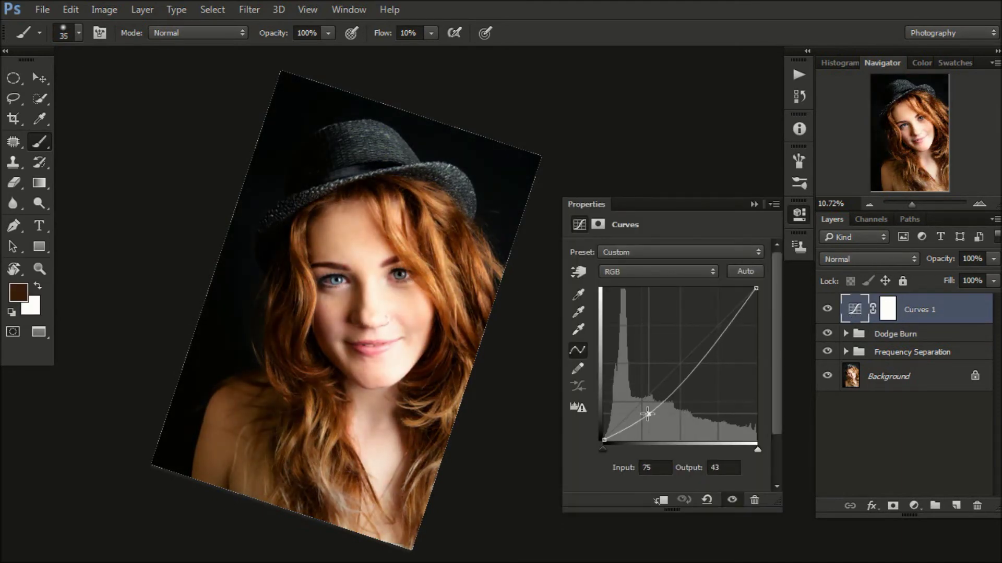
left_click_drag(712, 344, 722, 324)
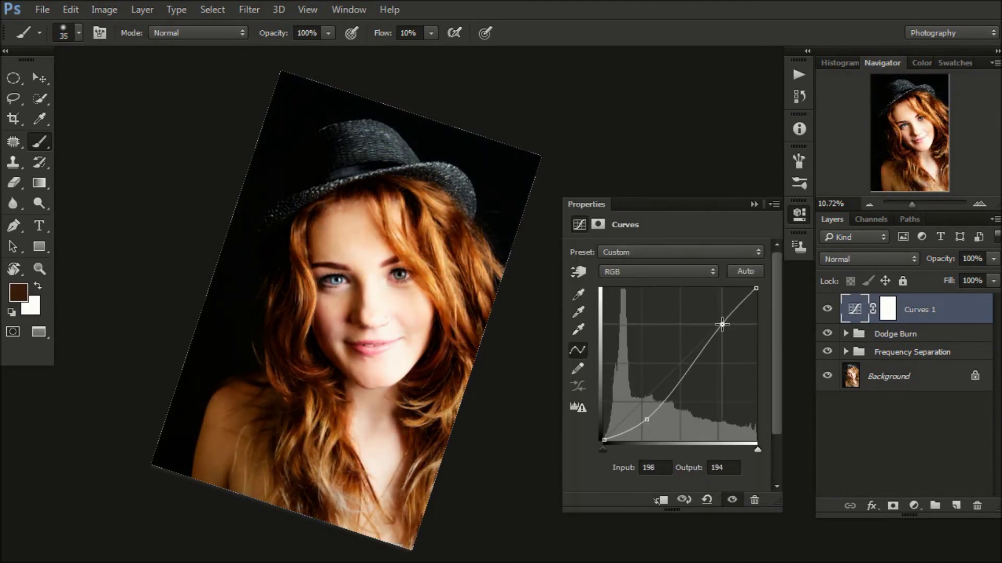
mouse_move(647, 419)
left_mouse_down()
mouse_move(646, 402)
mouse_move(655, 408)
left_mouse_up()
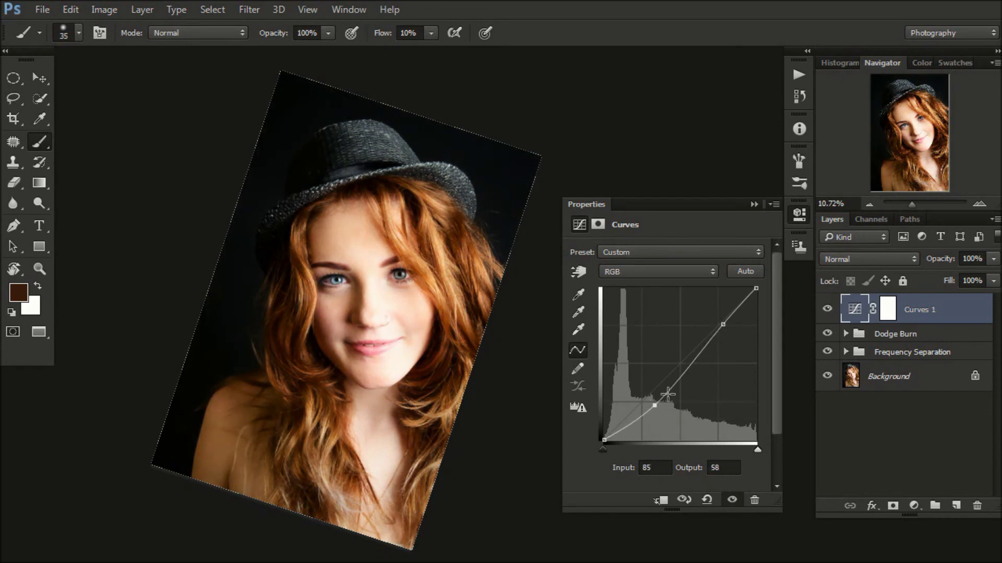
left_click(799, 214)
Fill the Curves 1 mask with black, then invert it back to white and deselect.
left_click(887, 309)
key("ctrl+a")
key("d")
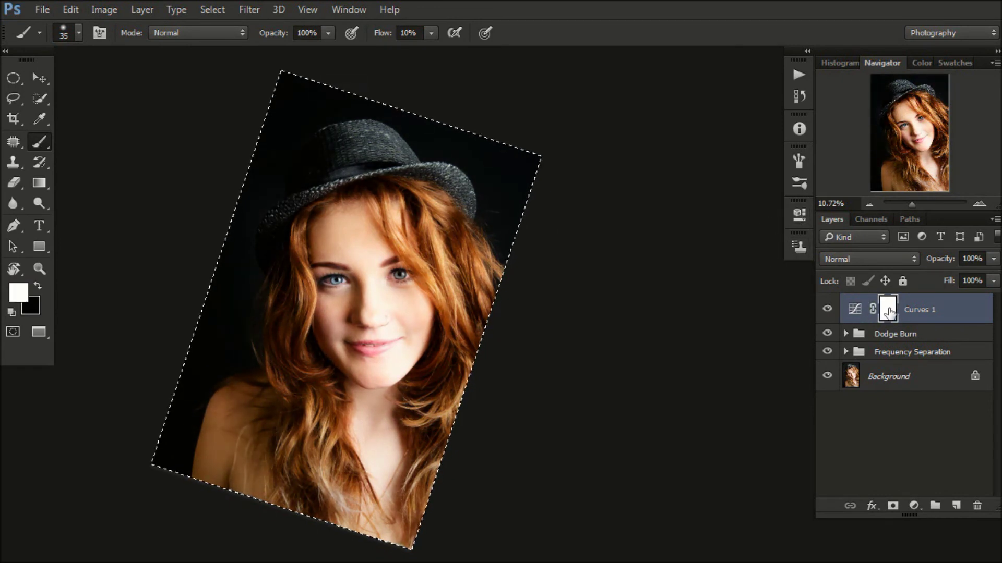
key("ctrl+BackSpace")
key("ctrl+plus")
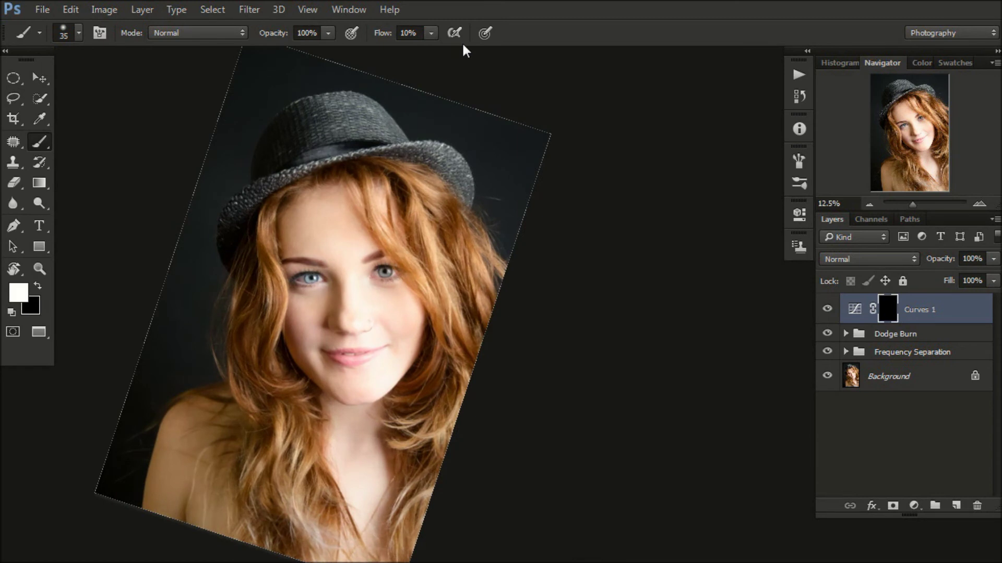
left_click_drag(314, 232, 306, 143)
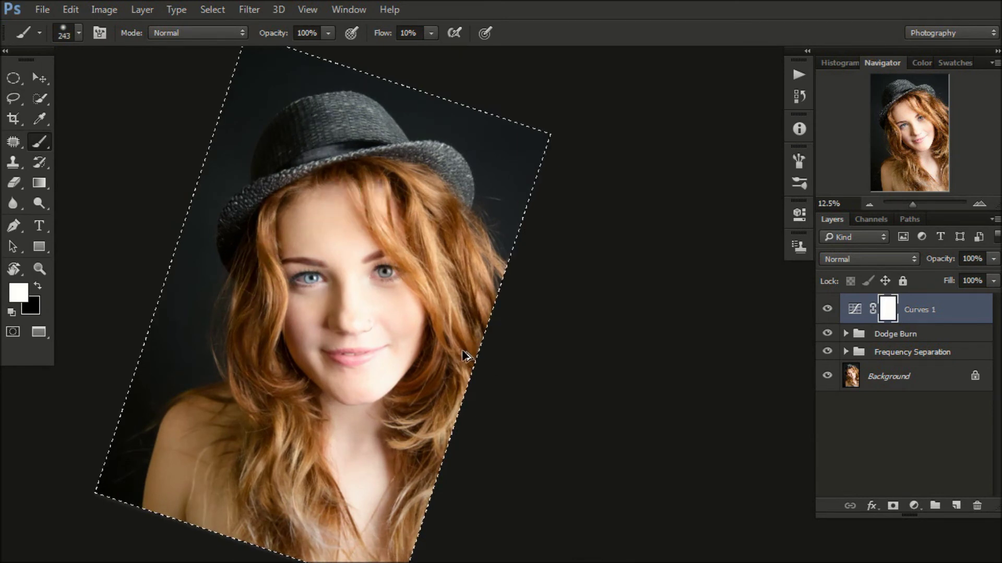
key("ctrl+i")
key("ctrl+d")
left_click(799, 213)
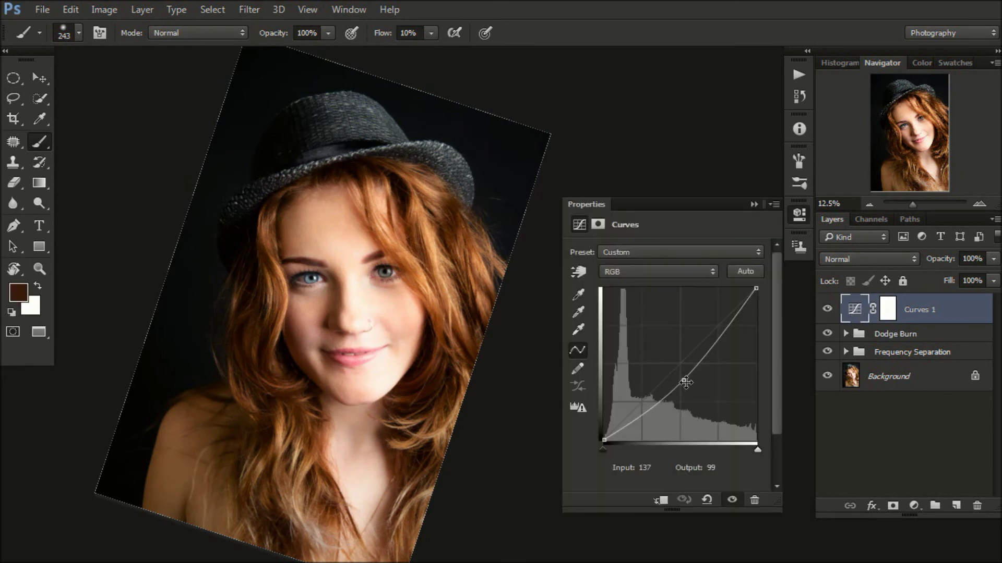
Add a Curves 2 adjustment with its shadow point pulled down from 63 to 44.
key("ctrl+z")
left_click(913, 505)
left_click(887, 252)
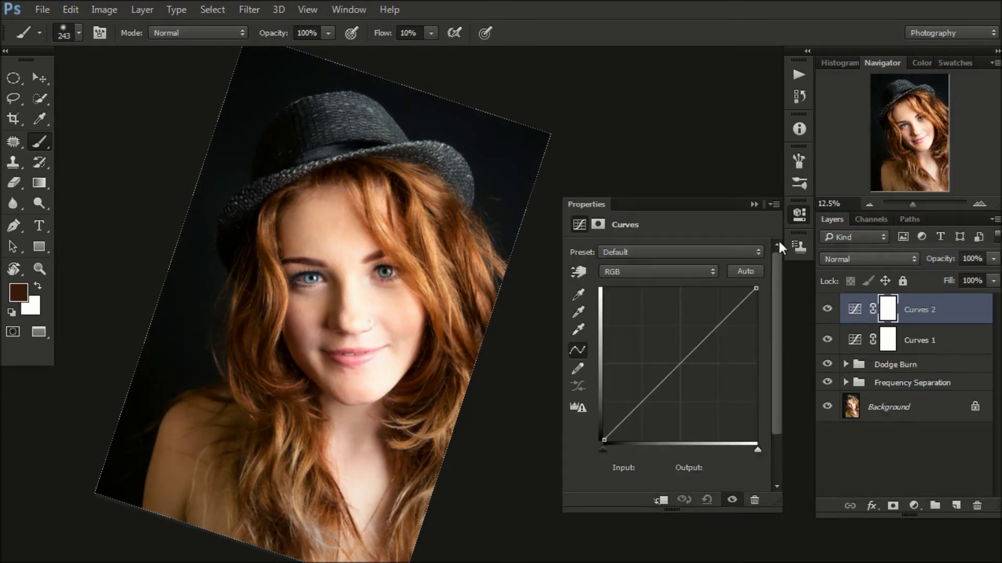
left_click_drag(642, 402, 642, 413)
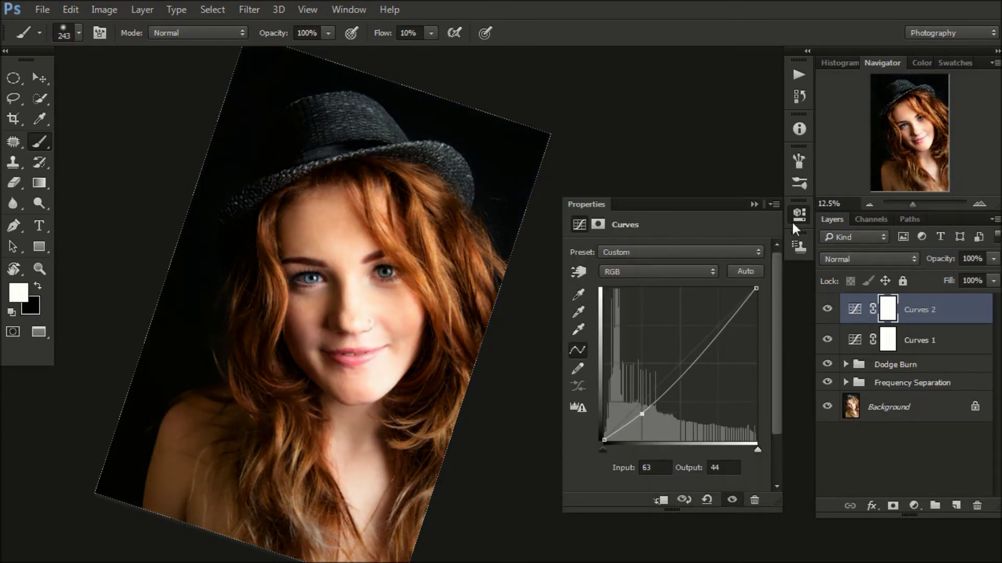
left_click(799, 214)
Invert the Curves 2 mask and paint the darkening back onto the hair on both sides.
key("ctrl+i")
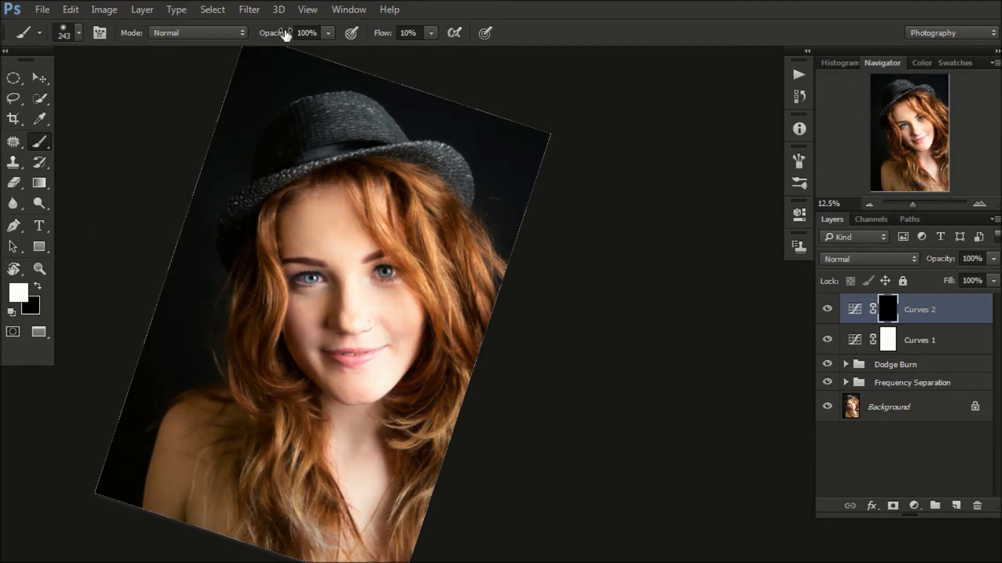
mouse_move(273, 165)
left_mouse_down()
mouse_move(266, 241)
mouse_move(249, 264)
mouse_move(252, 415)
mouse_move(286, 544)
mouse_move(295, 418)
mouse_move(299, 458)
mouse_move(241, 463)
left_mouse_up()
mouse_move(449, 350)
left_mouse_down()
mouse_move(409, 407)
mouse_move(429, 481)
mouse_move(480, 318)
mouse_move(414, 234)
mouse_move(394, 238)
mouse_move(447, 217)
mouse_move(454, 226)
left_mouse_up()
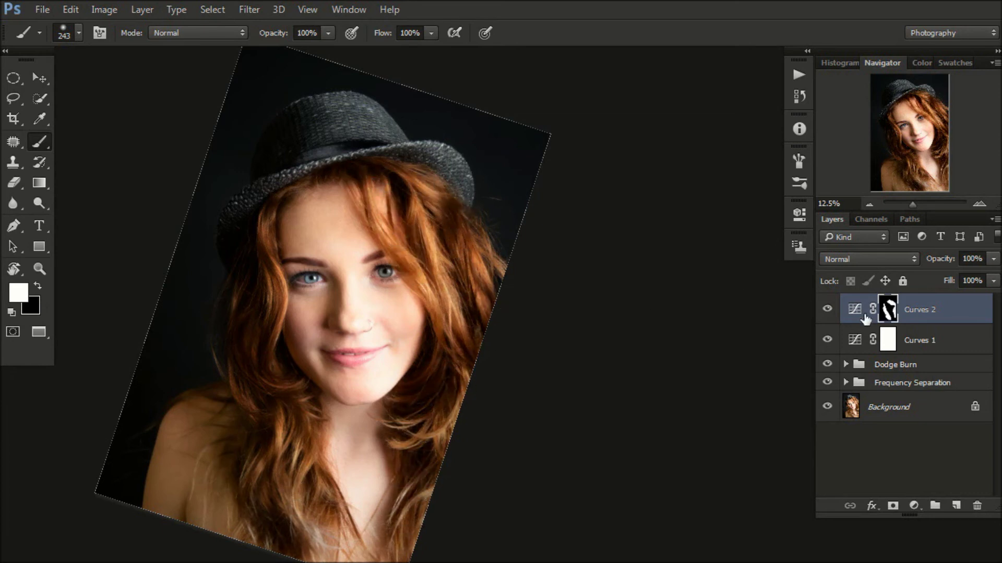
right_click(292, 194, "alt")
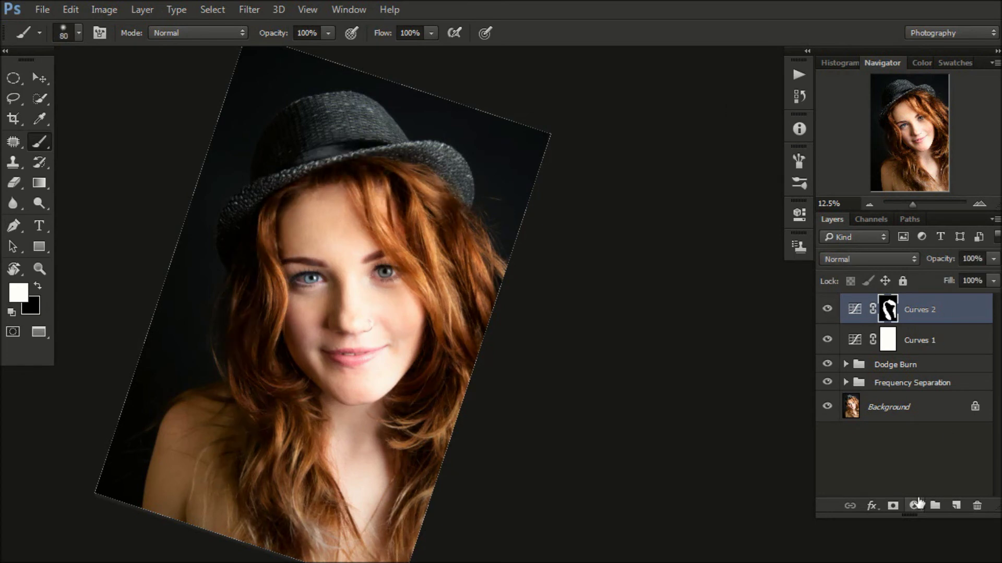
Add a Curves 3 Blue-channel grade, raising the black point and lowering highlights to 238.
left_click(914, 505)
left_click(890, 253)
left_click(656, 347)
left_click(657, 271)
left_click(656, 313)
left_click_drag(602, 441, 604, 430)
left_click_drag(756, 288, 757, 299)
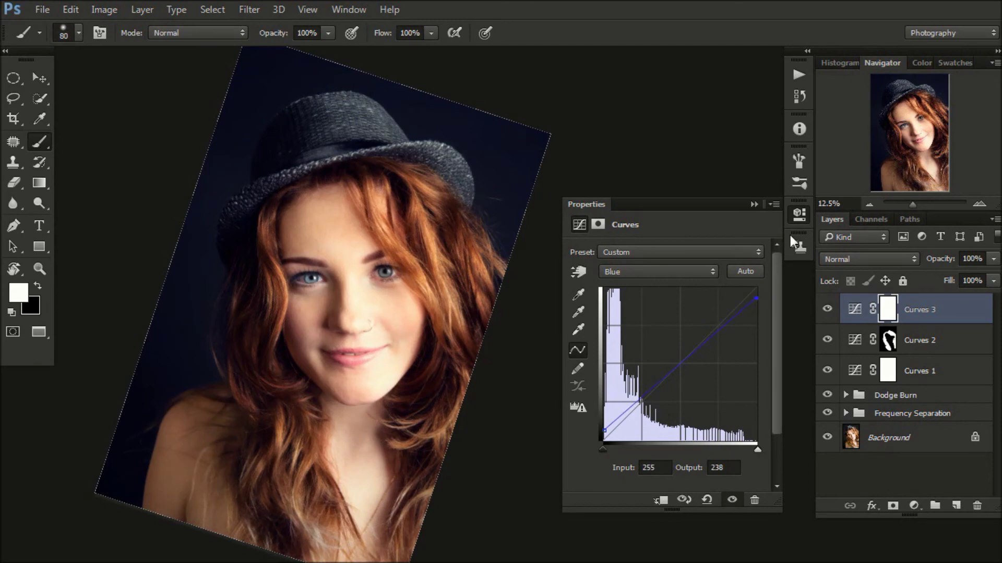
left_click(791, 241)
Zoom to 50% on the face at 0° rotation and compare the edit with the original.
key("ctrl+plus")
key("r")
key("Escape")
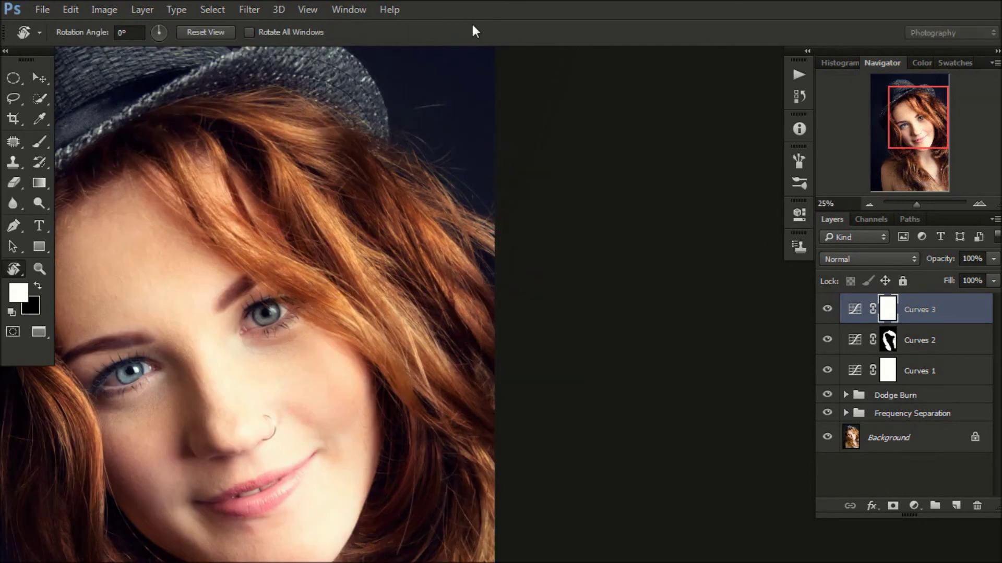
key("h")
left_click_drag(384, 249, 510, 223)
key("ctrl+plus")
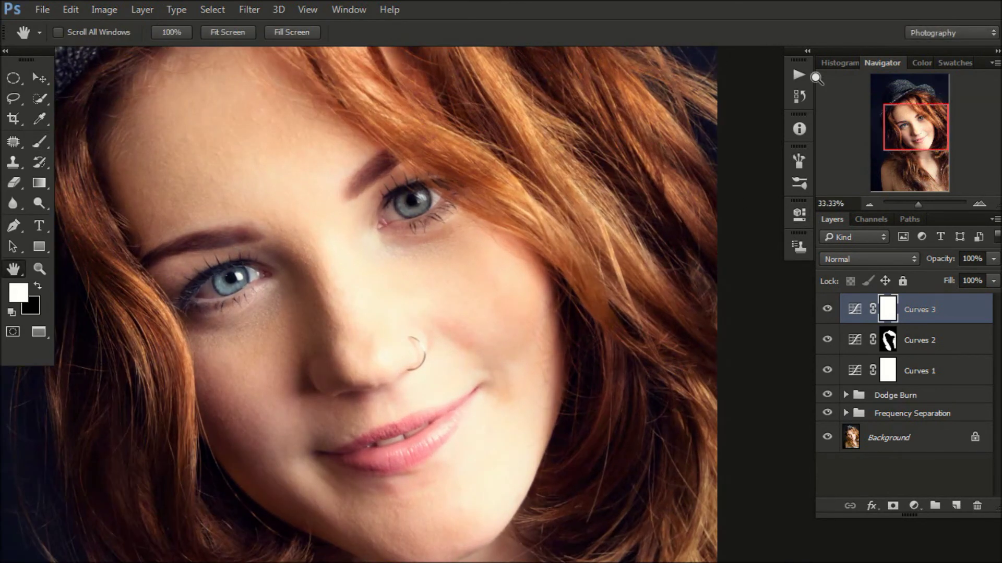
key("ctrl+plus")
left_click(827, 437, "alt")
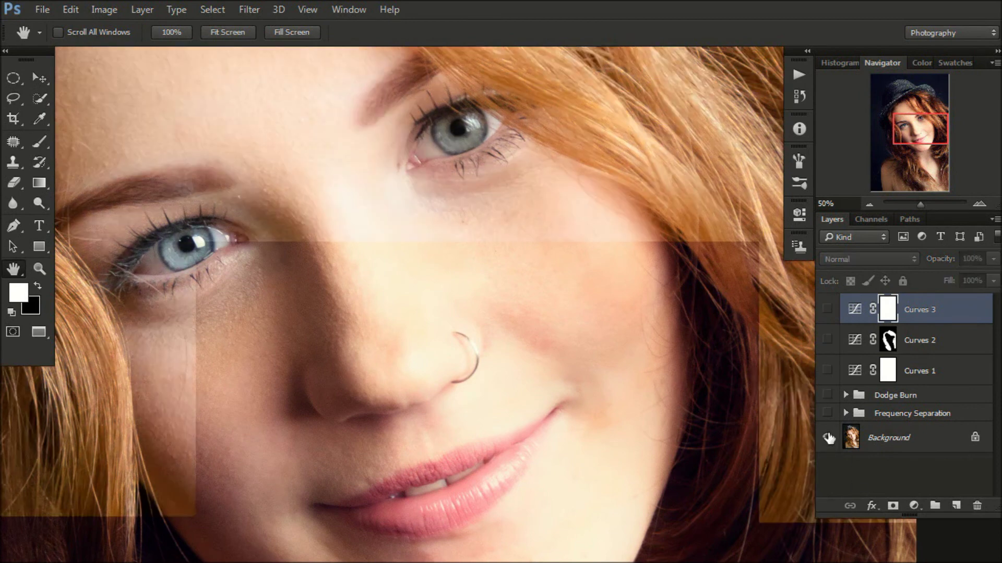
left_click_drag(482, 285, 537, 296)
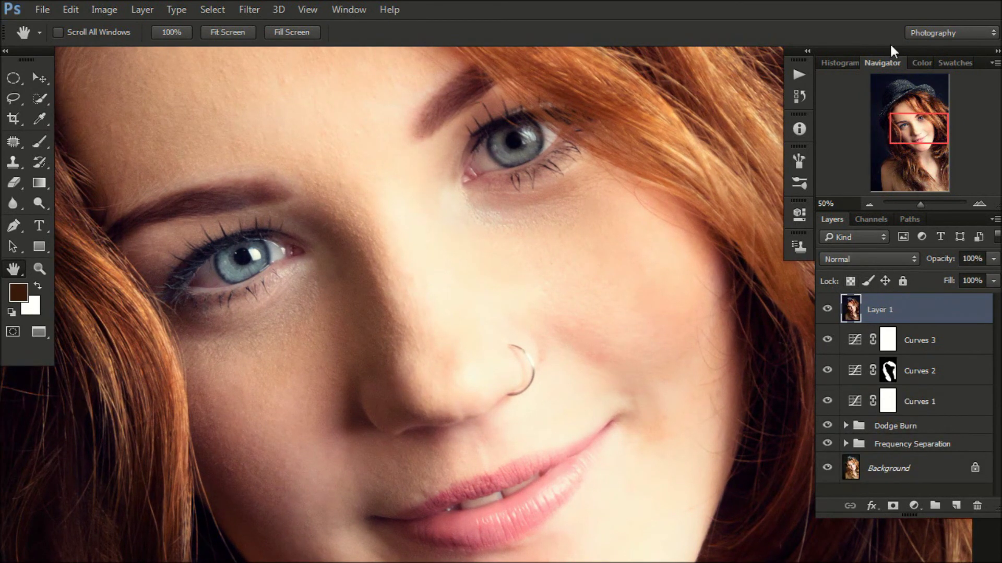
left_click(914, 504)
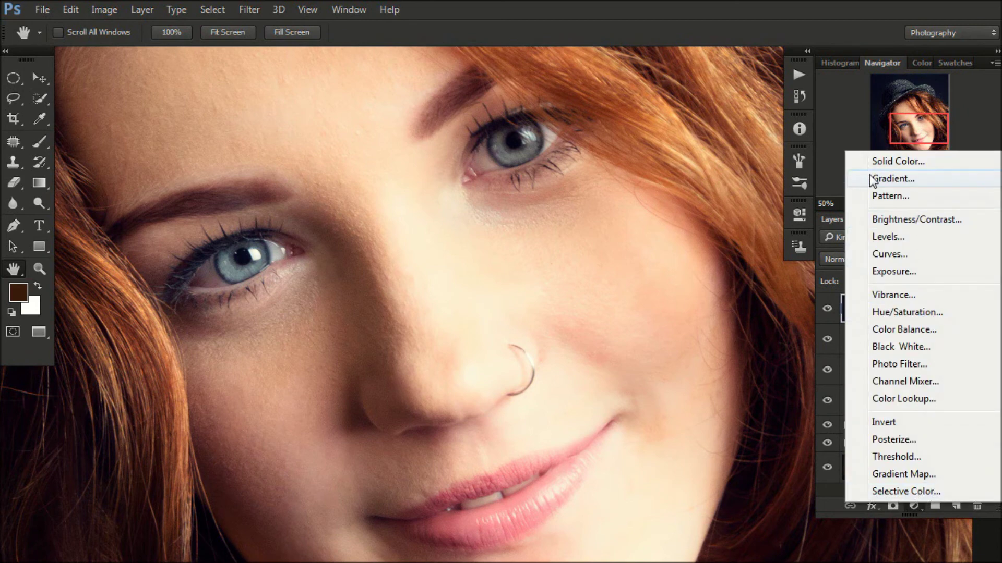
Duplicate Layer 1 for cleanup and zoom to 100% on the cheek with the Clone Stamp.
key("Escape")
key("ctrl+0")
key("ctrl+j")
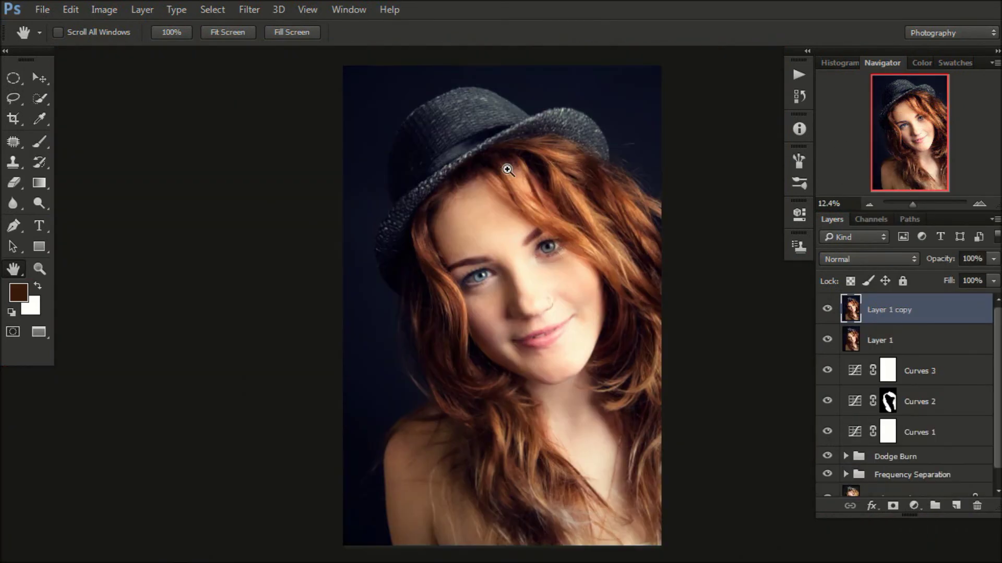
key("ctrl+plus")
key("ctrl+plus")
key("ctrl+plus")
key("s")
key("d")
key("ctrl+plus")
key("ctrl+plus")
key("ctrl+plus")
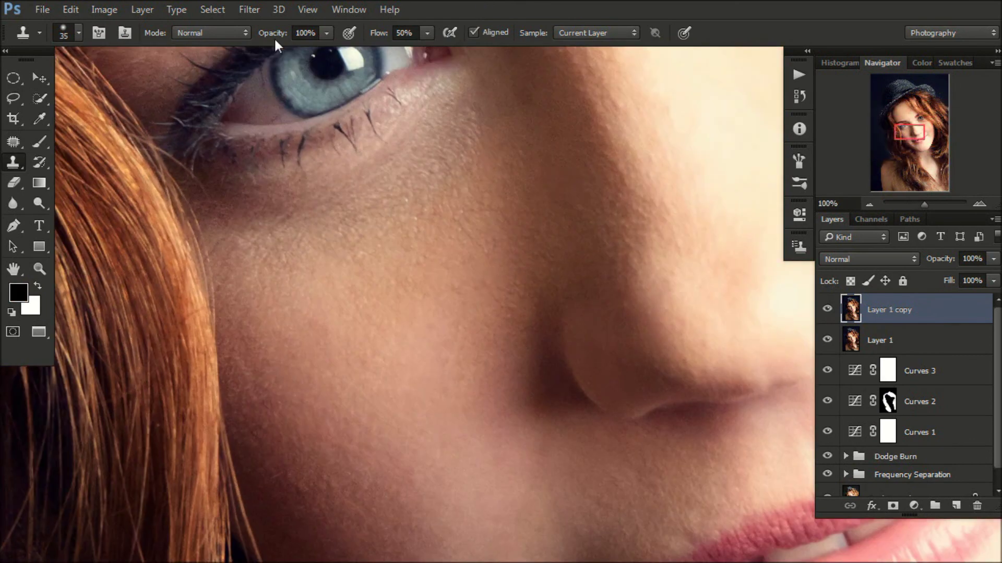
left_click_drag(279, 47, 384, 178)
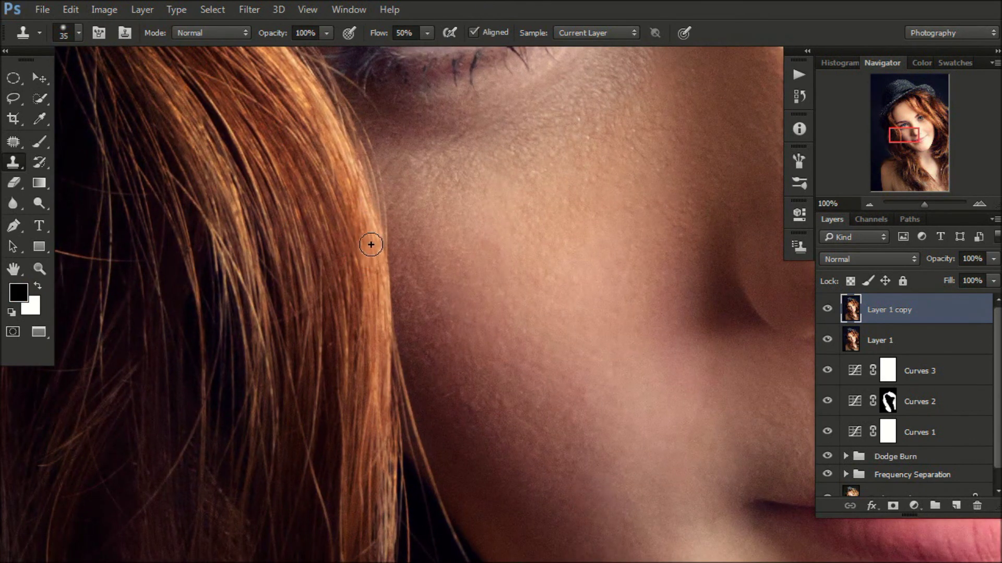
Clone away stray hair strands near the cheek at 200% with a size-10 brush.
left_click_drag(357, 274, 343, 290)
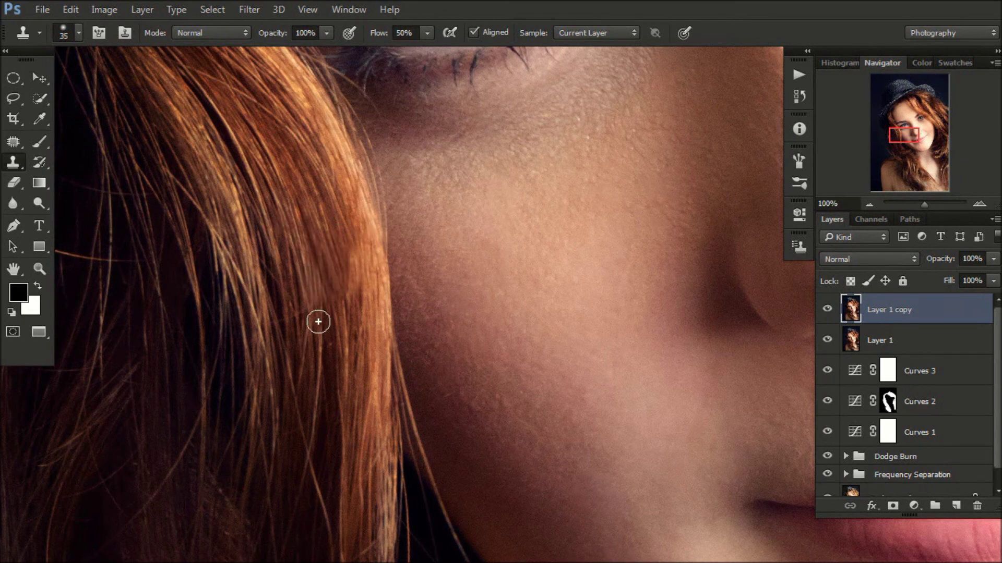
scroll(318, 322, "down", 3)
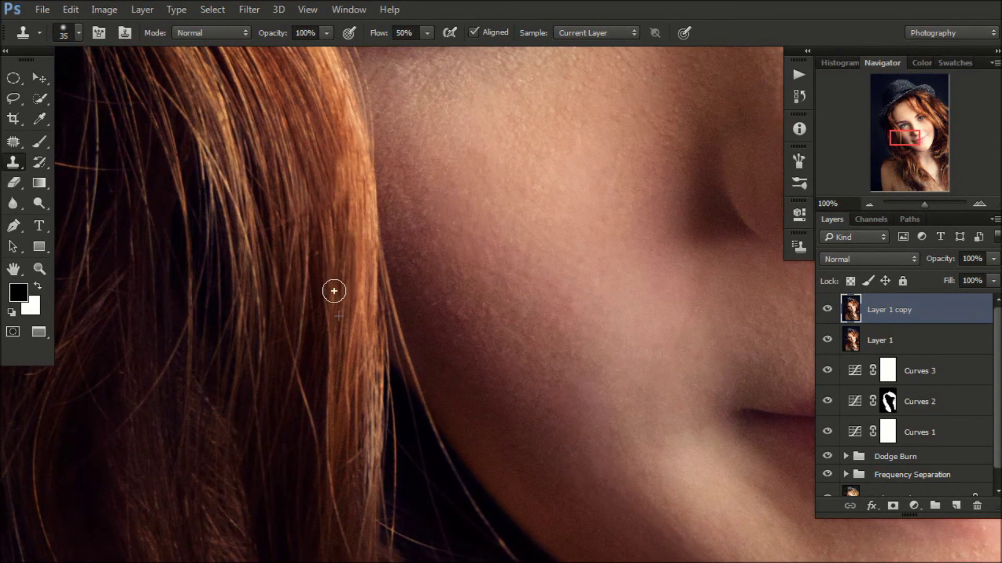
key("bracketleft")
key("bracketleft")
key("bracketleft")
key("ctrl+plus")
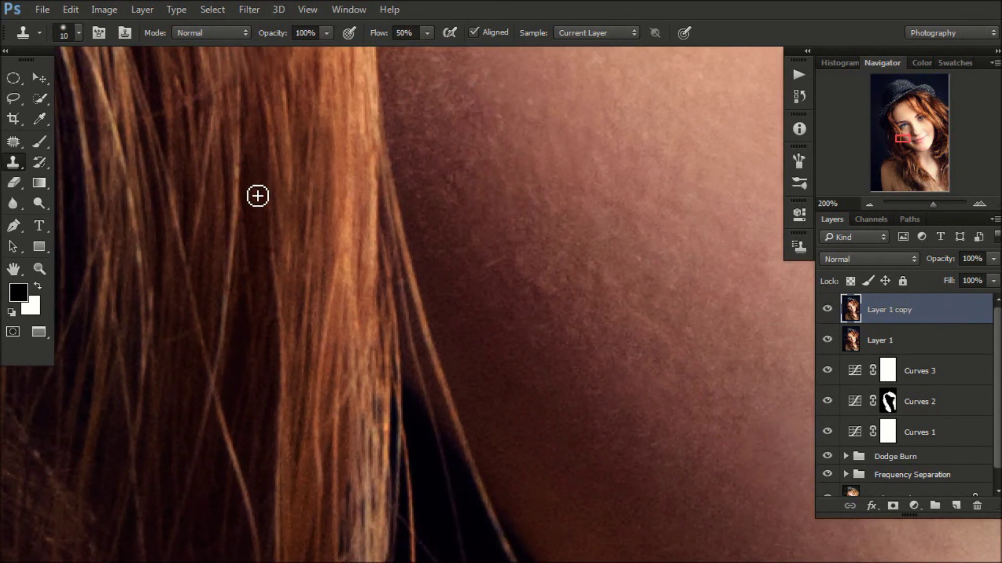
mouse_move(244, 176)
left_mouse_down()
mouse_move(245, 125)
mouse_move(226, 80)
mouse_move(265, 133)
left_mouse_up()
left_click(249, 301, "alt")
mouse_move(245, 219)
left_mouse_down()
mouse_move(247, 243)
mouse_move(223, 297)
mouse_move(228, 271)
mouse_move(263, 332)
left_mouse_up()
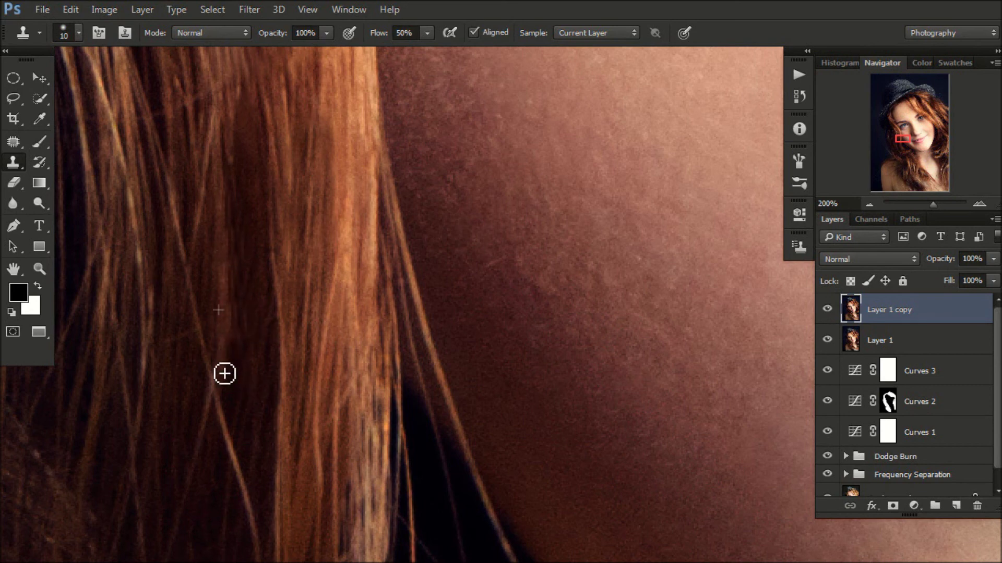
scroll(237, 356, "down", 3)
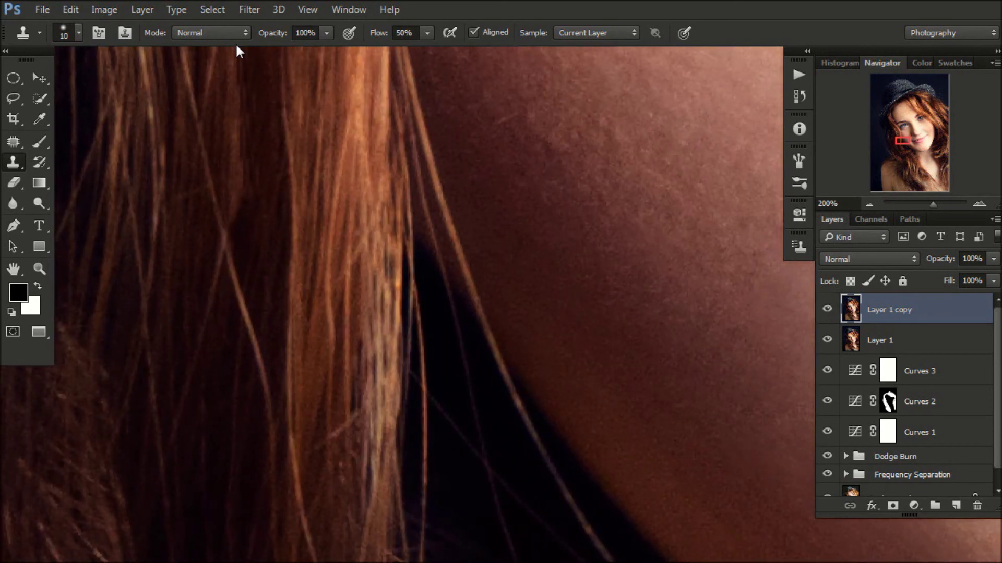
Resample clean hair and clone out the remaining stray strands along the cheek.
key("ctrl+minus")
mouse_move(321, 248)
left_mouse_down()
mouse_move(308, 143)
mouse_move(309, 225)
left_mouse_up()
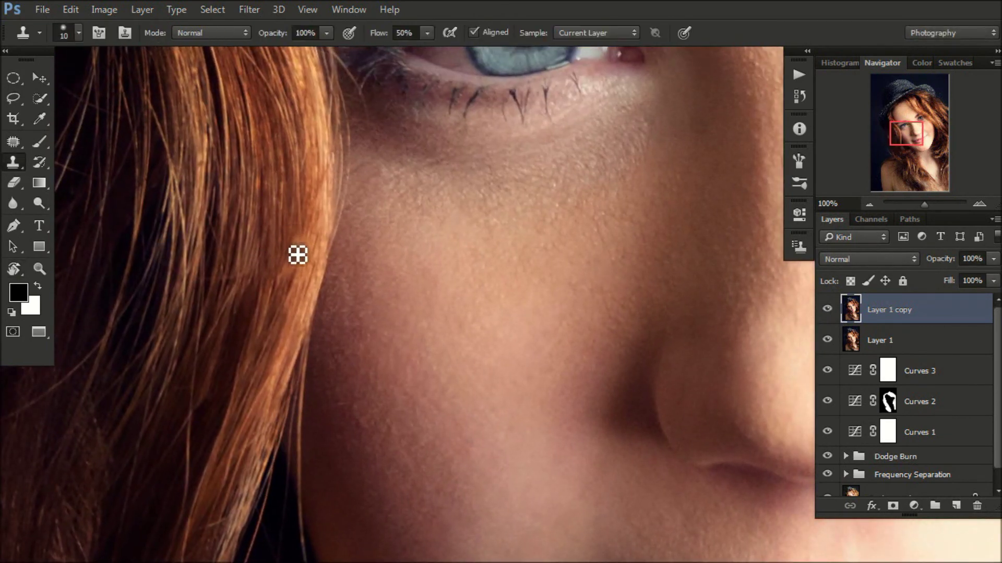
left_click(273, 265, "alt")
left_click_drag(282, 291, 280, 326)
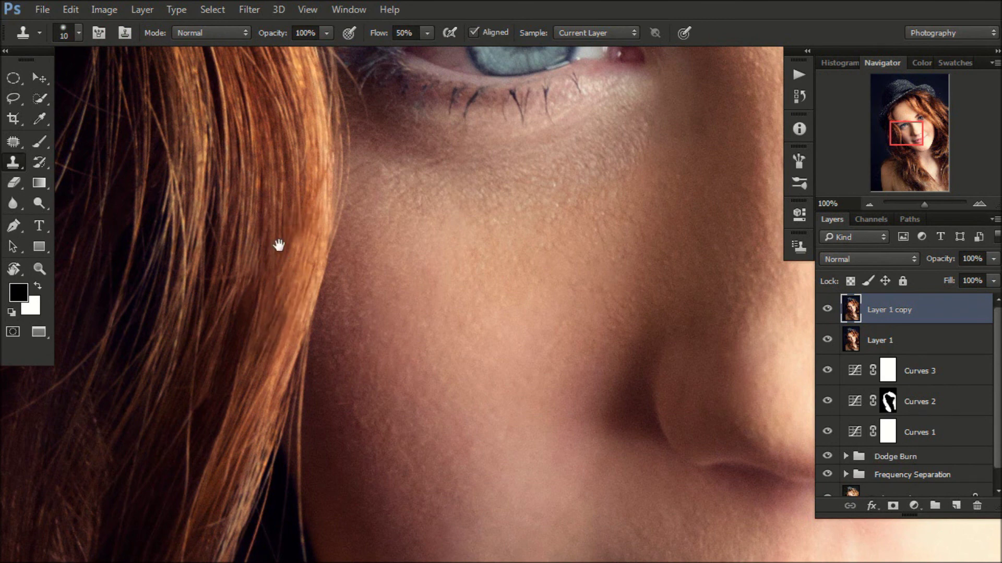
left_click_drag(275, 245, 312, 210)
scroll(270, 103, "up", 2)
mouse_move(242, 127)
left_mouse_down()
mouse_move(398, 261)
mouse_move(360, 253)
mouse_move(333, 293)
mouse_move(339, 250)
mouse_move(306, 287)
left_mouse_up()
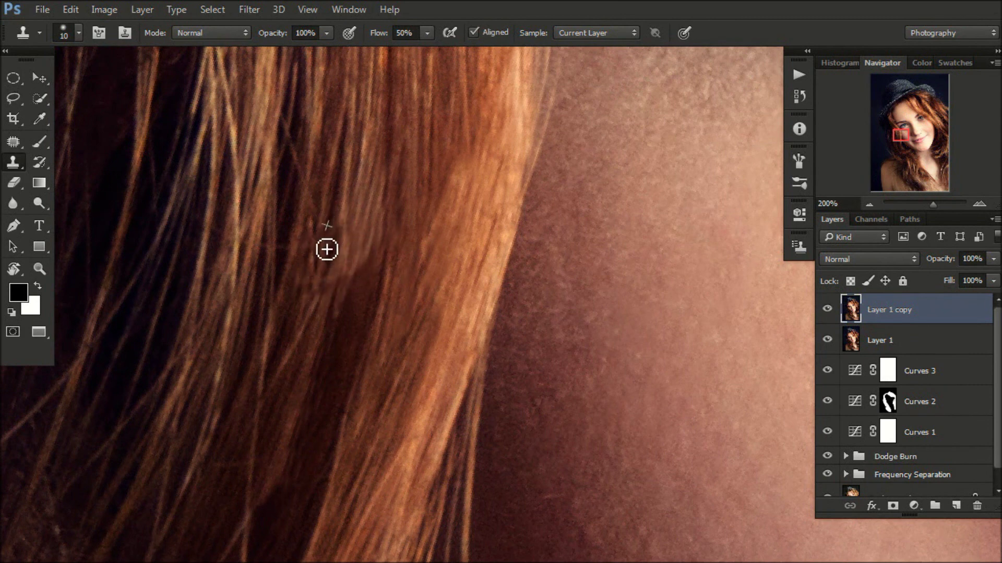
key("ctrl+0")
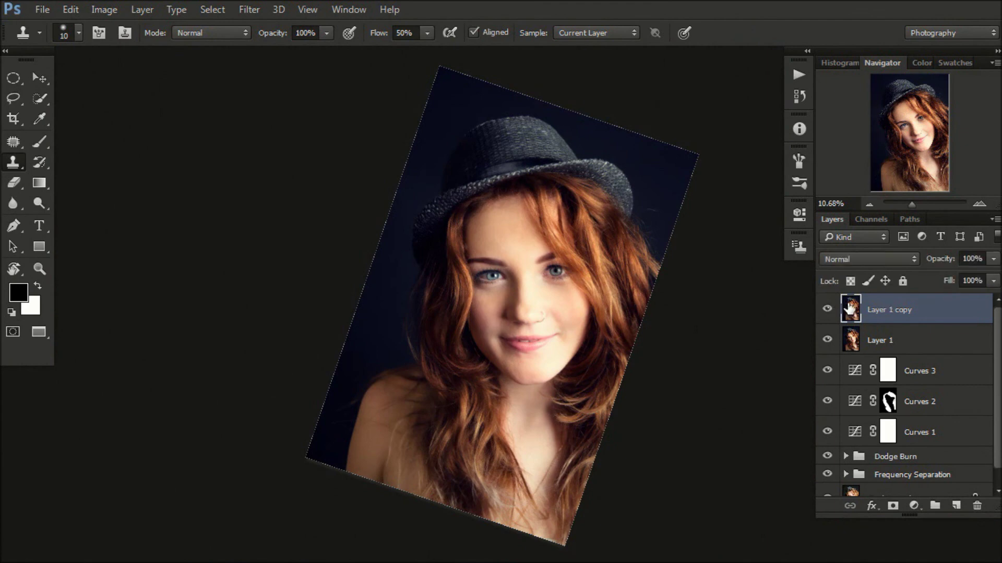
Merge the cleanup copy into Layer 1 and apply Unsharp Mask at Amount 71%, Radius 3.1 pixels.
key("Delete")
left_click(278, 10)
mouse_move(249, 10)
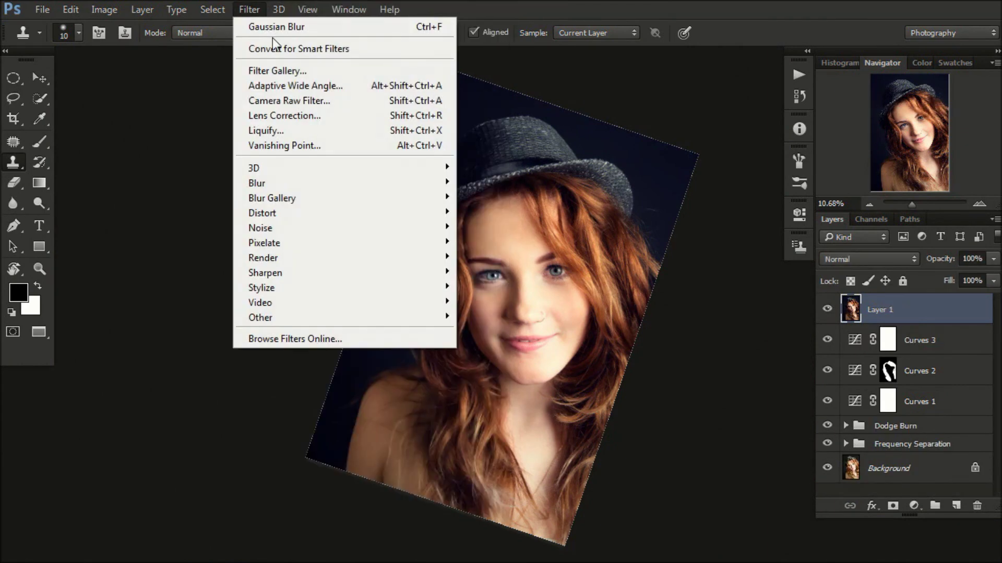
left_click(500, 347)
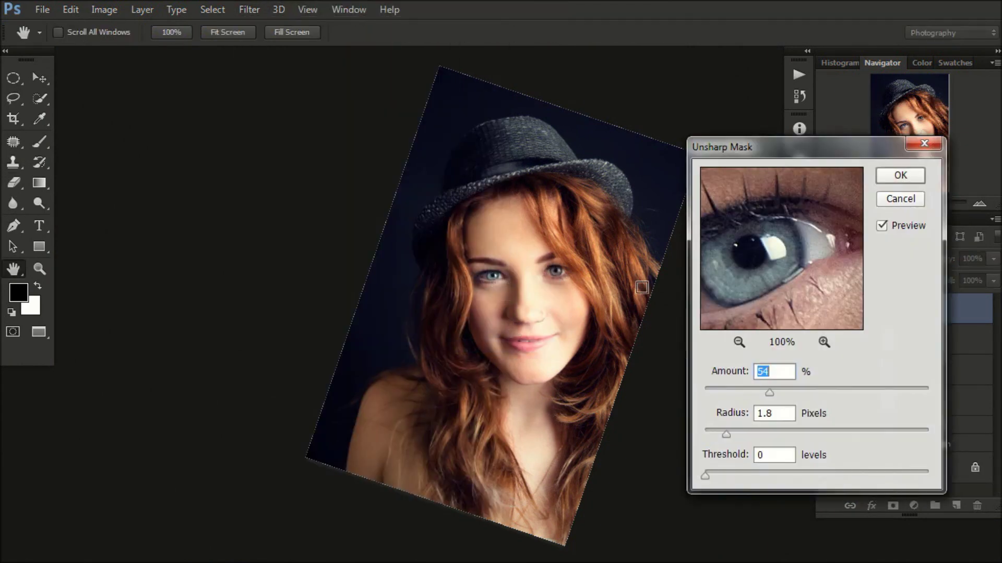
left_click_drag(776, 395, 789, 392)
mouse_move(726, 434)
left_mouse_down()
mouse_move(711, 436)
mouse_move(742, 433)
left_mouse_up()
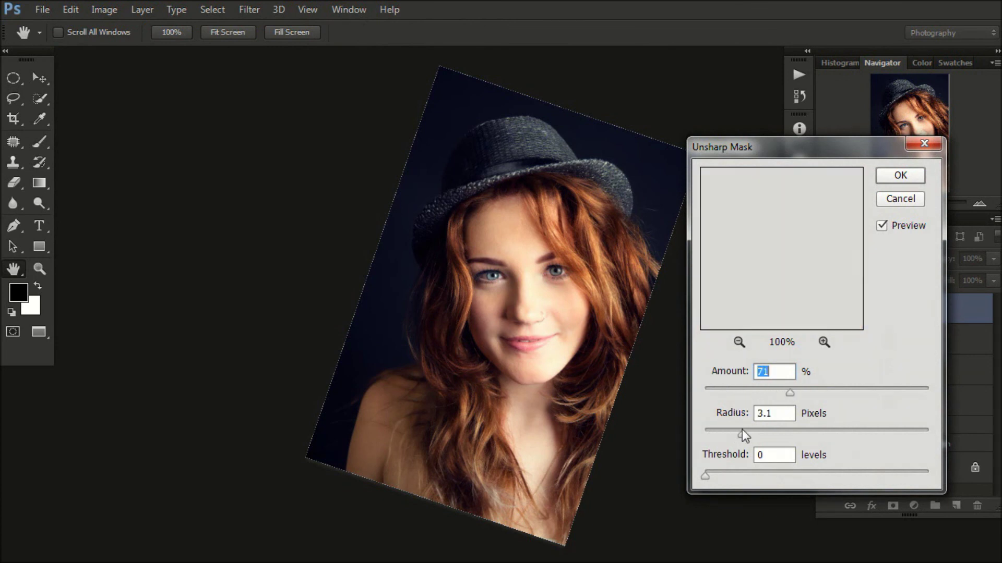
left_click(898, 176)
key("s")
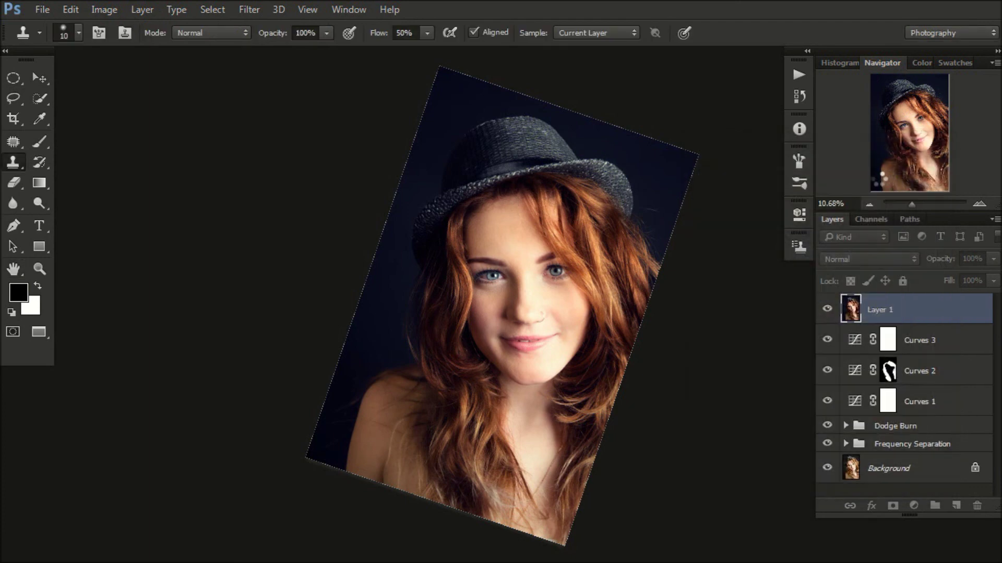
Reset the view rotation, put a Background copy on top, and toggle it for before/after.
key("r")
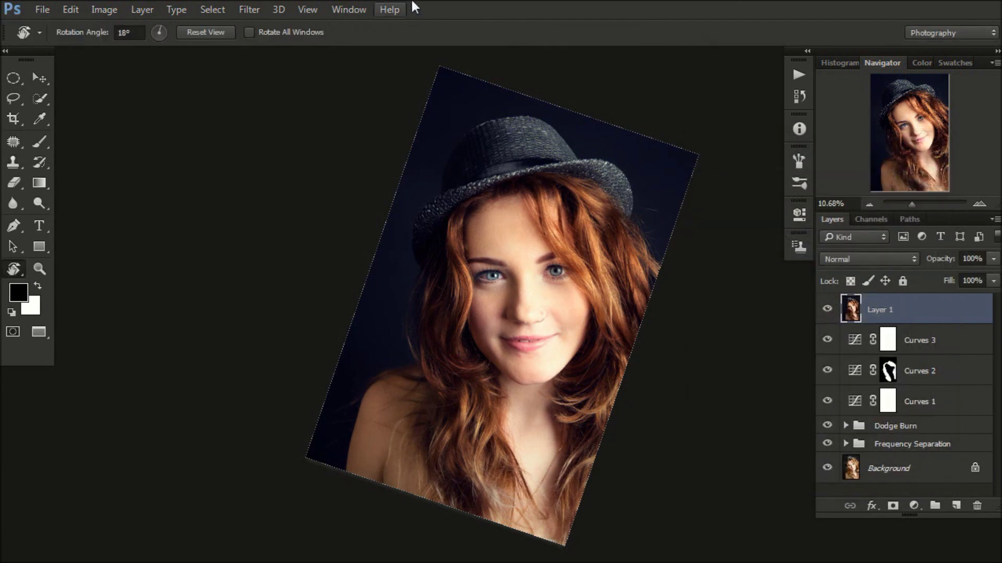
key("Escape")
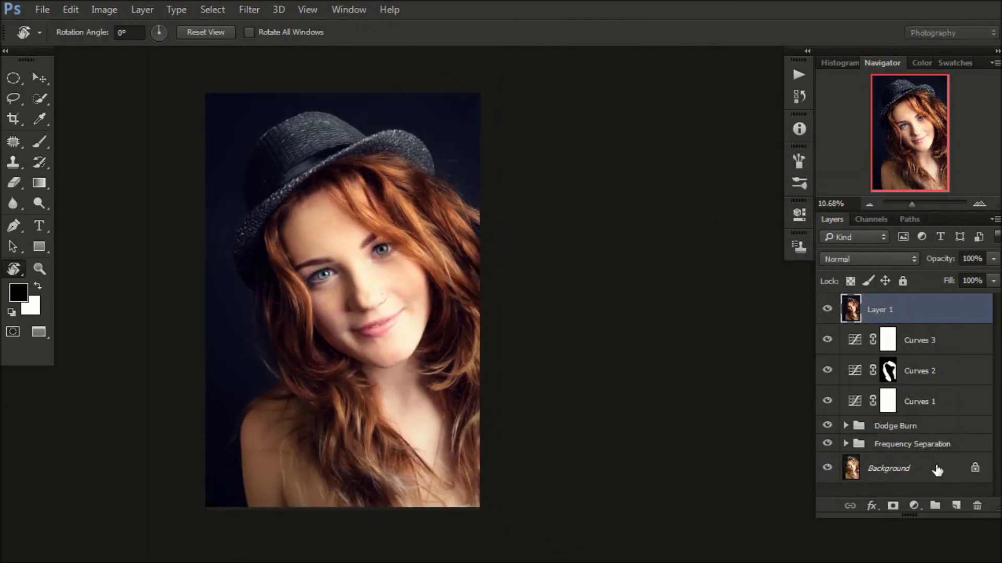
left_click(937, 471)
key("ctrl+j")
left_click_drag(898, 449, 897, 300)
left_click(827, 312)
left_click(827, 312)
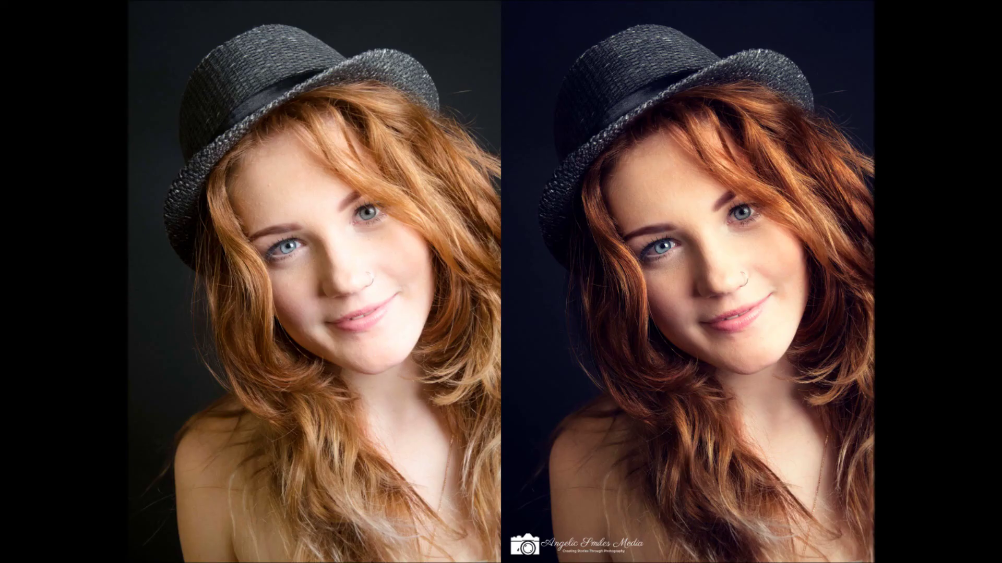